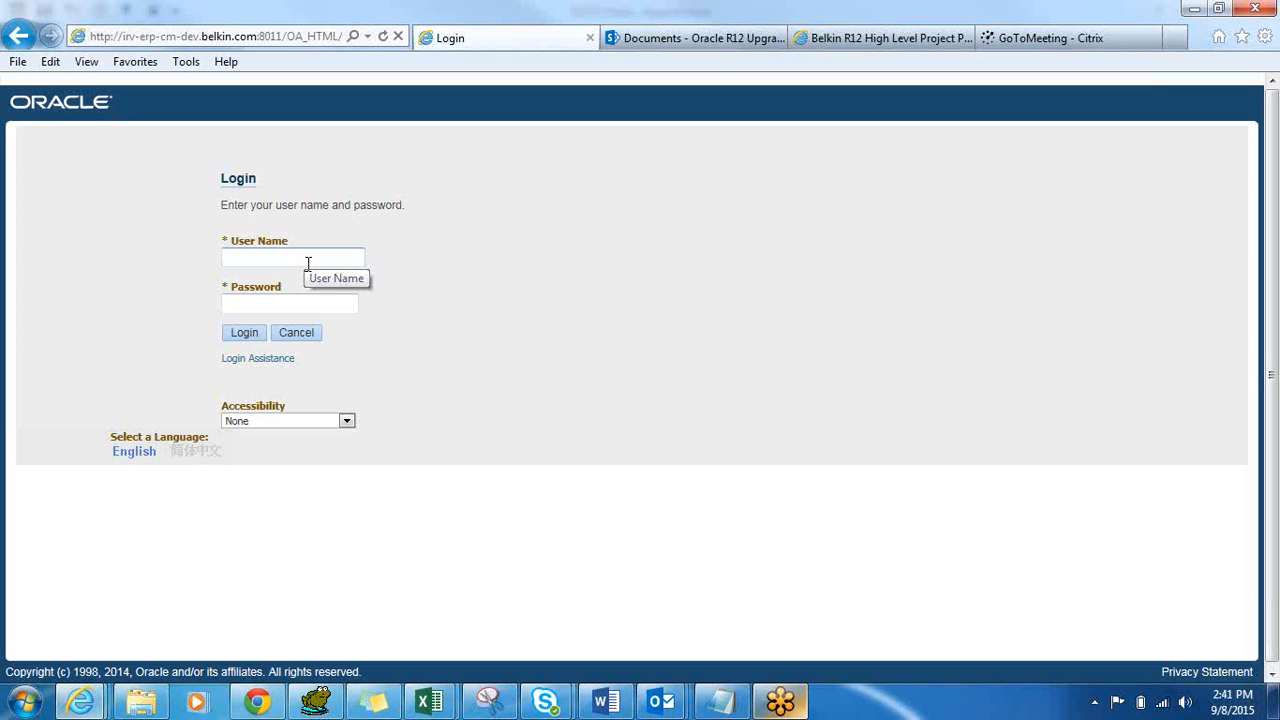
Log in to Oracle E-Business Suite with the user name and account password.
click(308, 263)
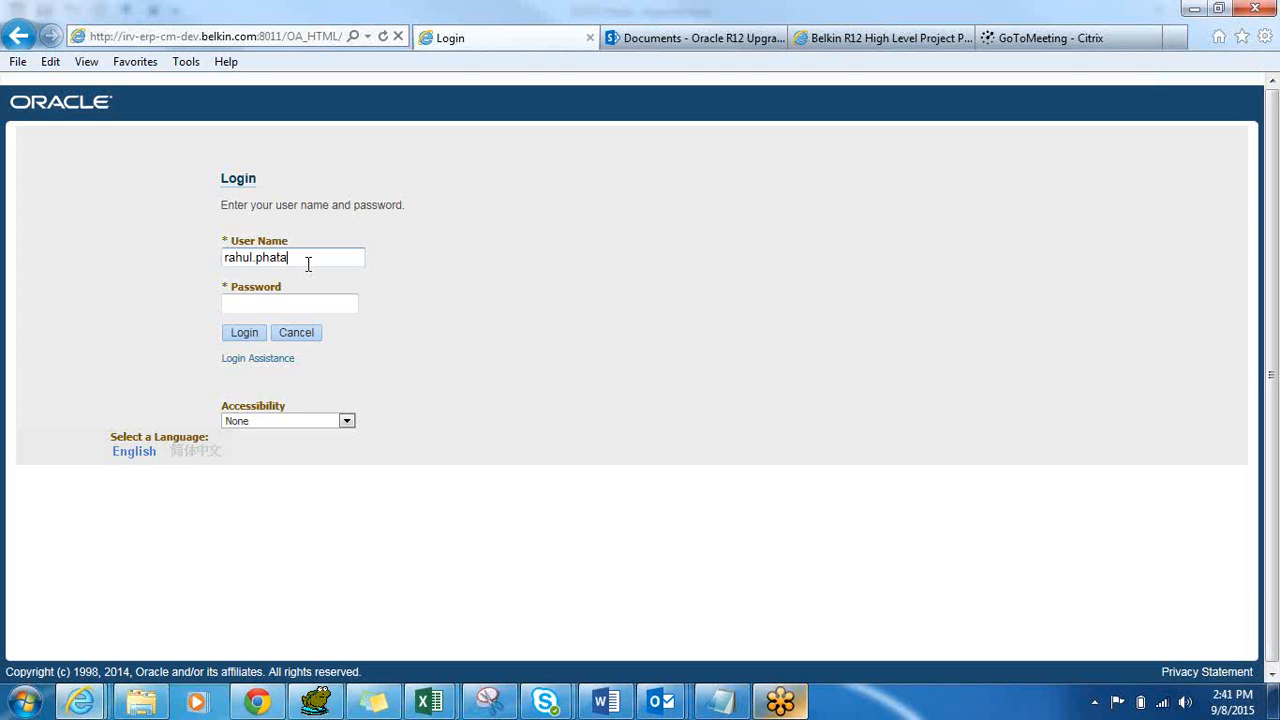
key(Tab)
text(•••••••••)
key(Return)
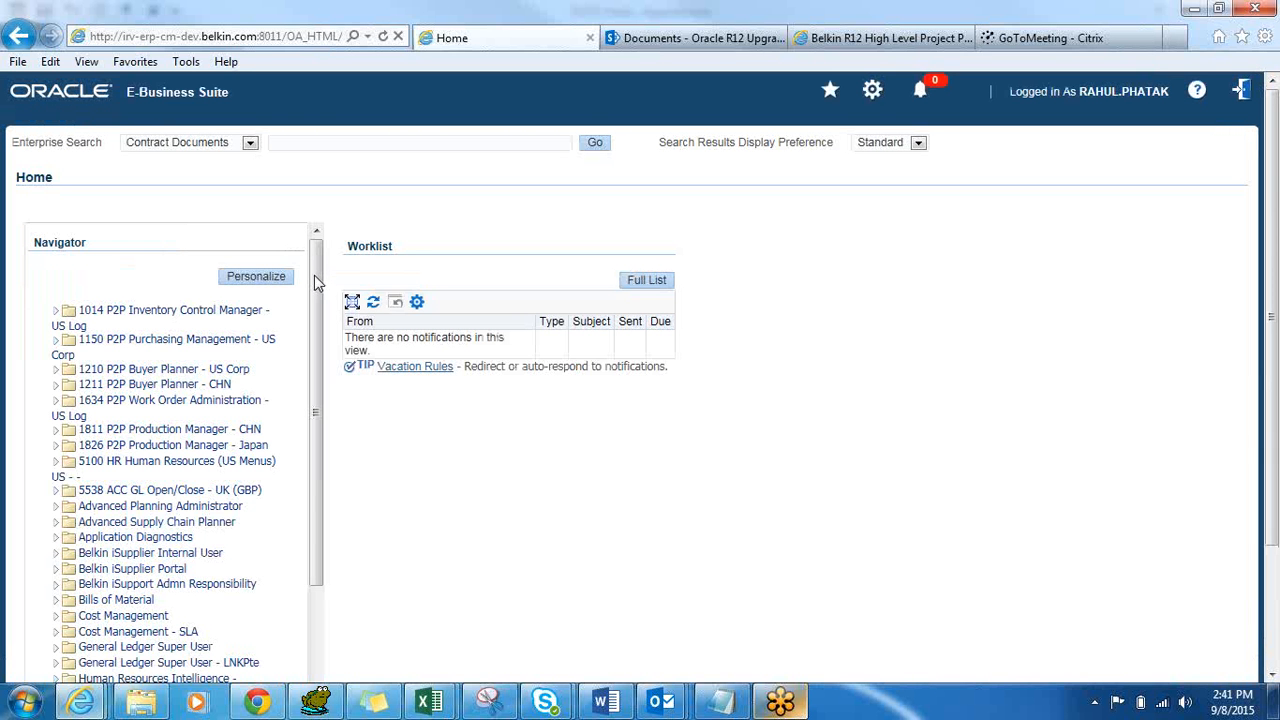
Launch Order Organizer from Order Management Super User > Orders, Returns in the Navigator.
drag(314, 275, 318, 310)
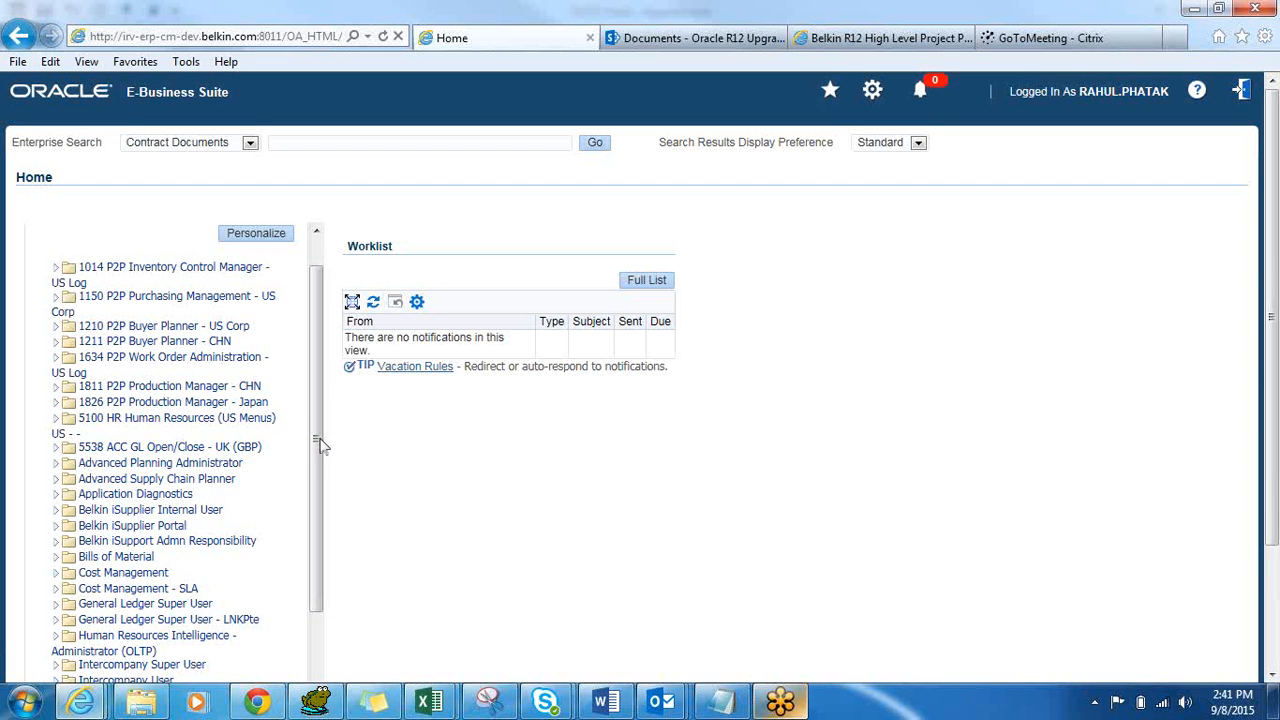
drag(320, 445, 320, 626)
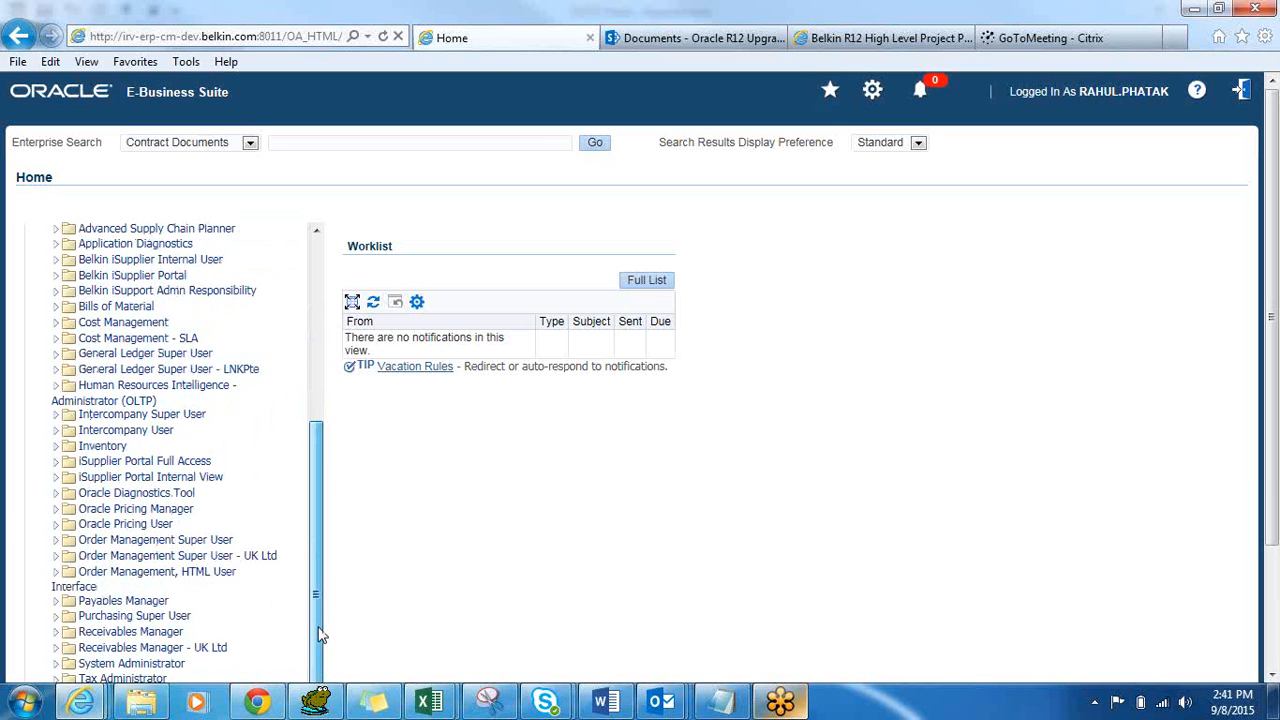
click(219, 545)
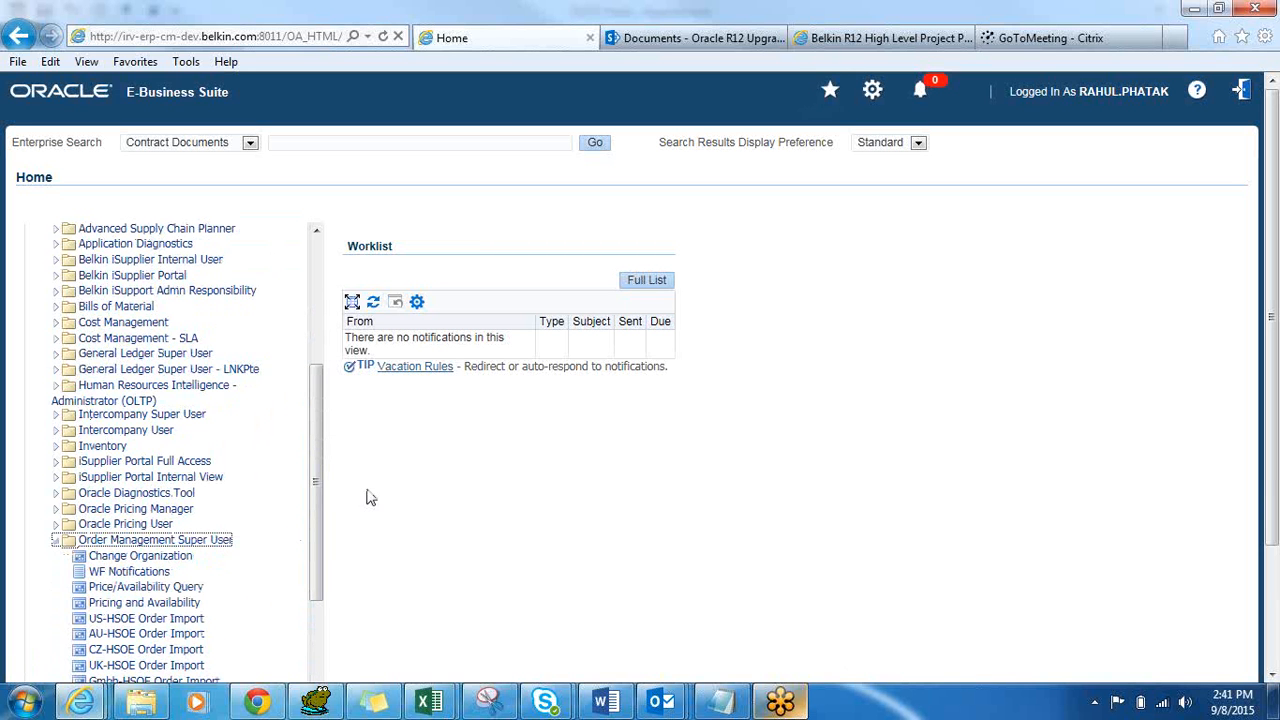
drag(322, 494, 319, 621)
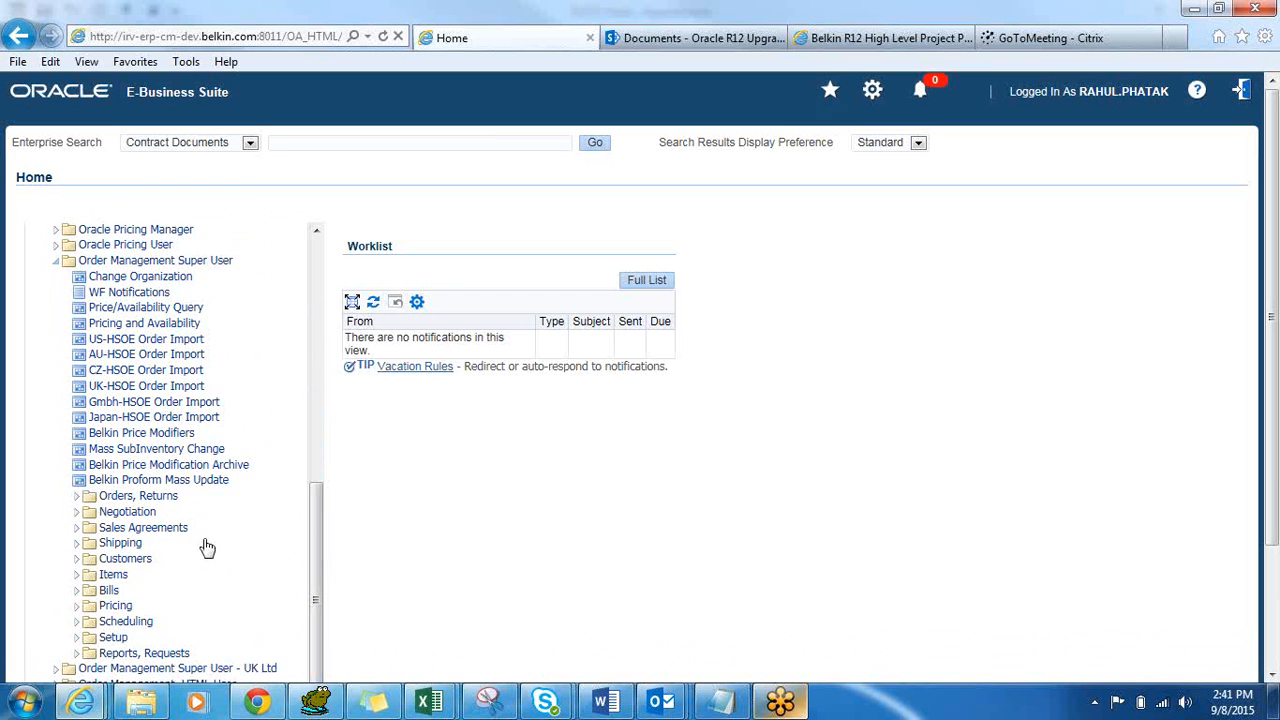
click(171, 498)
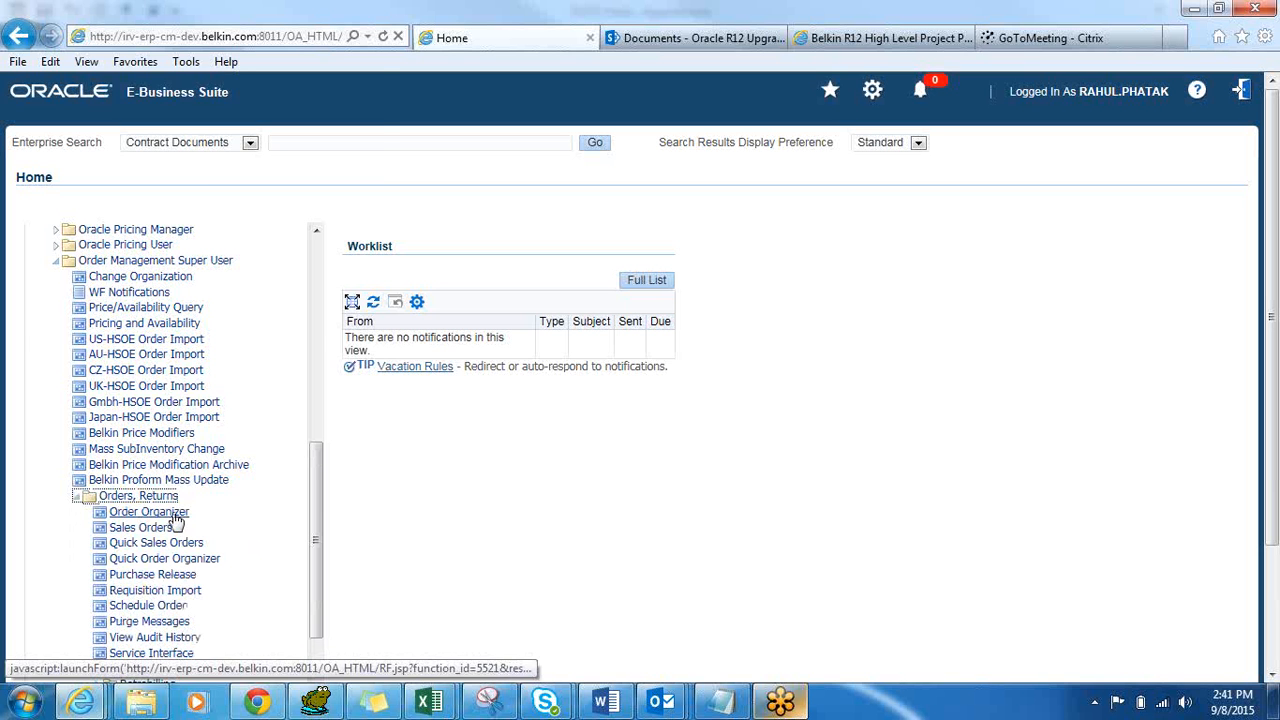
click(175, 513)
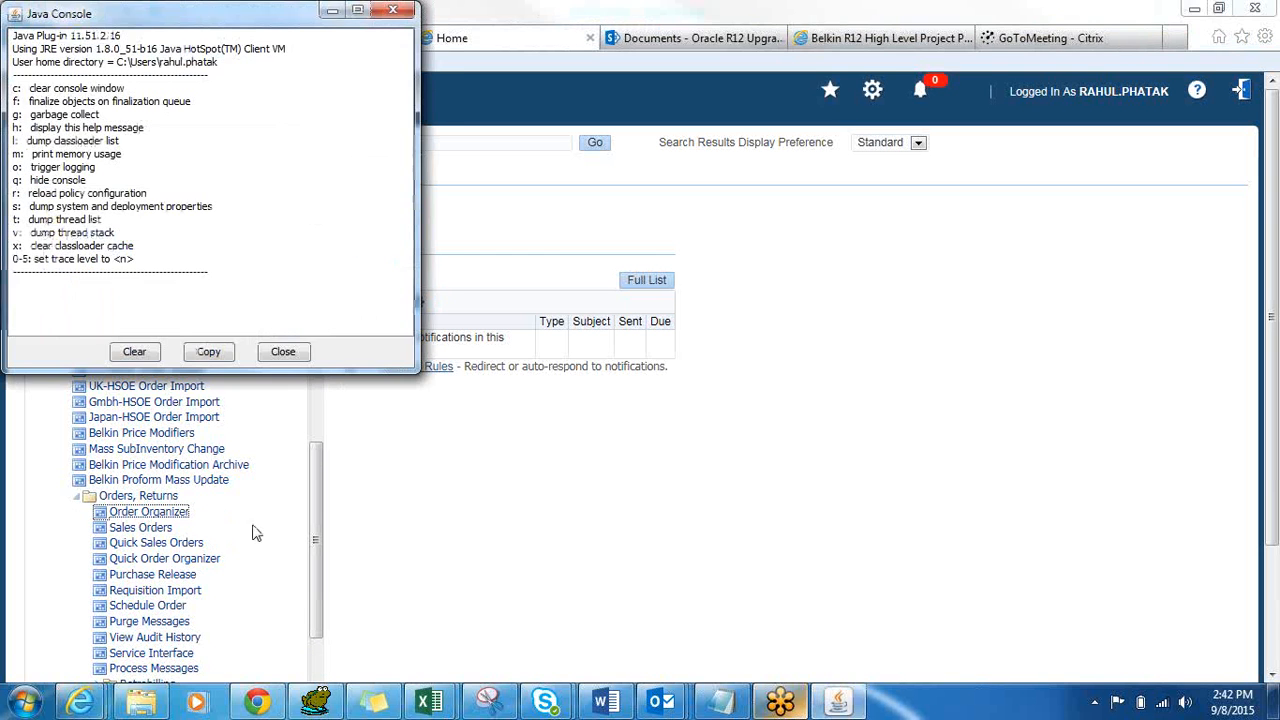
Accept the risk and run the forms applet, then close Find Orders/Quotes and Order Organizer.
click(283, 351)
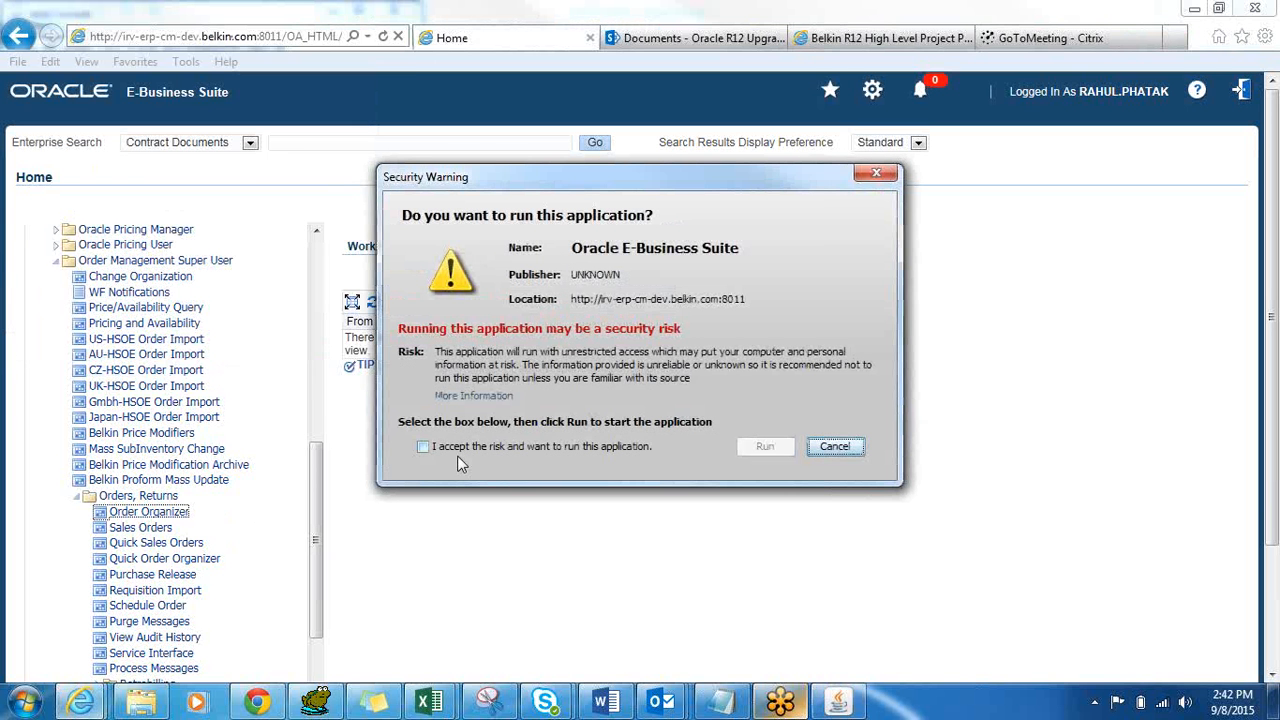
click(423, 447)
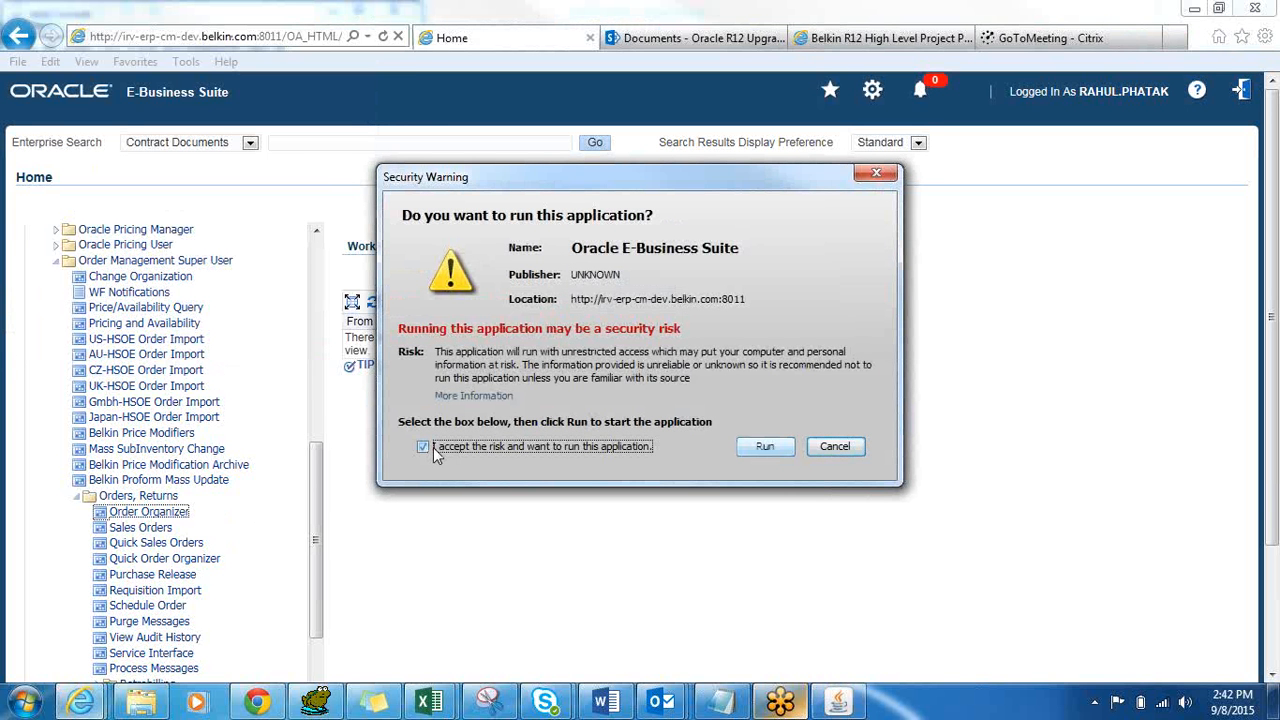
click(745, 451)
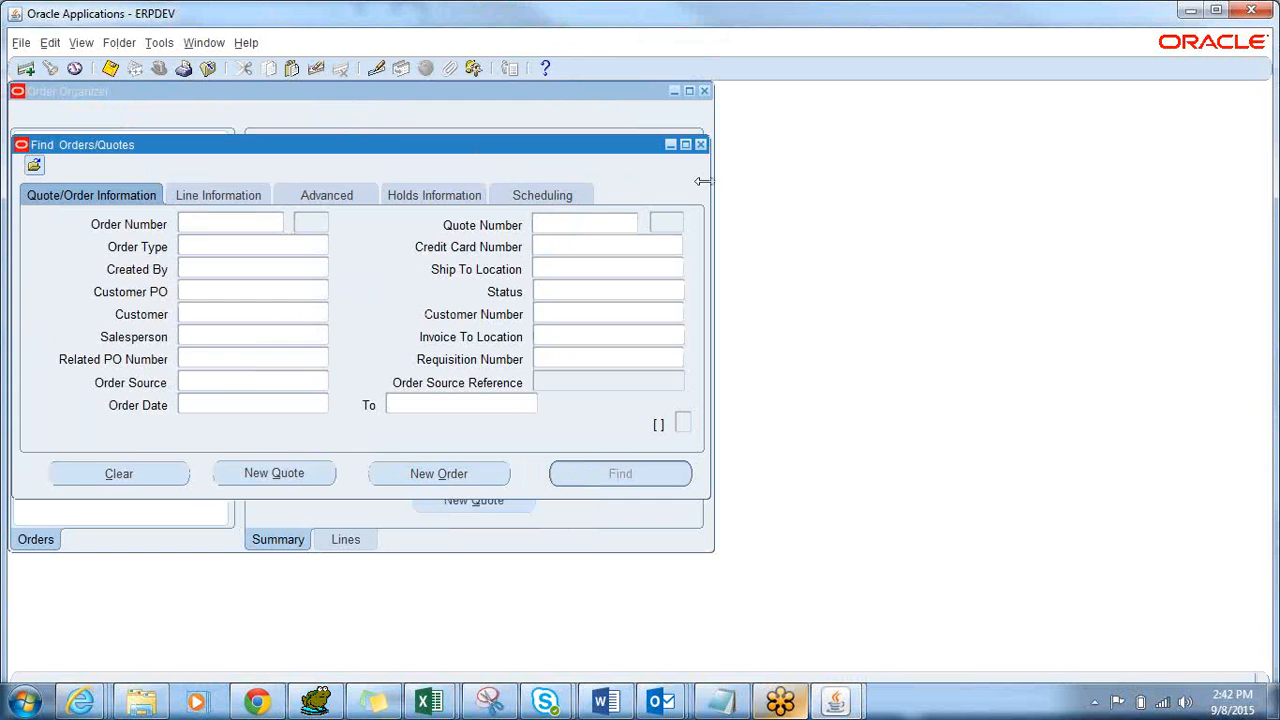
click(700, 145)
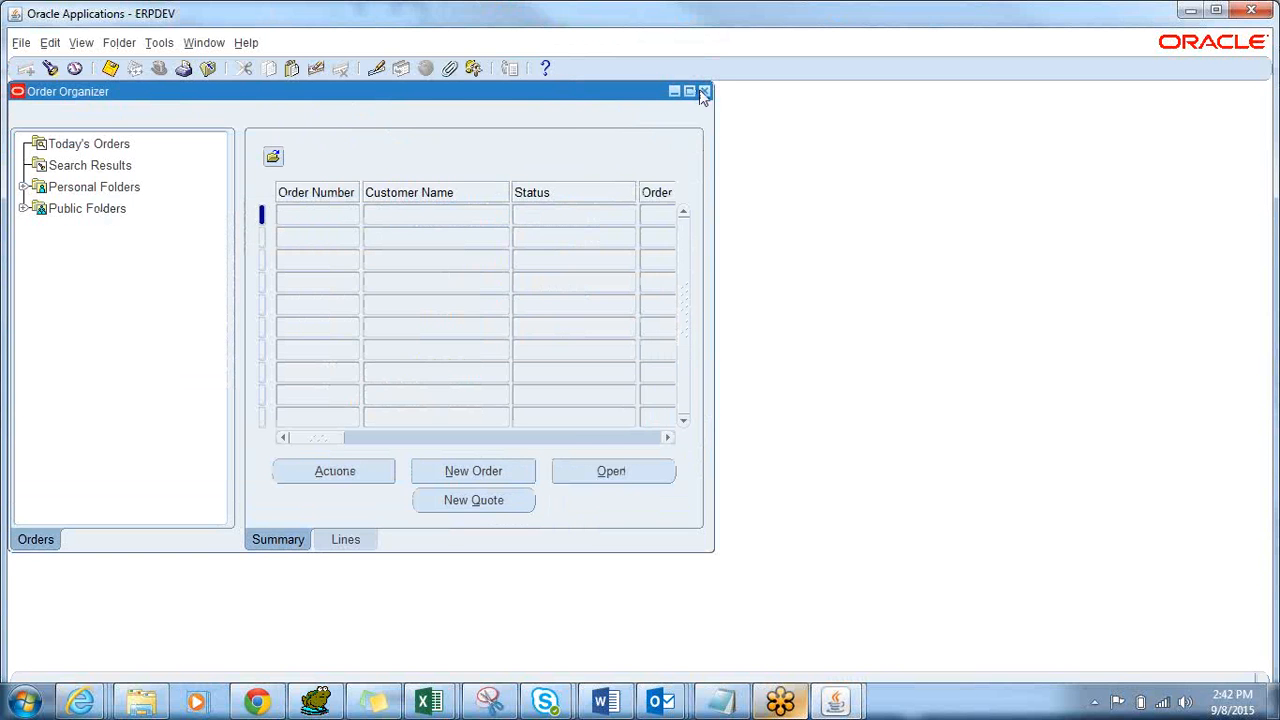
click(704, 91)
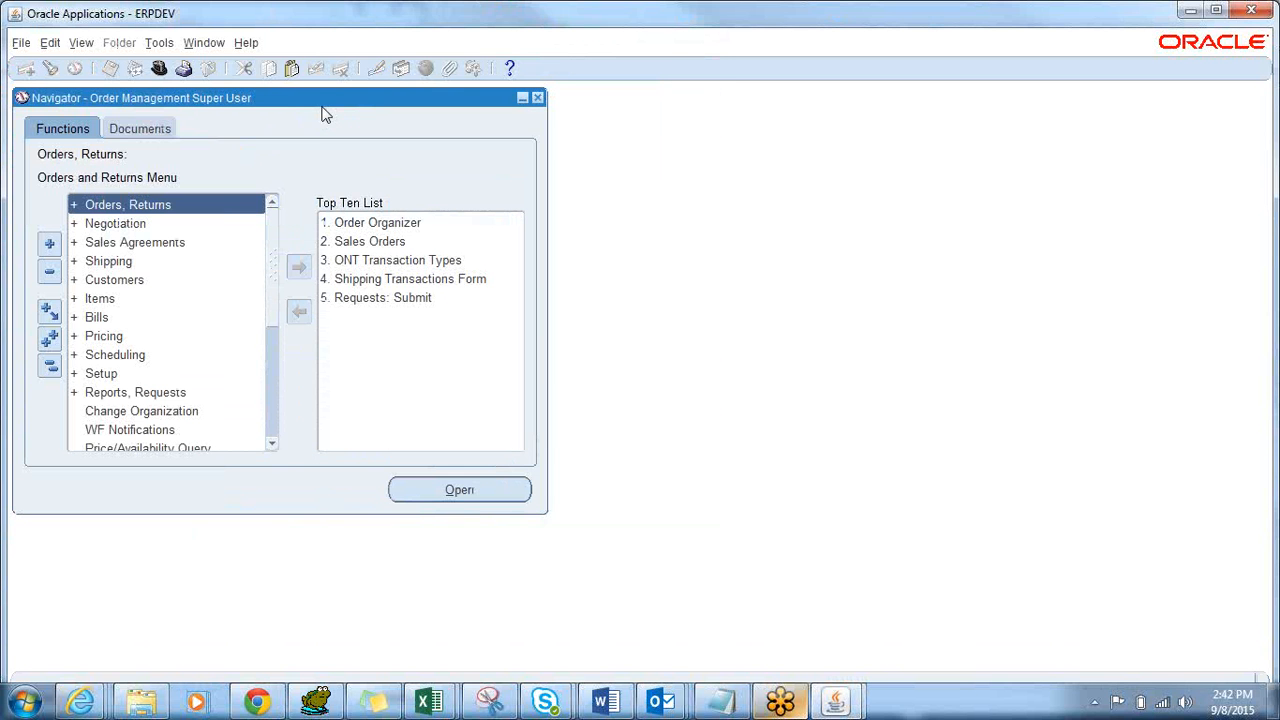
Expand and collapse the Navigator tree, then reopen Order Organizer from Orders, Returns.
drag(320, 98, 330, 104)
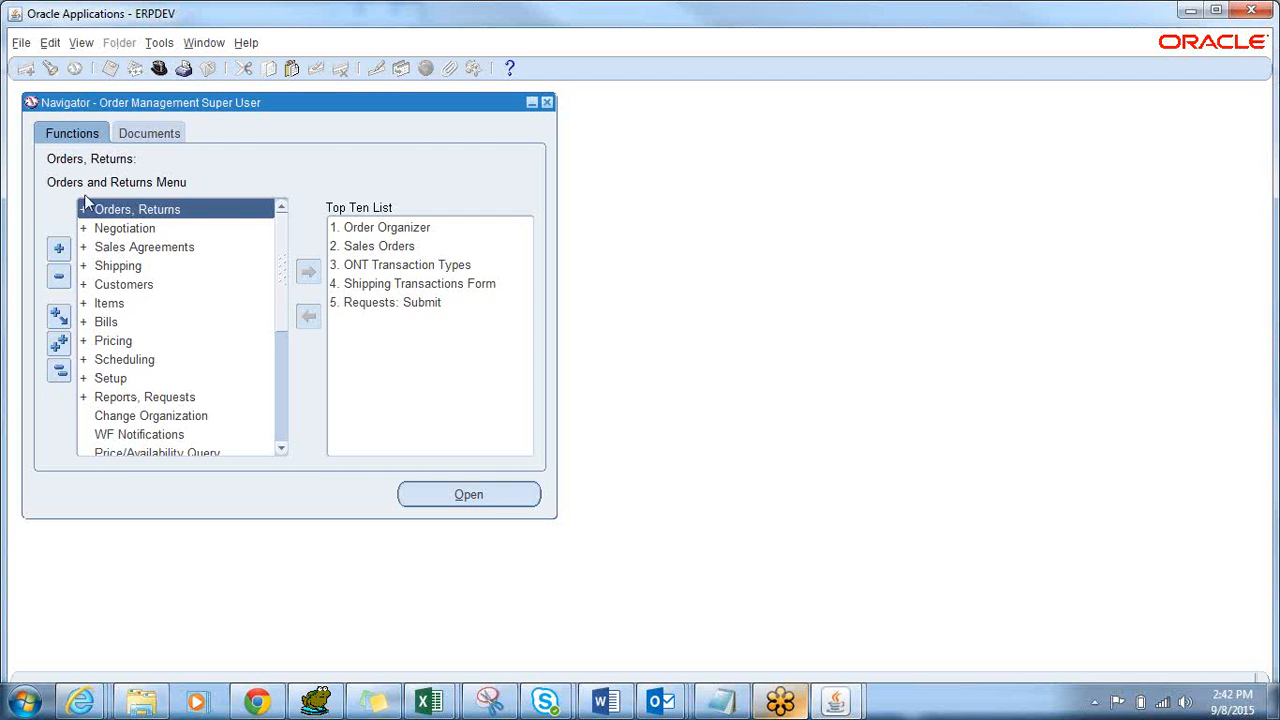
click(60, 345)
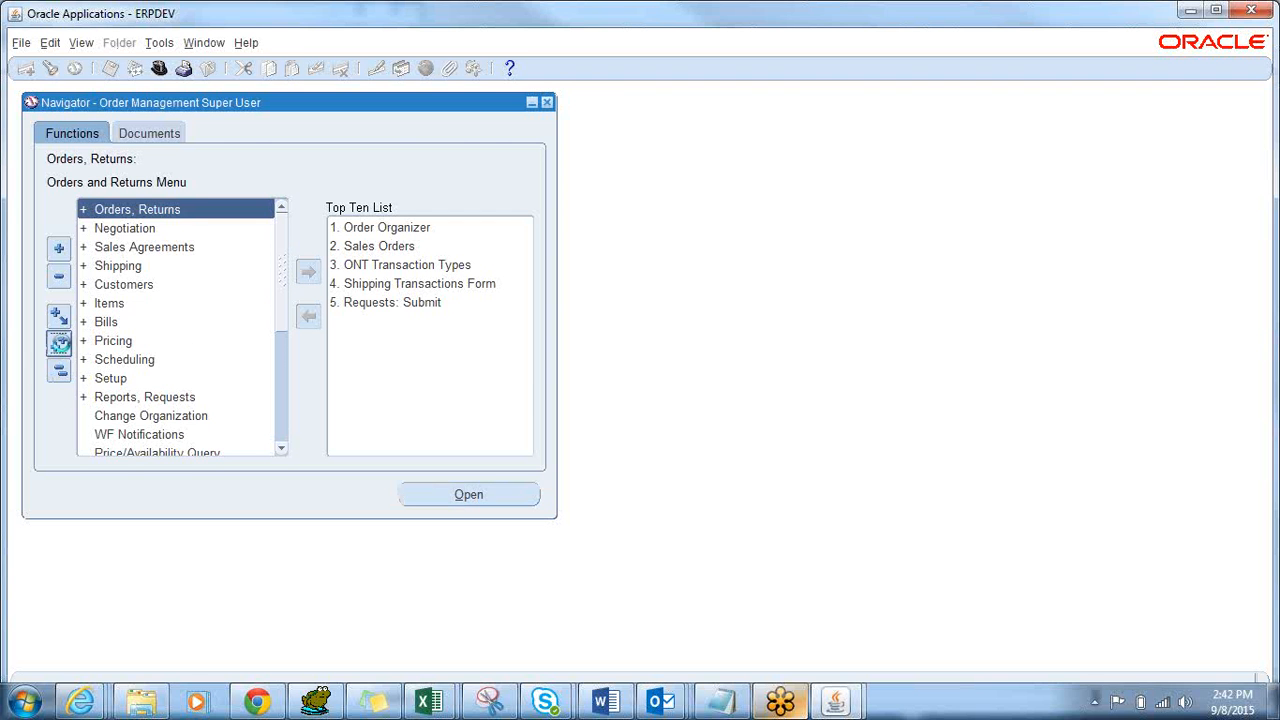
click(60, 371)
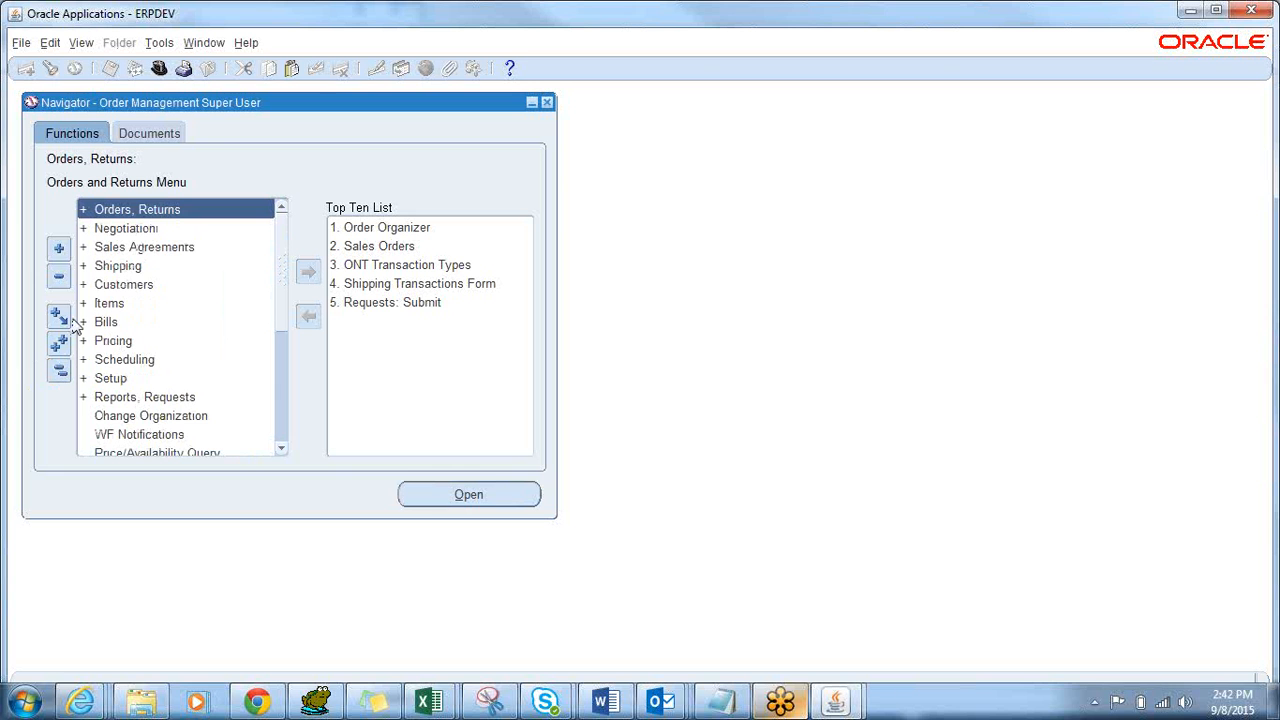
click(60, 249)
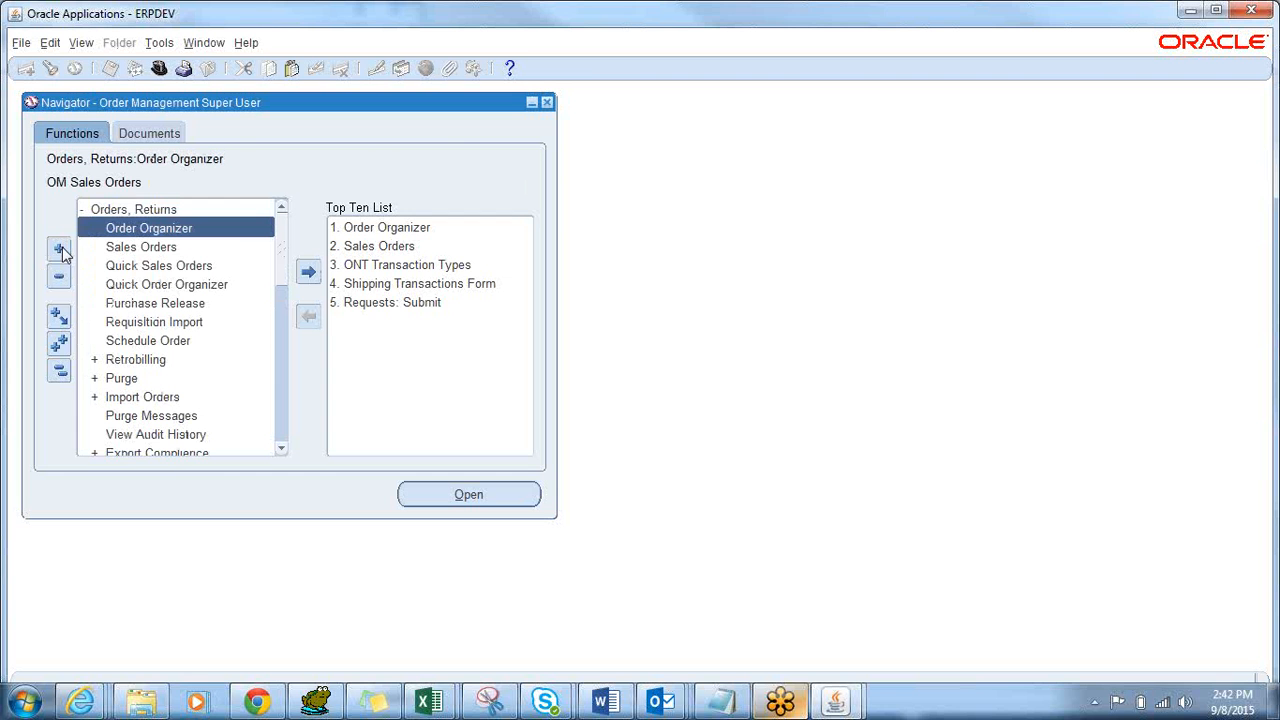
click(138, 210)
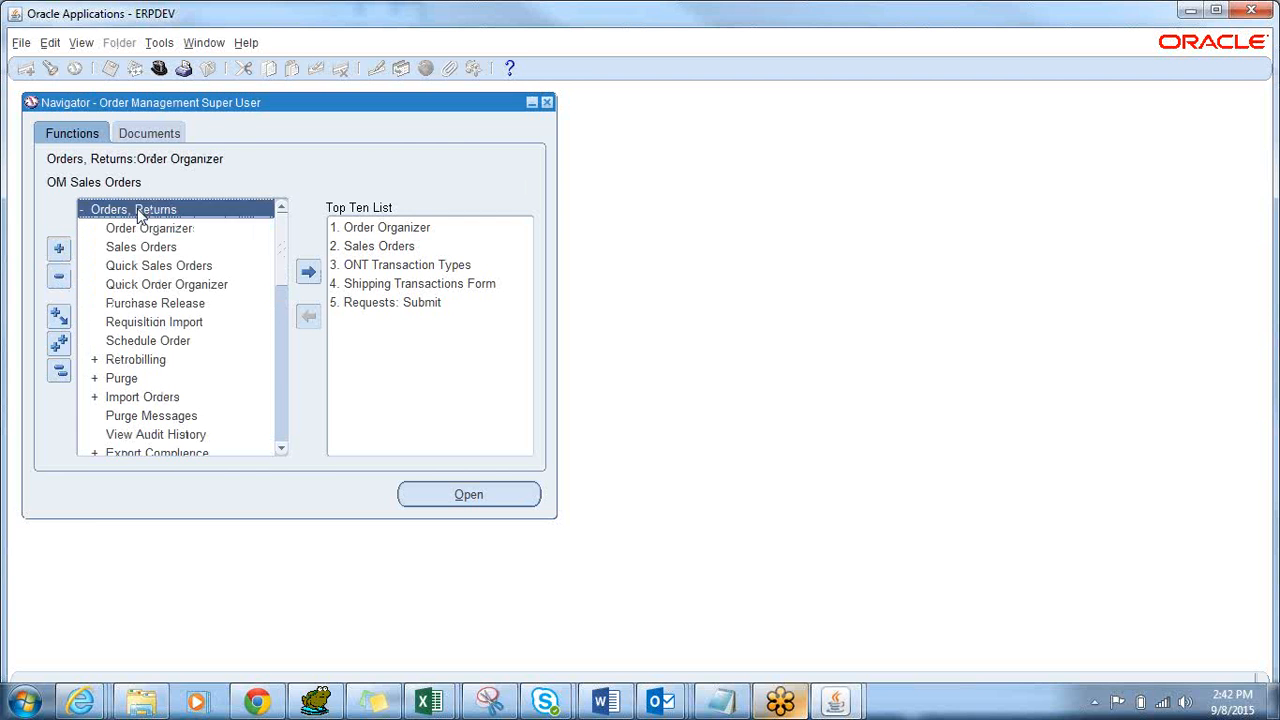
click(57, 281)
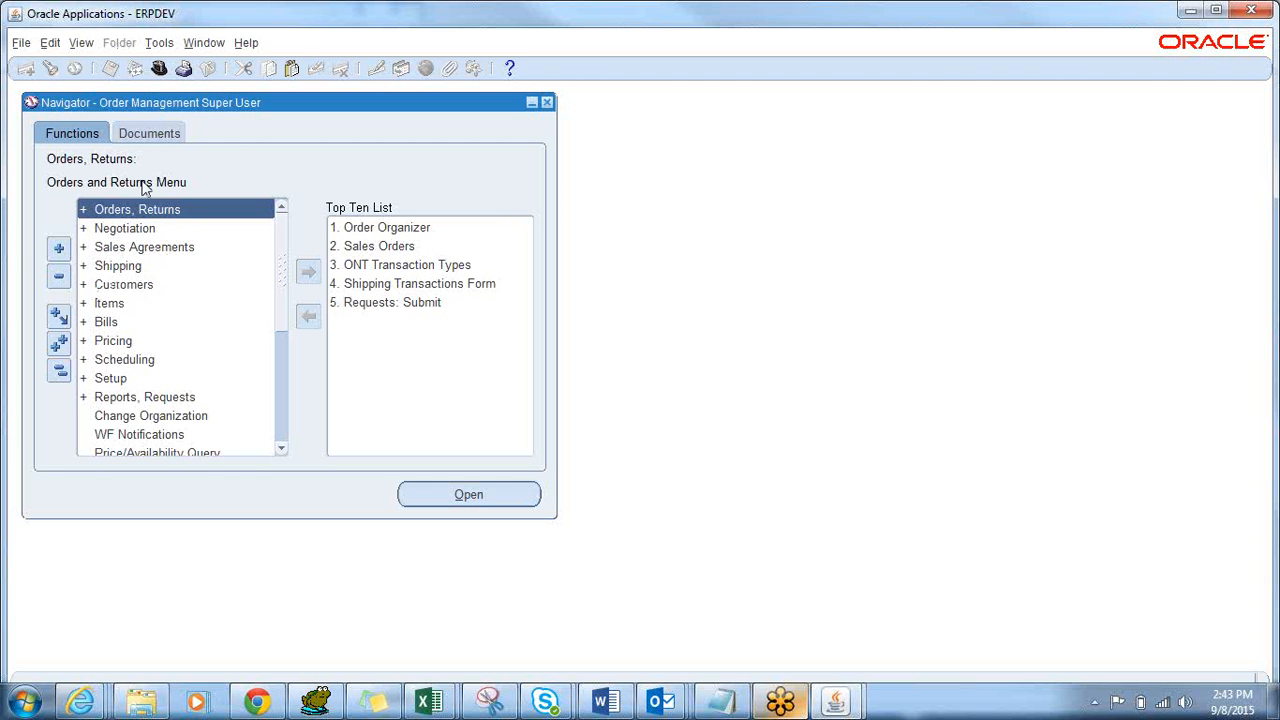
double_click(145, 211)
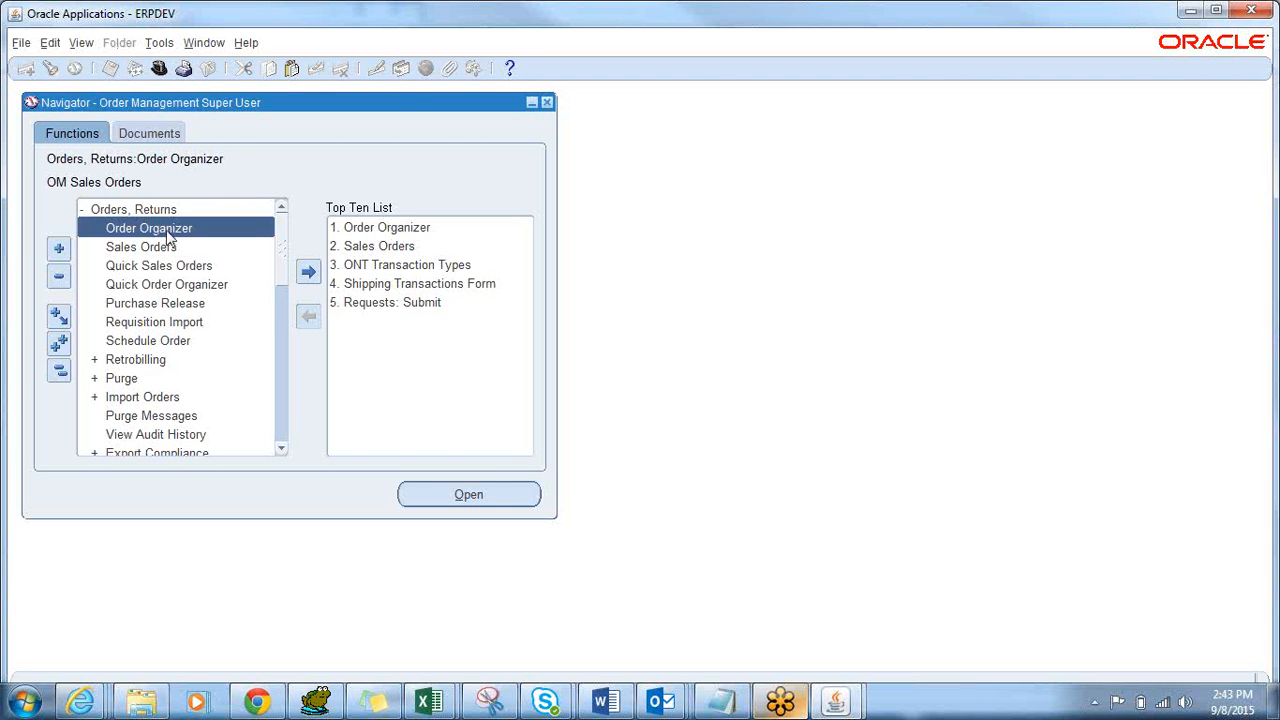
double_click(168, 230)
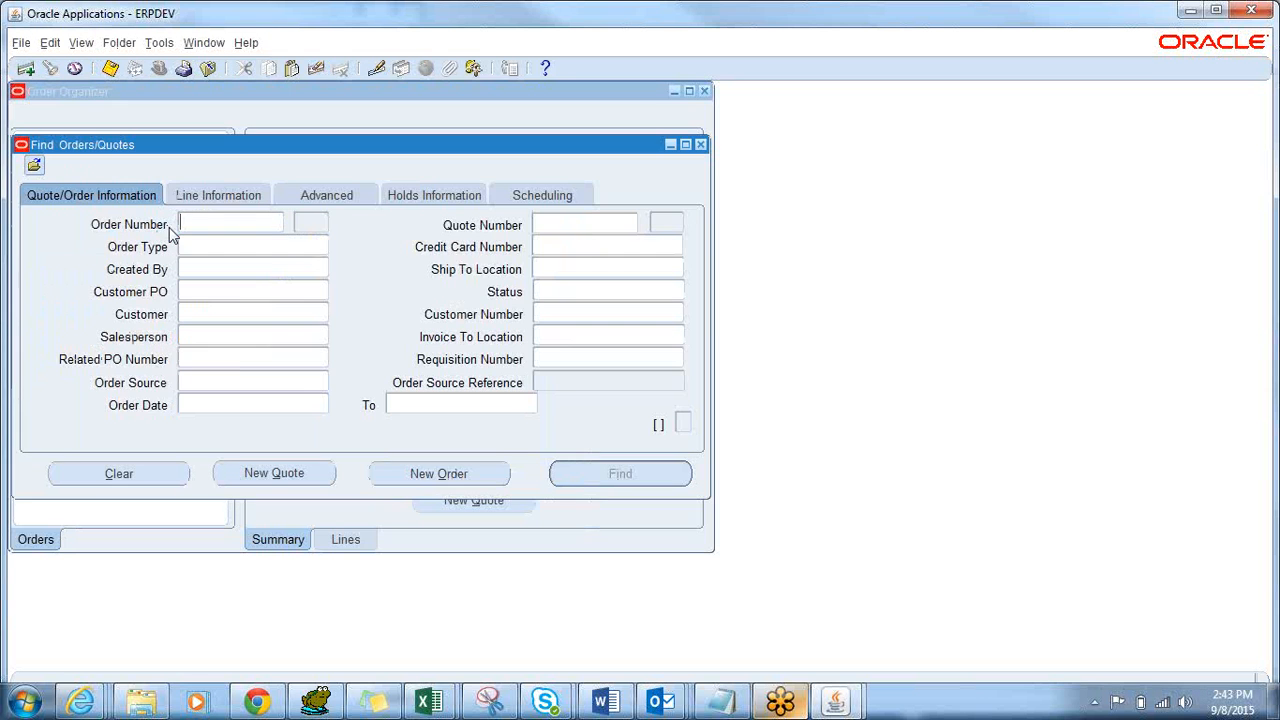
Set the Order Type criterion to Vendor Drop Ship in Find Orders/Quotes.
drag(258, 145, 584, 173)
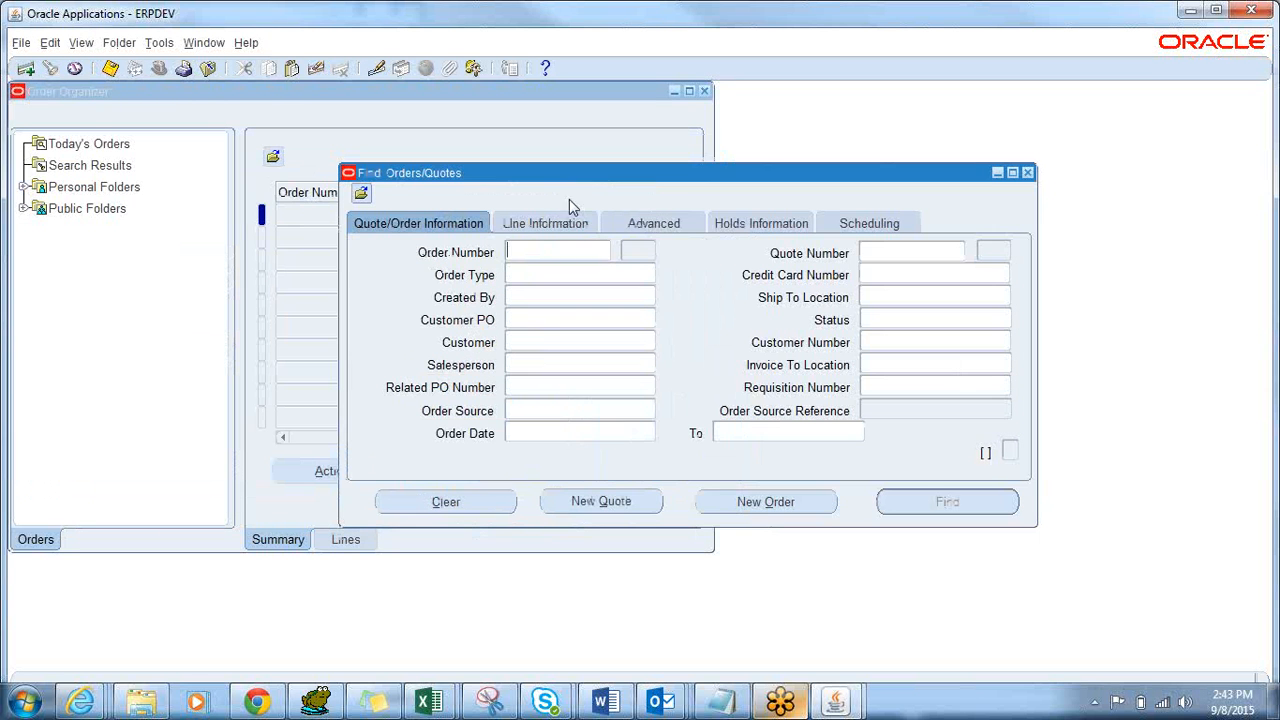
click(555, 275)
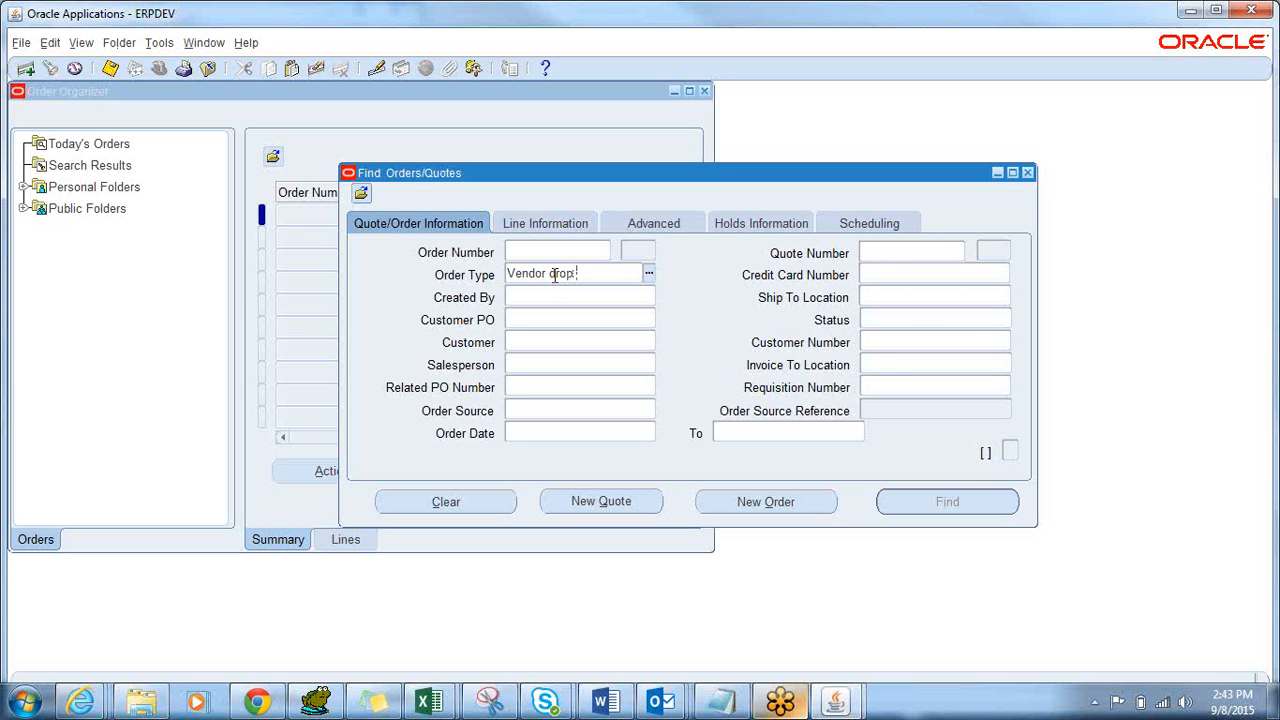
key(Tab)
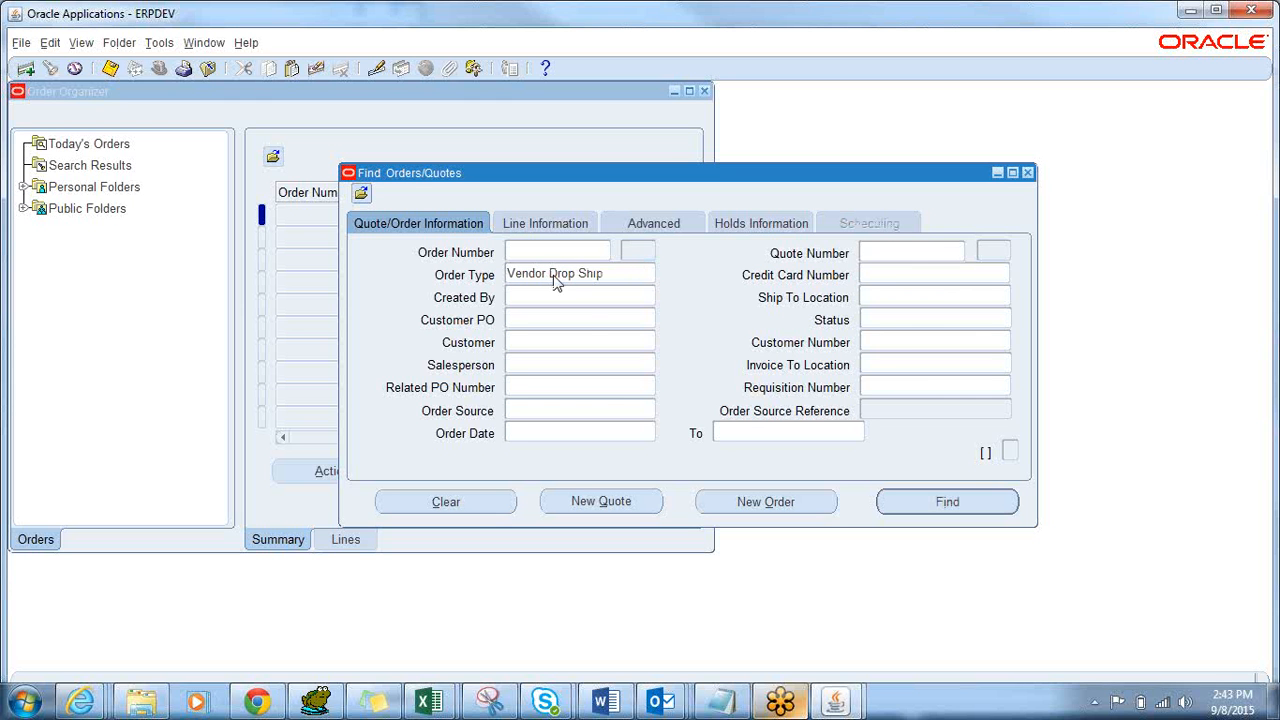
Set the order date range from 30-AUG-2015 to 05-SEP-2015 using the calendar.
click(592, 428)
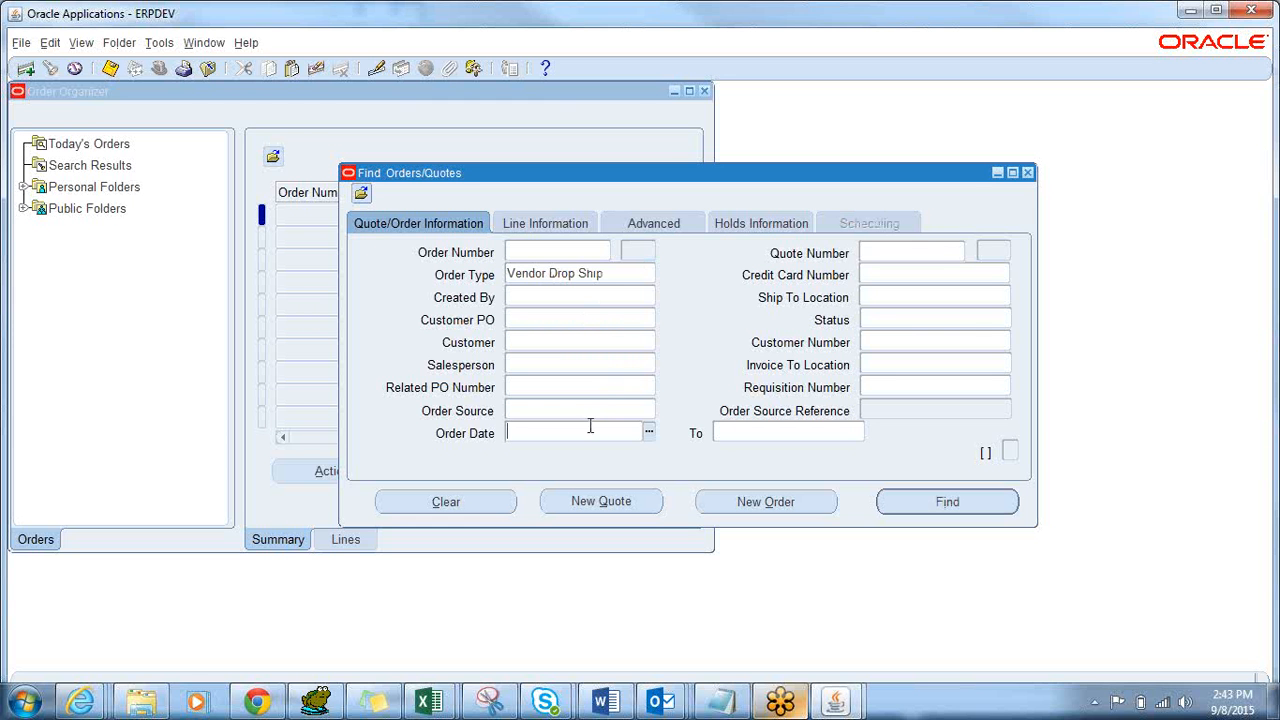
click(650, 432)
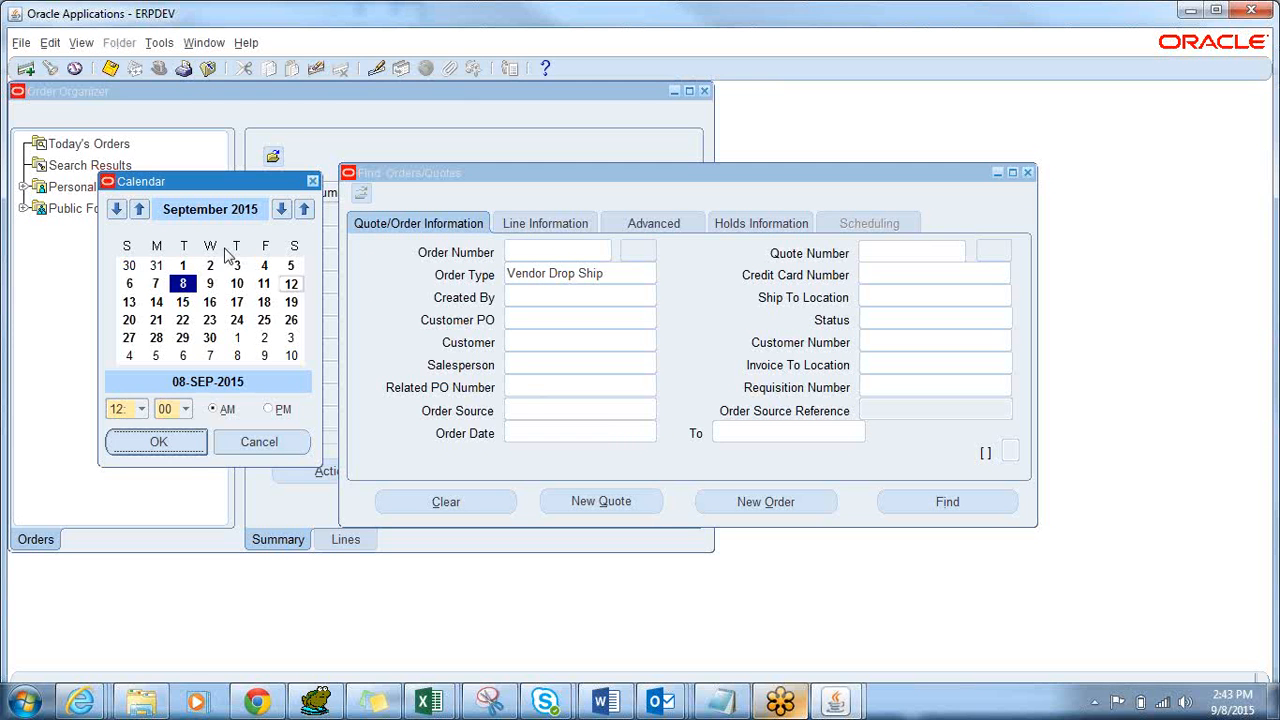
click(129, 265)
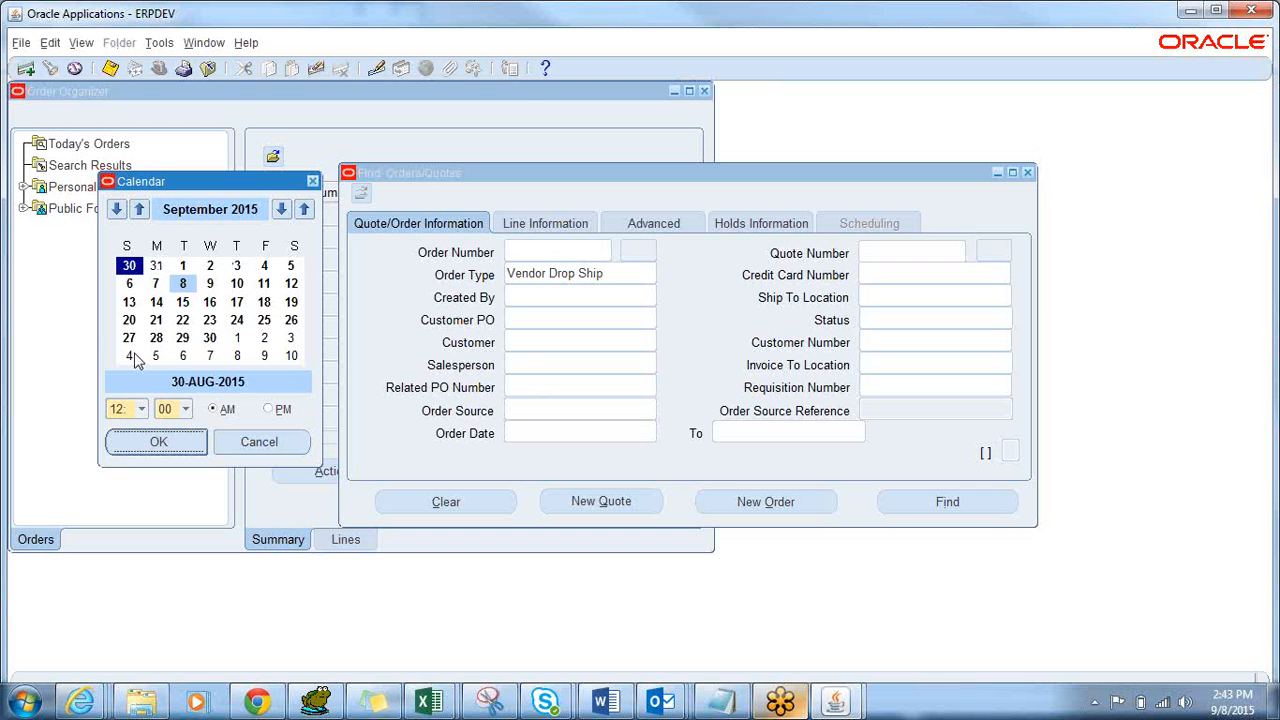
click(160, 442)
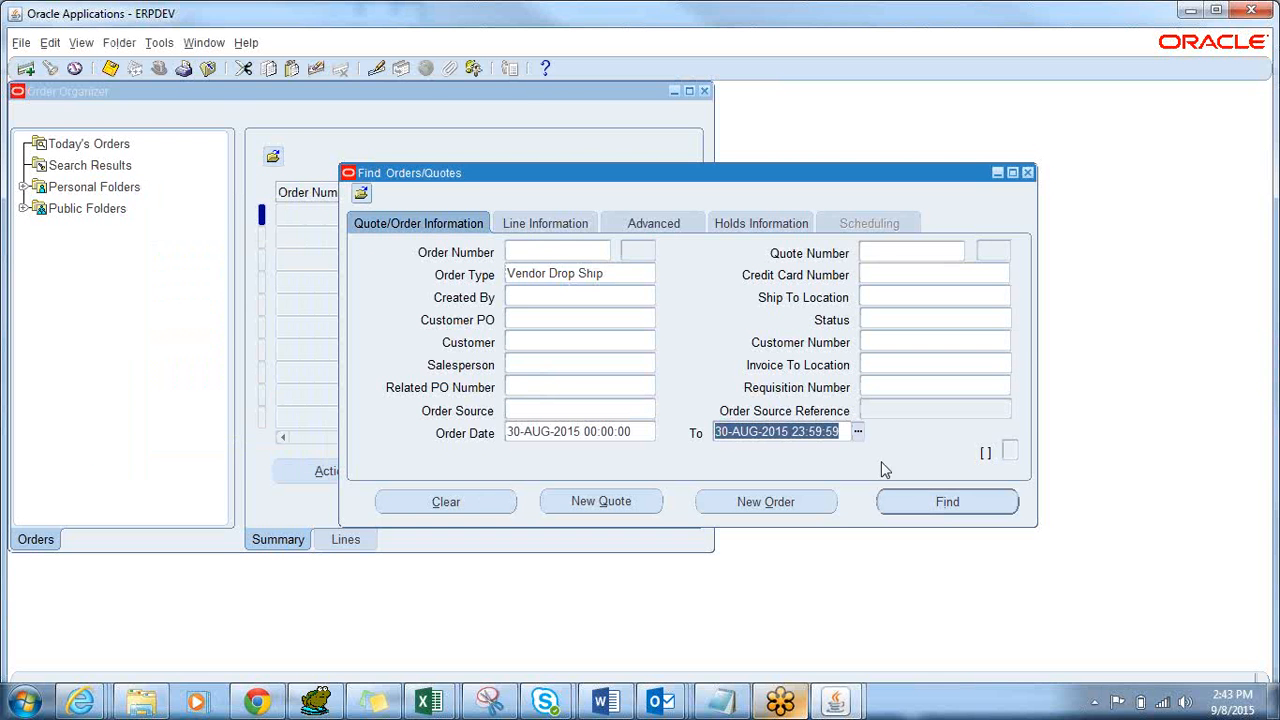
click(858, 432)
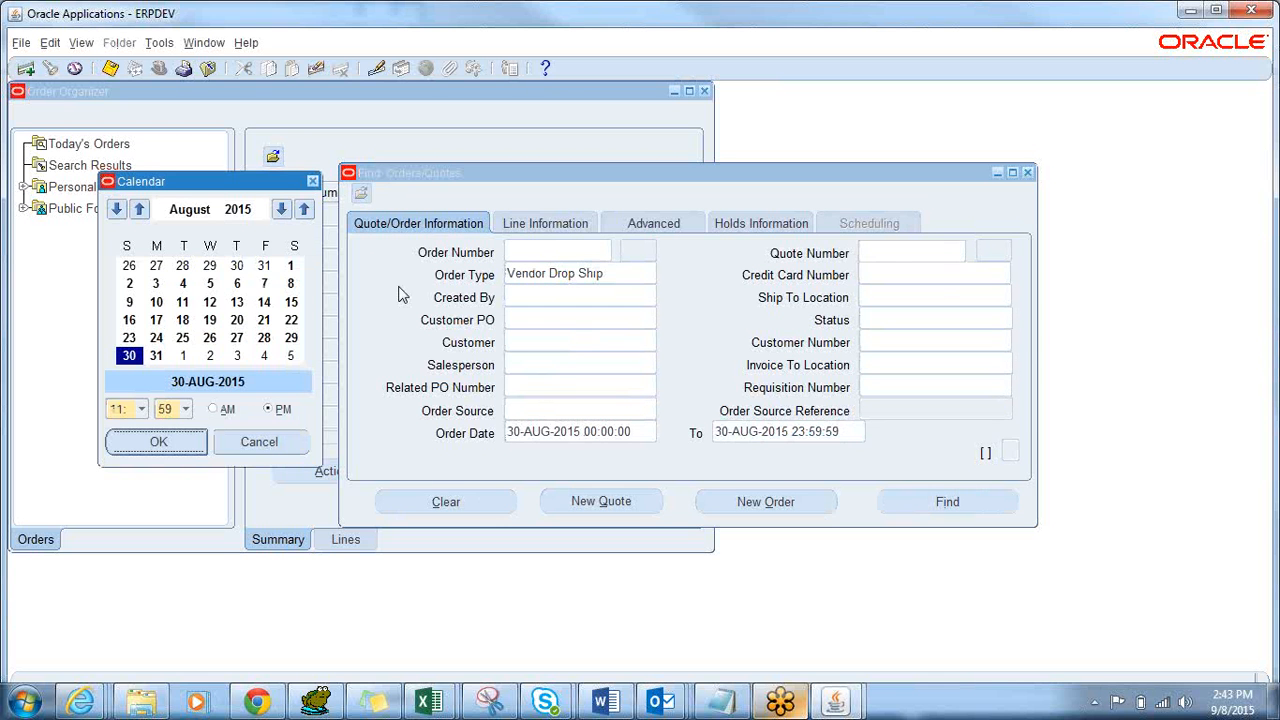
click(139, 209)
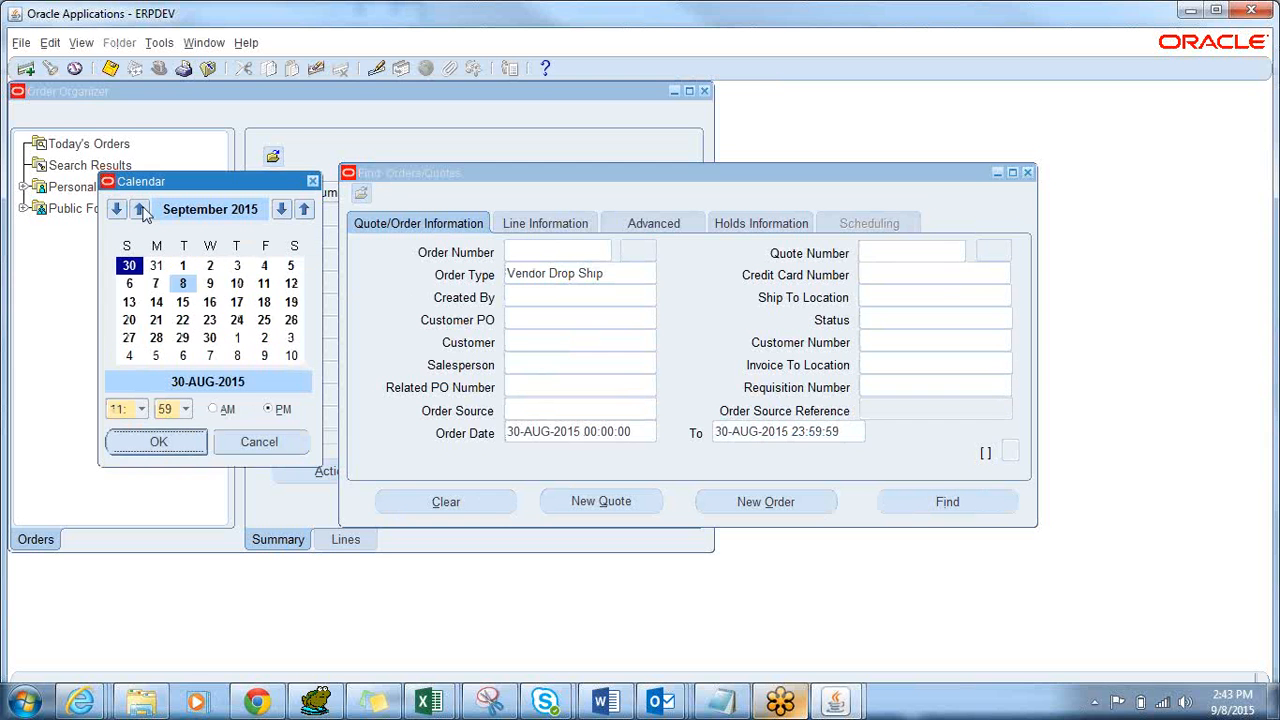
click(286, 266)
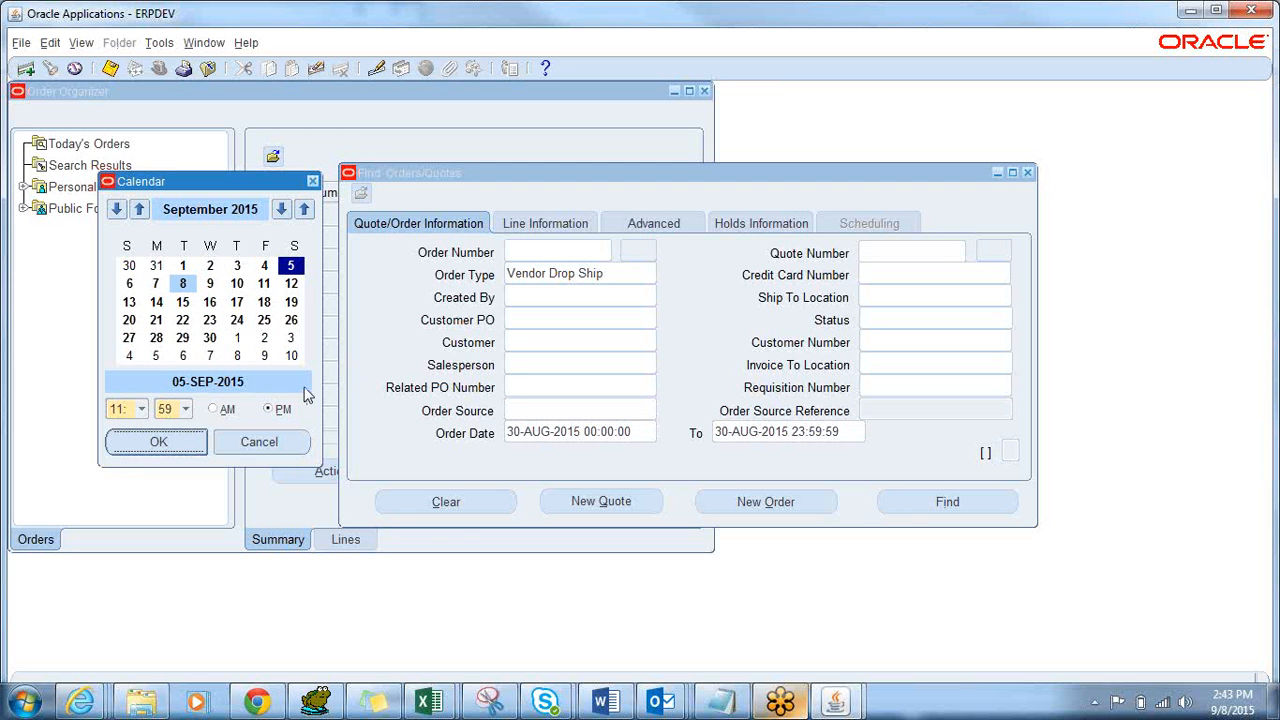
click(245, 441)
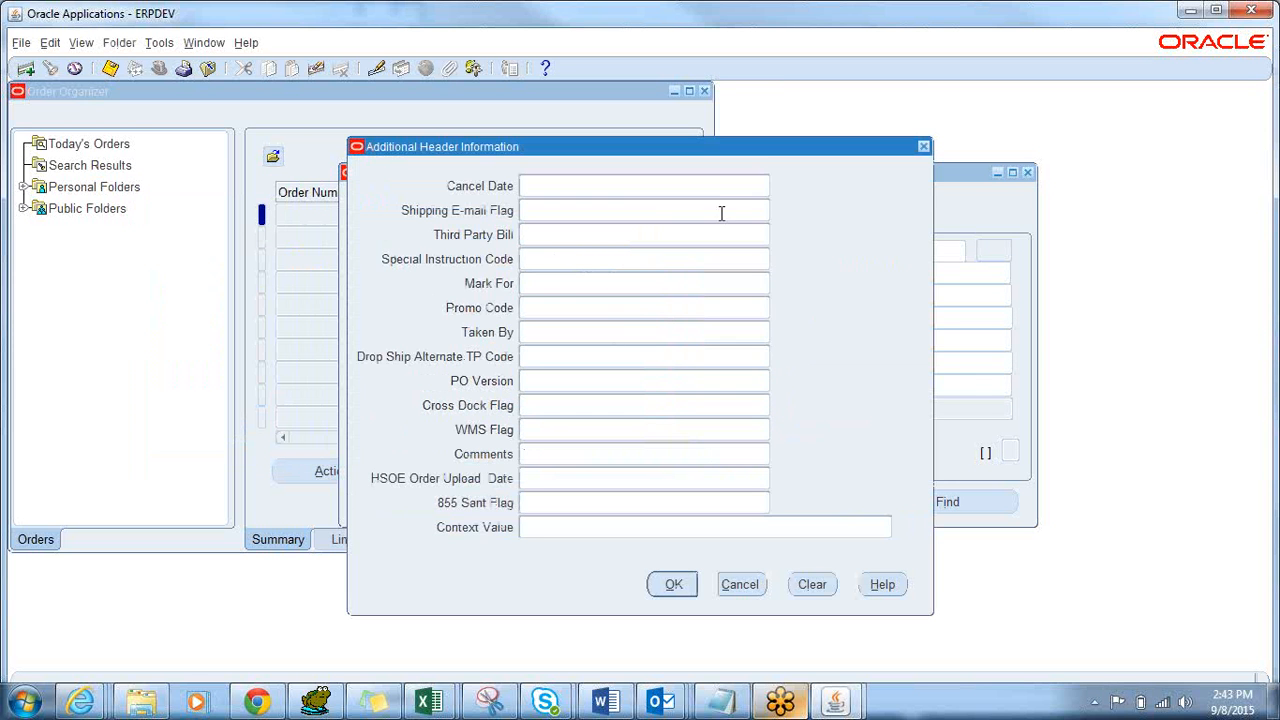
click(674, 585)
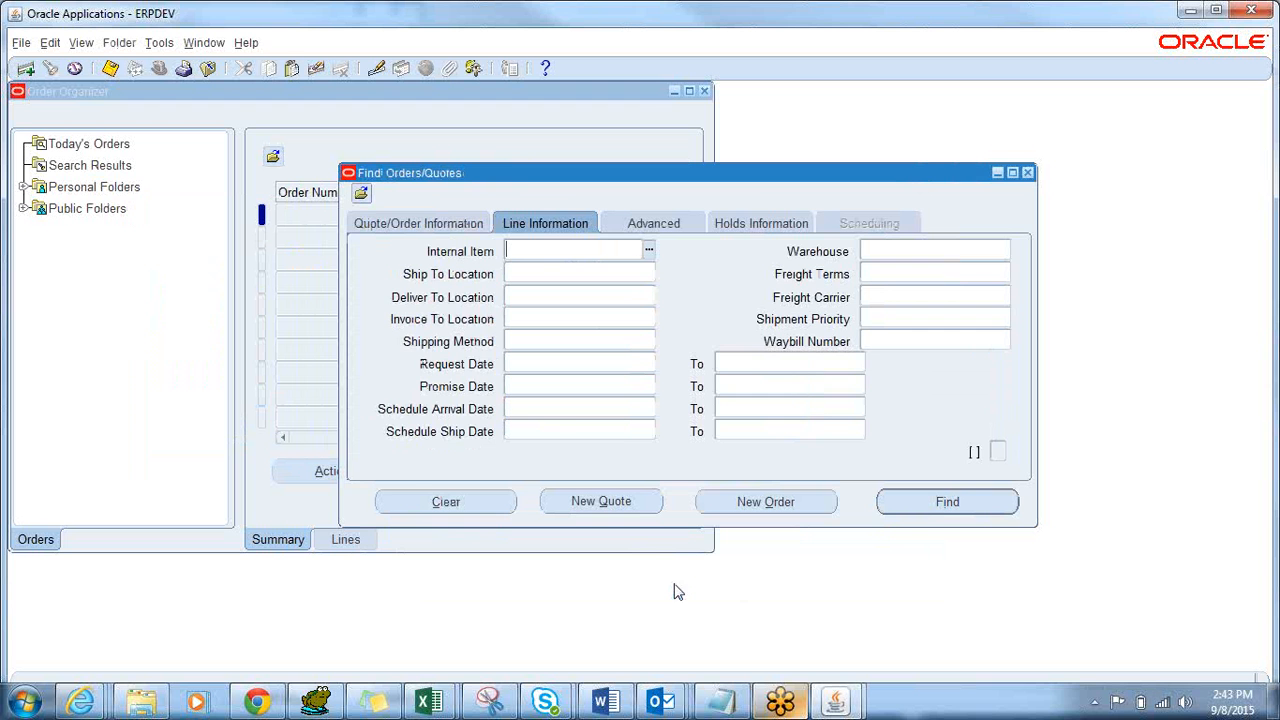
click(427, 222)
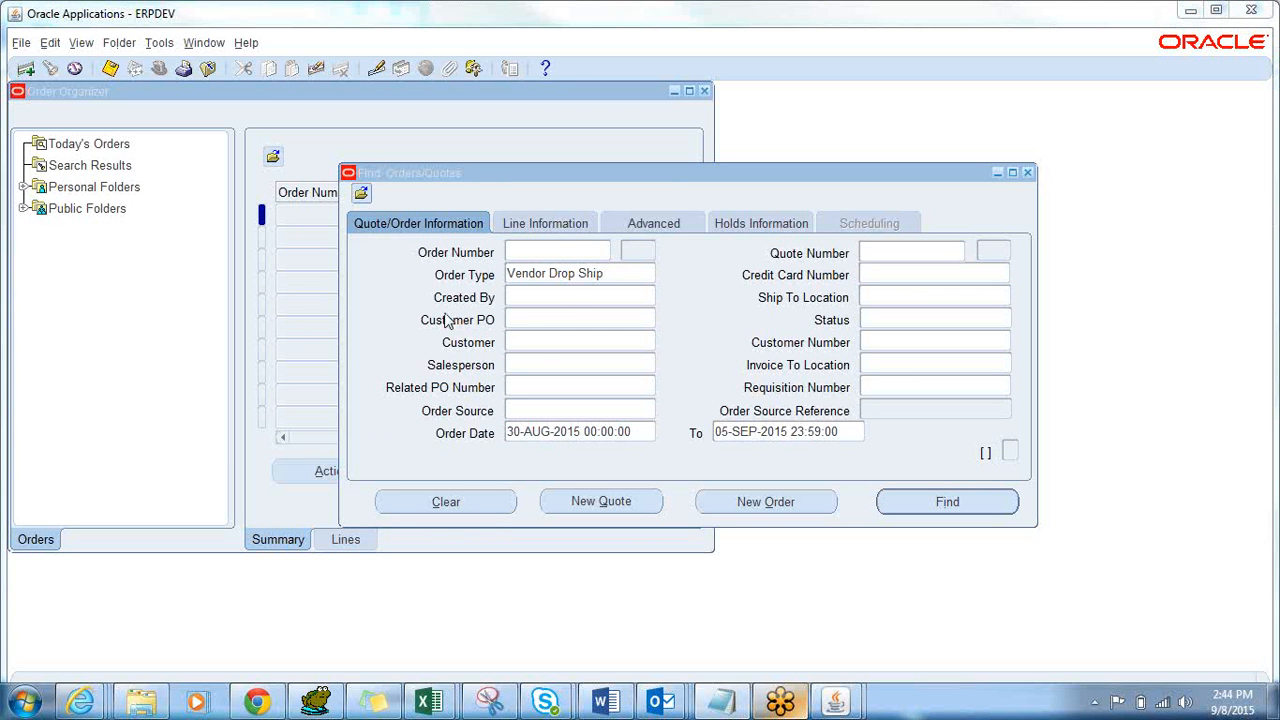
Enter the Staples customer number so Customer auto-fills, then run the order search.
click(536, 342)
text(53330)
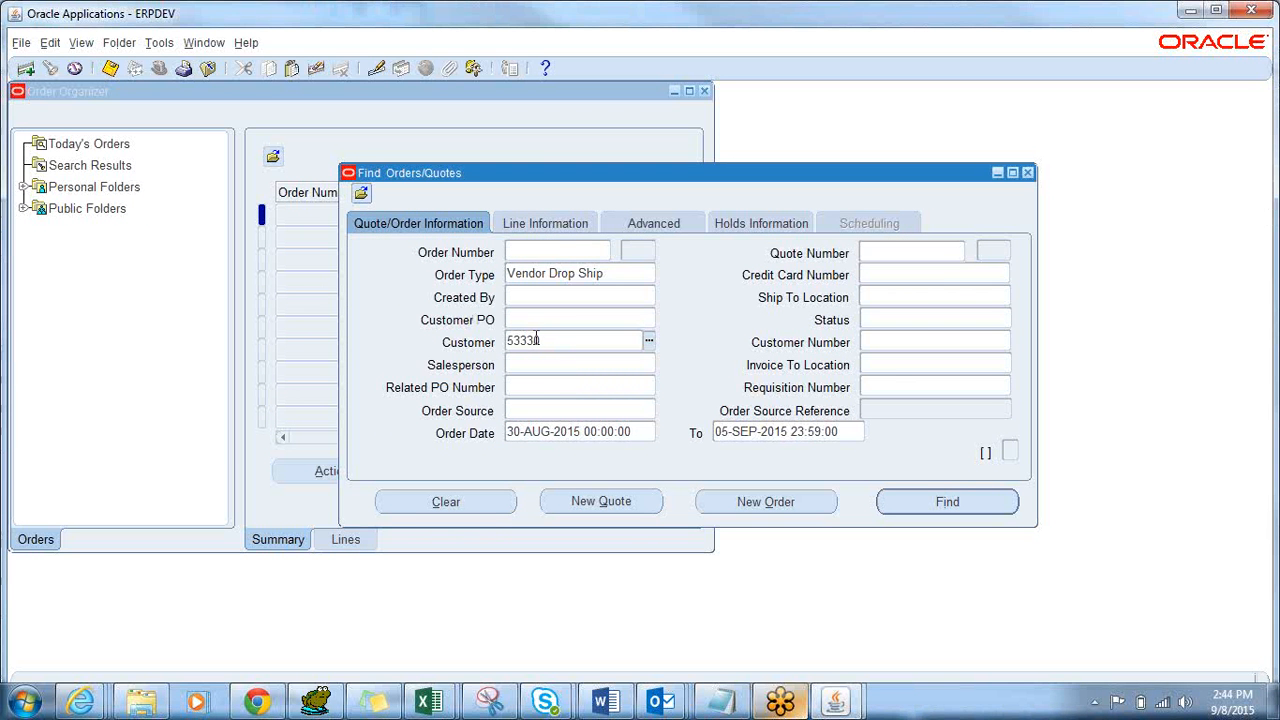
key(BackSpace)
key(BackSpace)
key(BackSpace)
key(BackSpace)
key(BackSpace)
key(Tab)
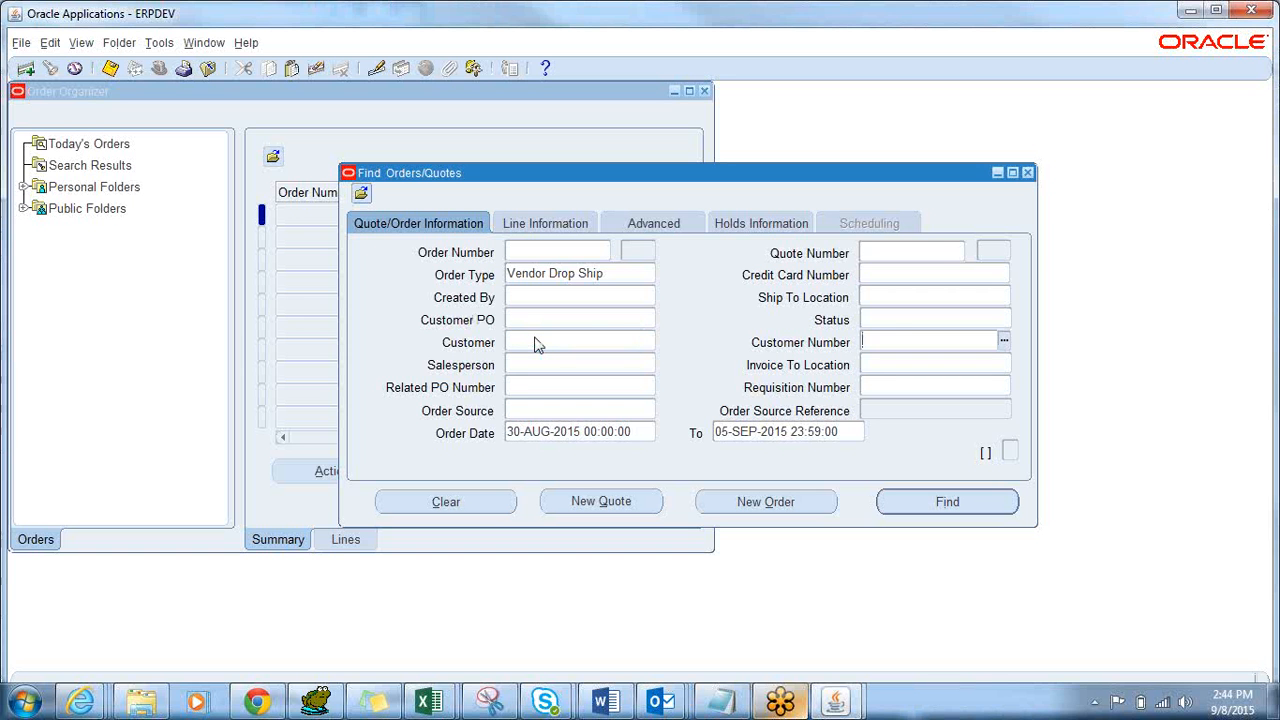
text(53330)
key(Tab)
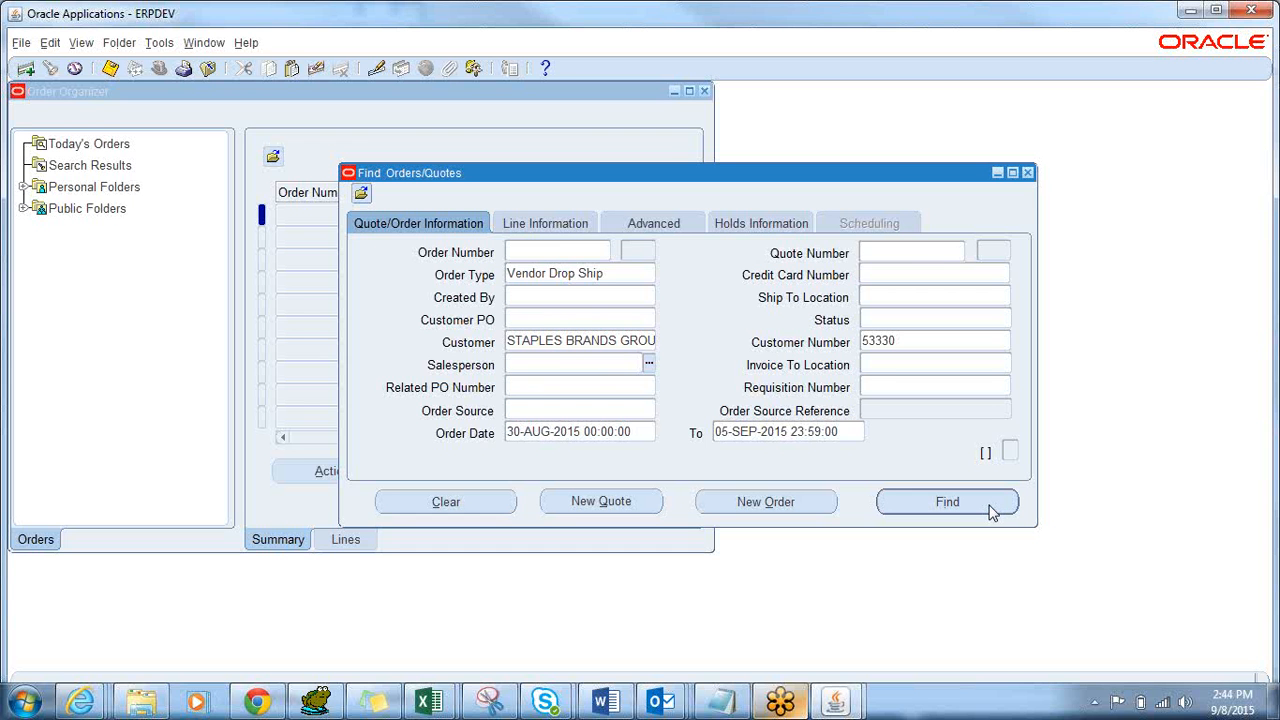
click(947, 502)
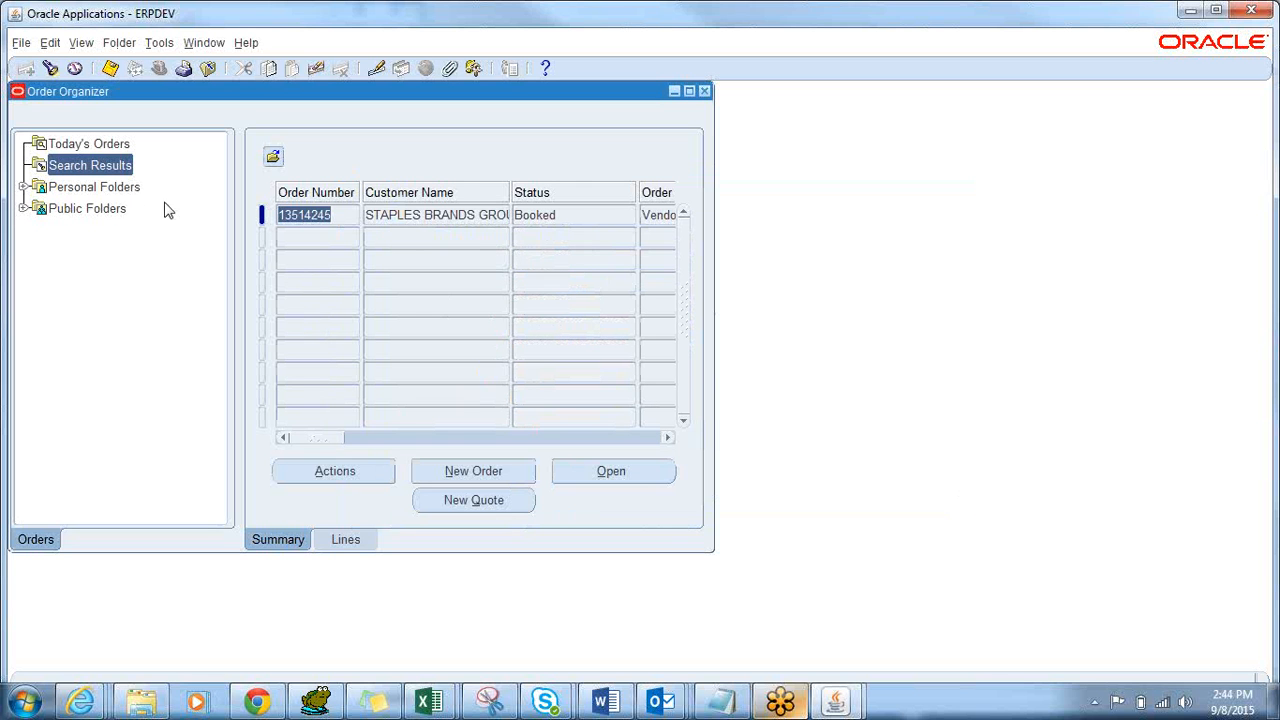
Save the current search from the Search Results menu as public query VDS_STAPLES.
right_click(38, 169)
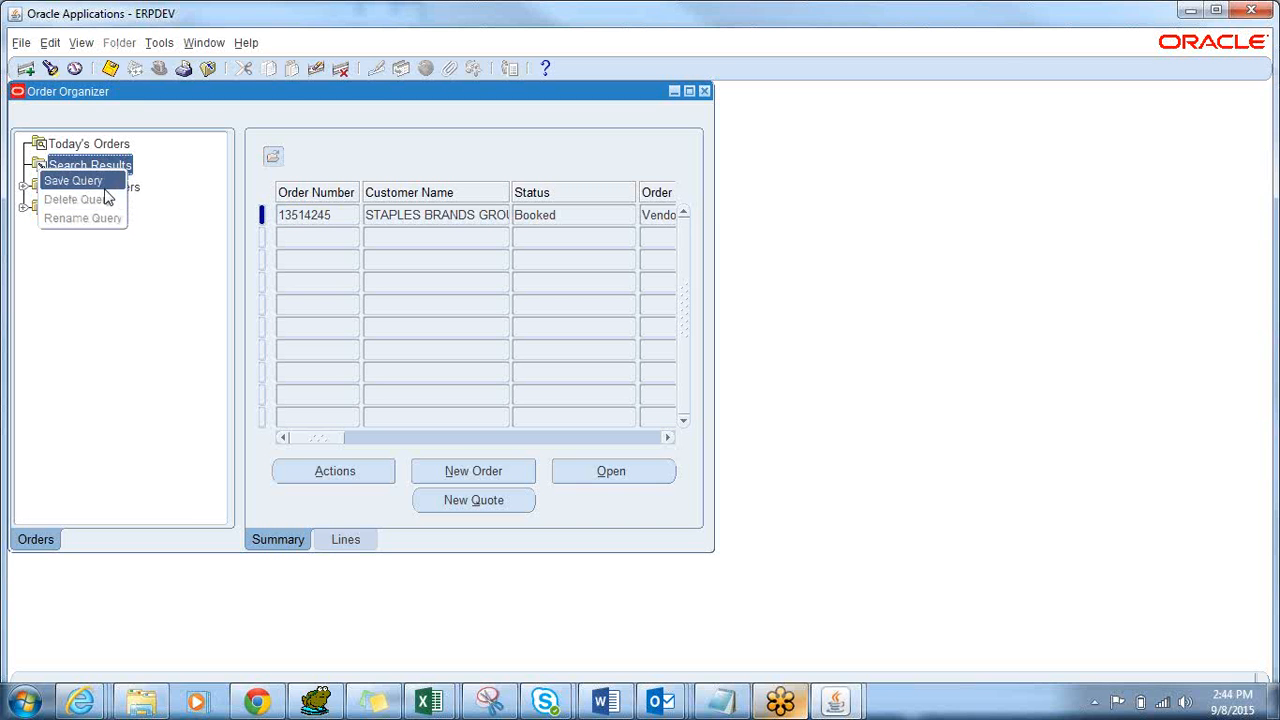
click(325, 217)
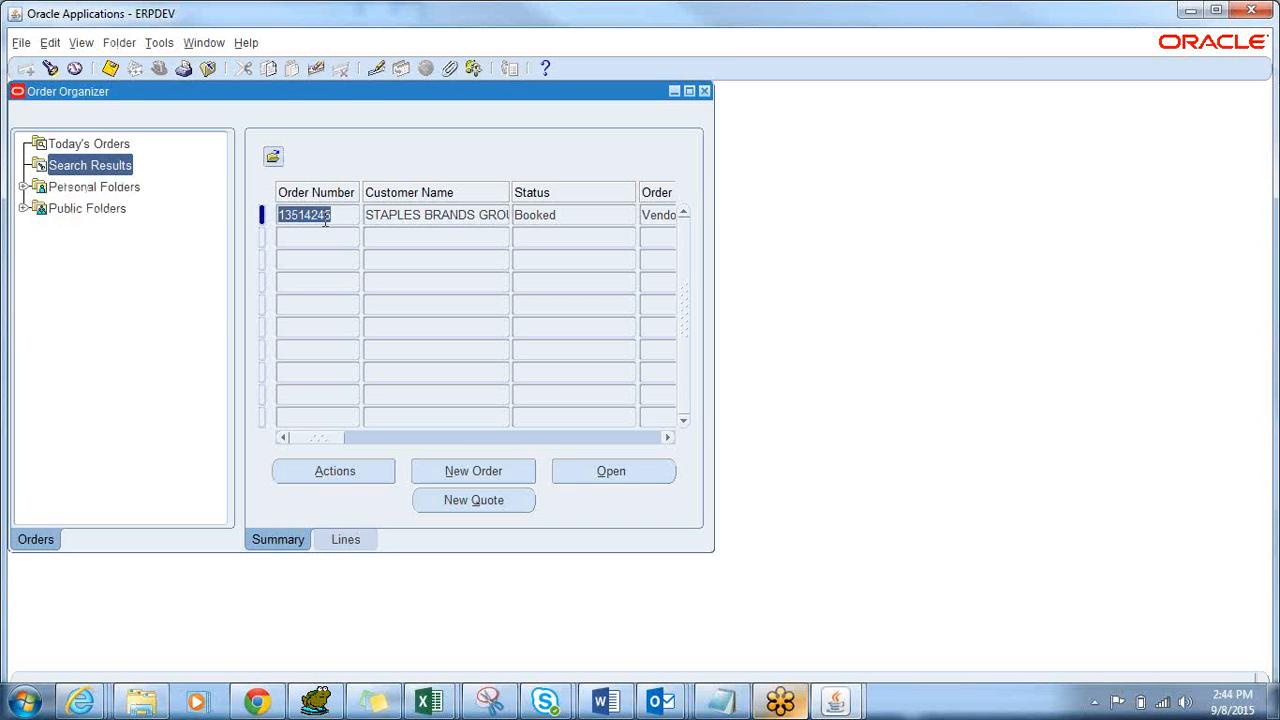
right_click(92, 168)
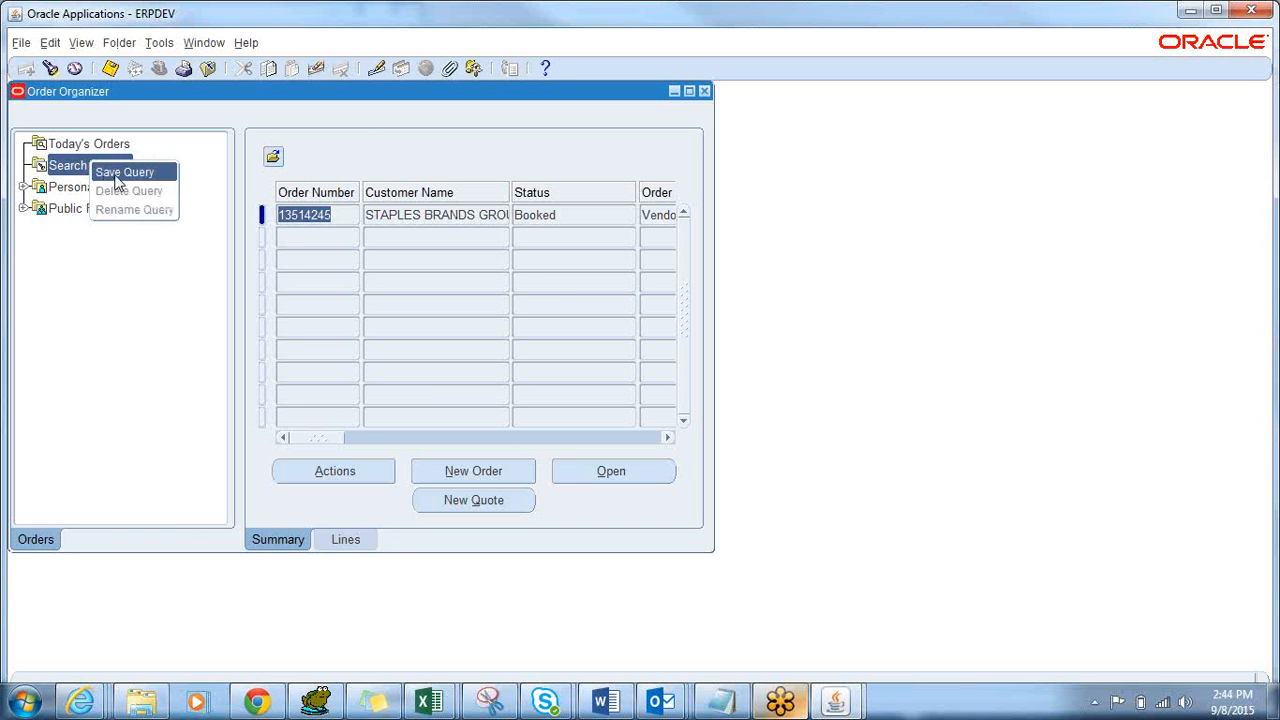
click(117, 180)
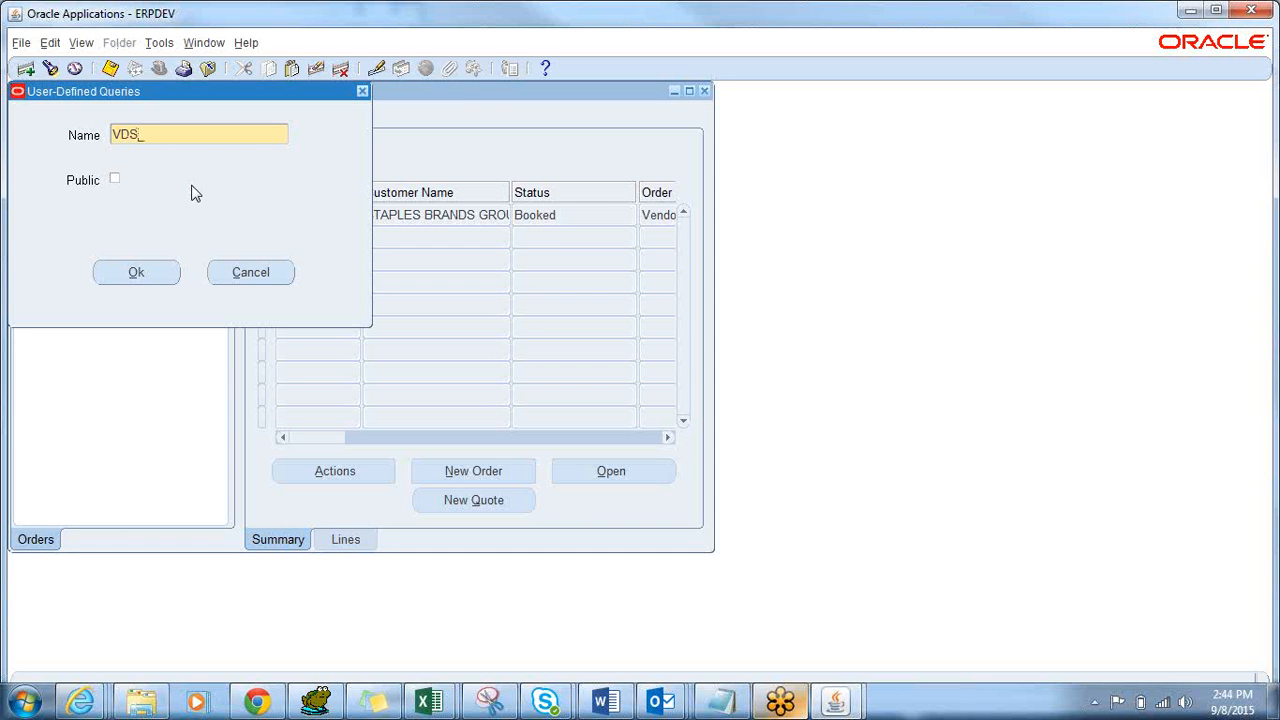
text(VDS_STA)
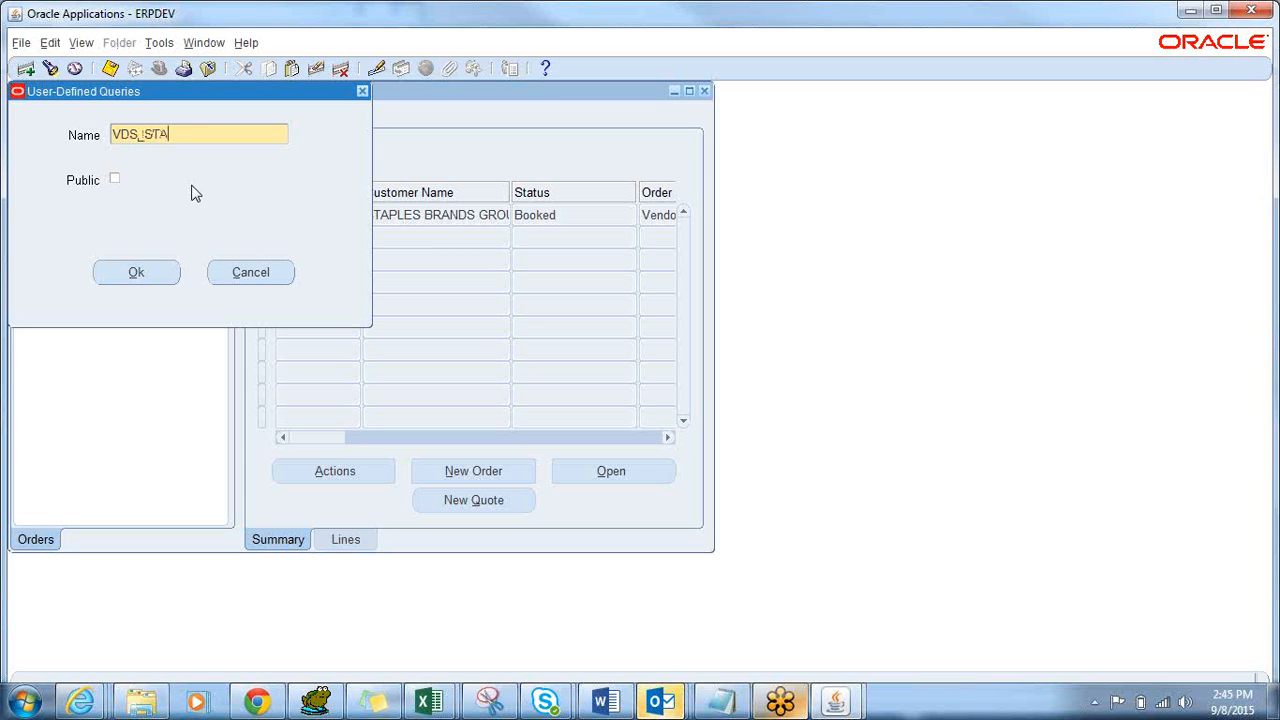
text(PLES)
click(114, 180)
click(140, 283)
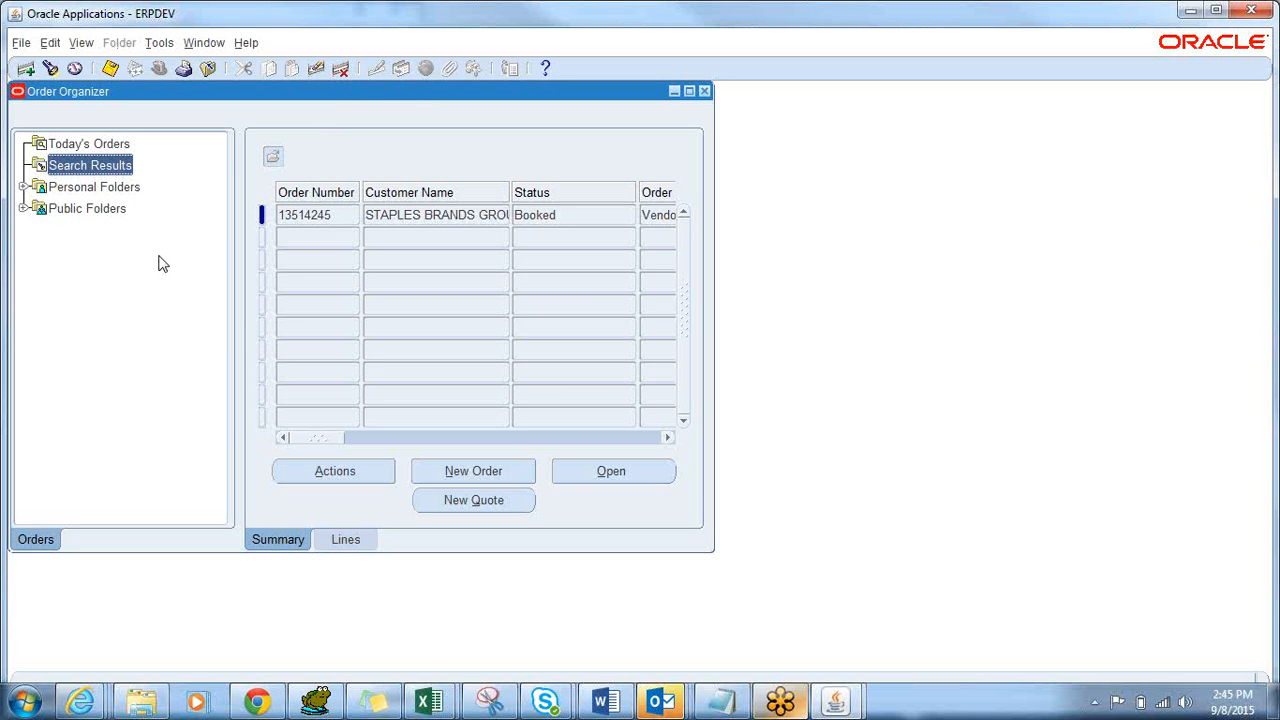
Reopen Order Organizer and run the VDS_STAPLES public folder query to list the booked order.
click(23, 209)
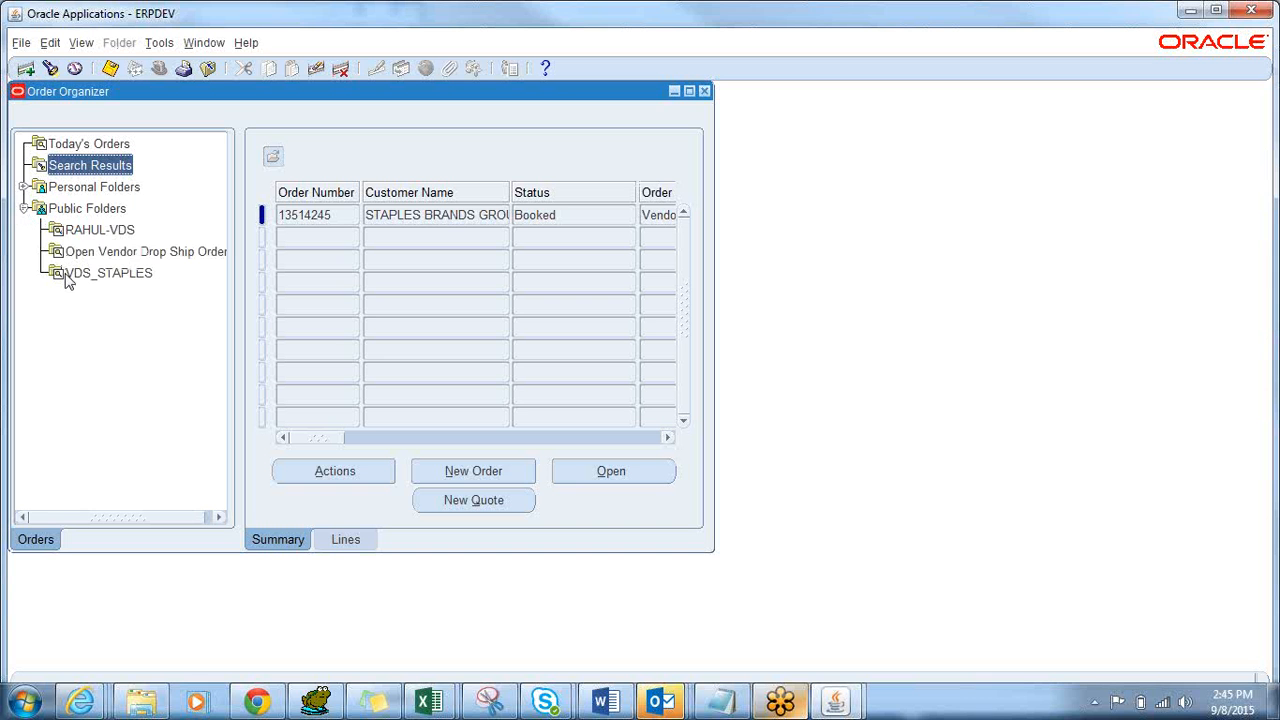
click(705, 91)
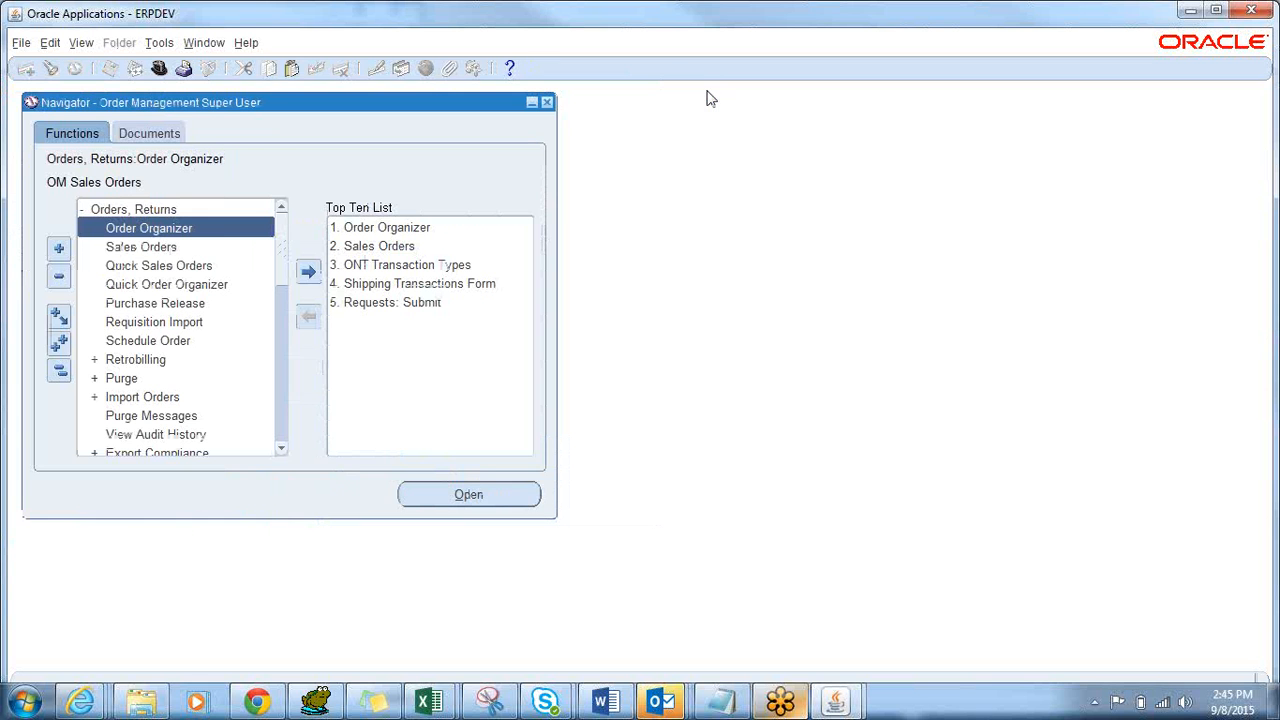
double_click(204, 228)
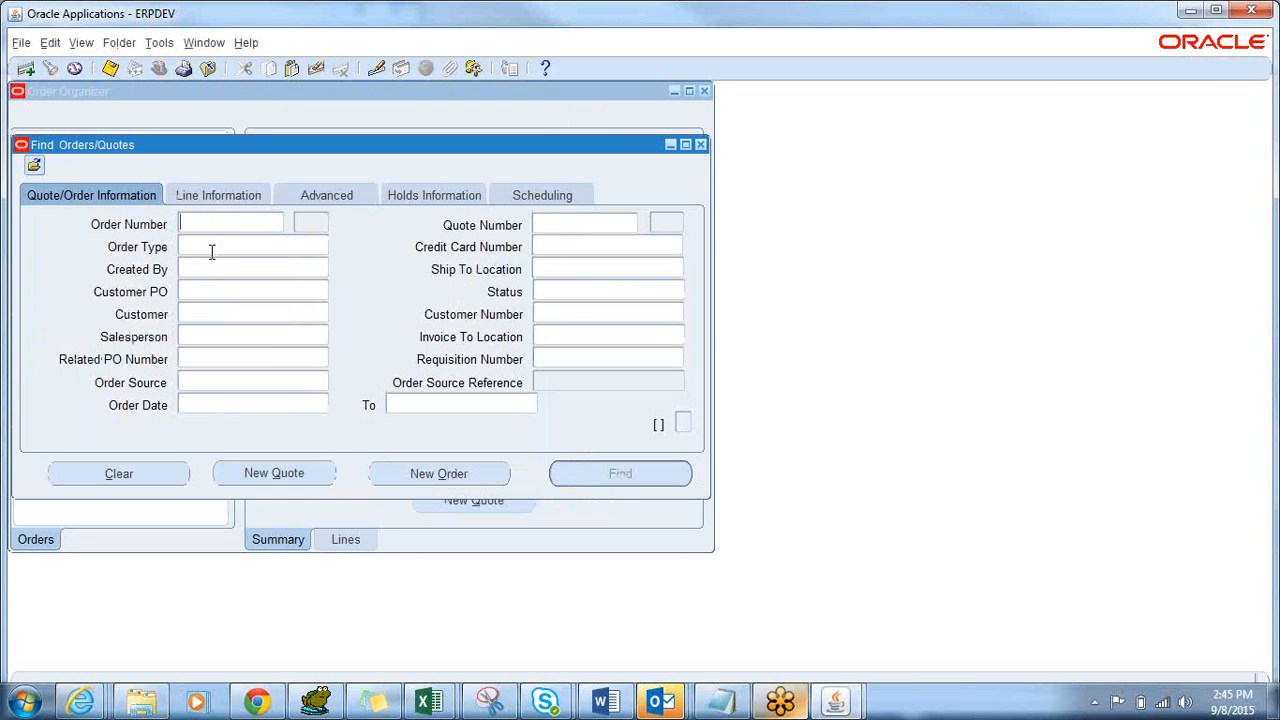
click(211, 251)
drag(354, 160, 636, 190)
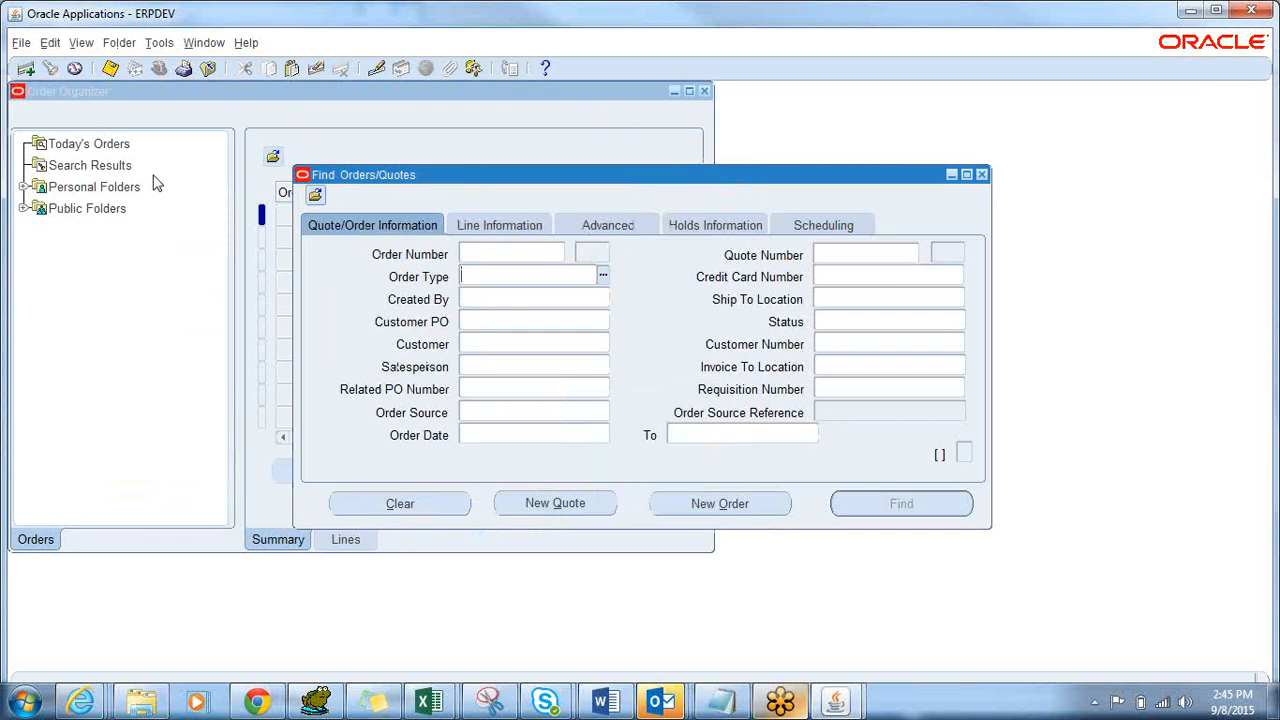
click(24, 209)
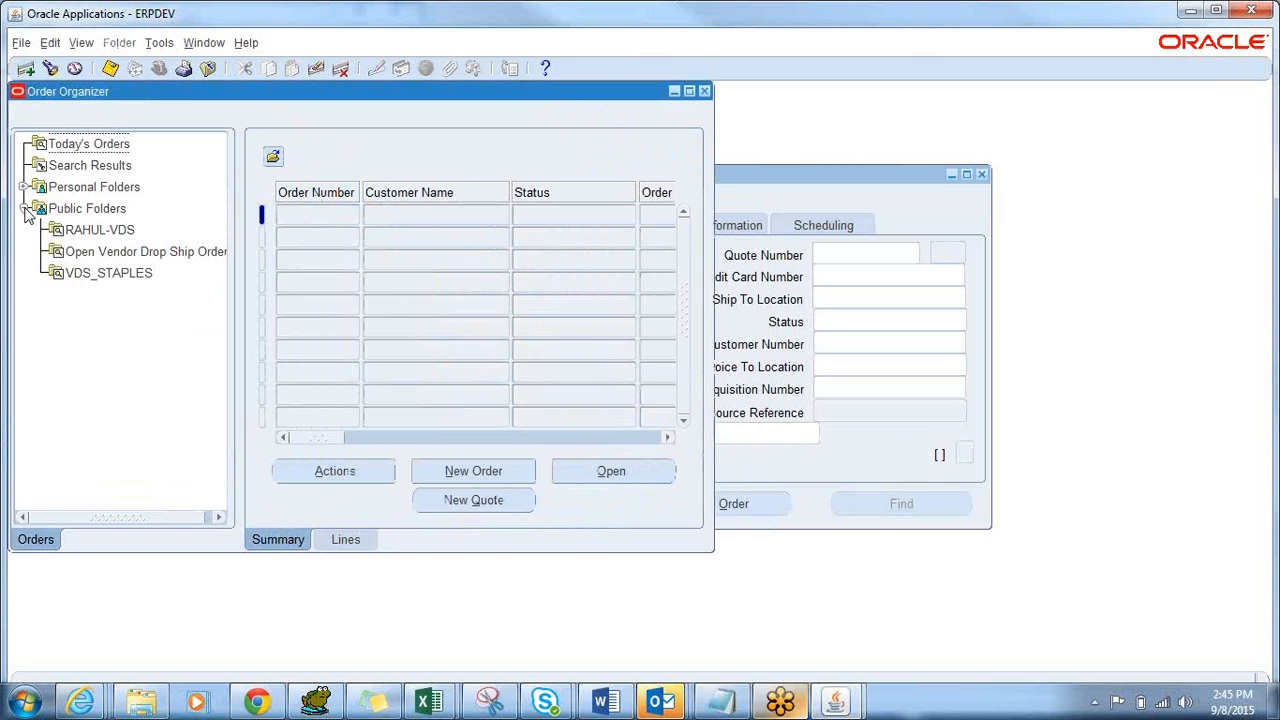
click(84, 282)
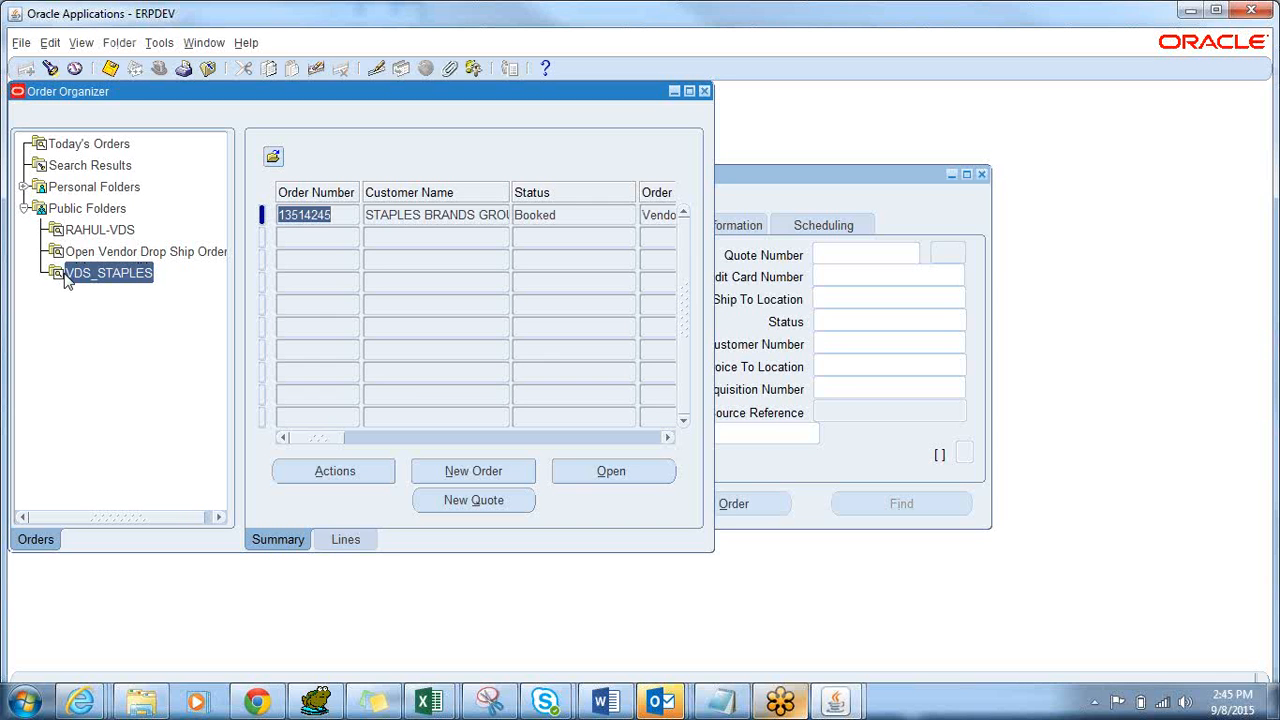
click(318, 215)
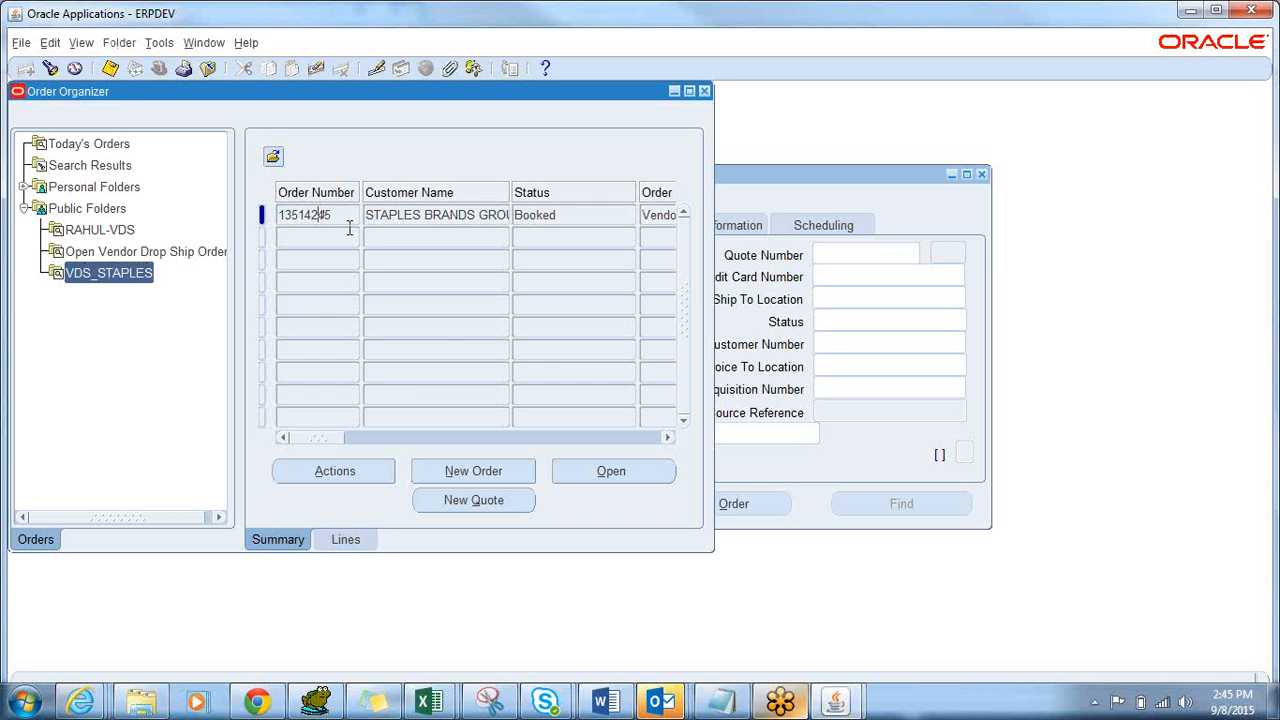
click(416, 216)
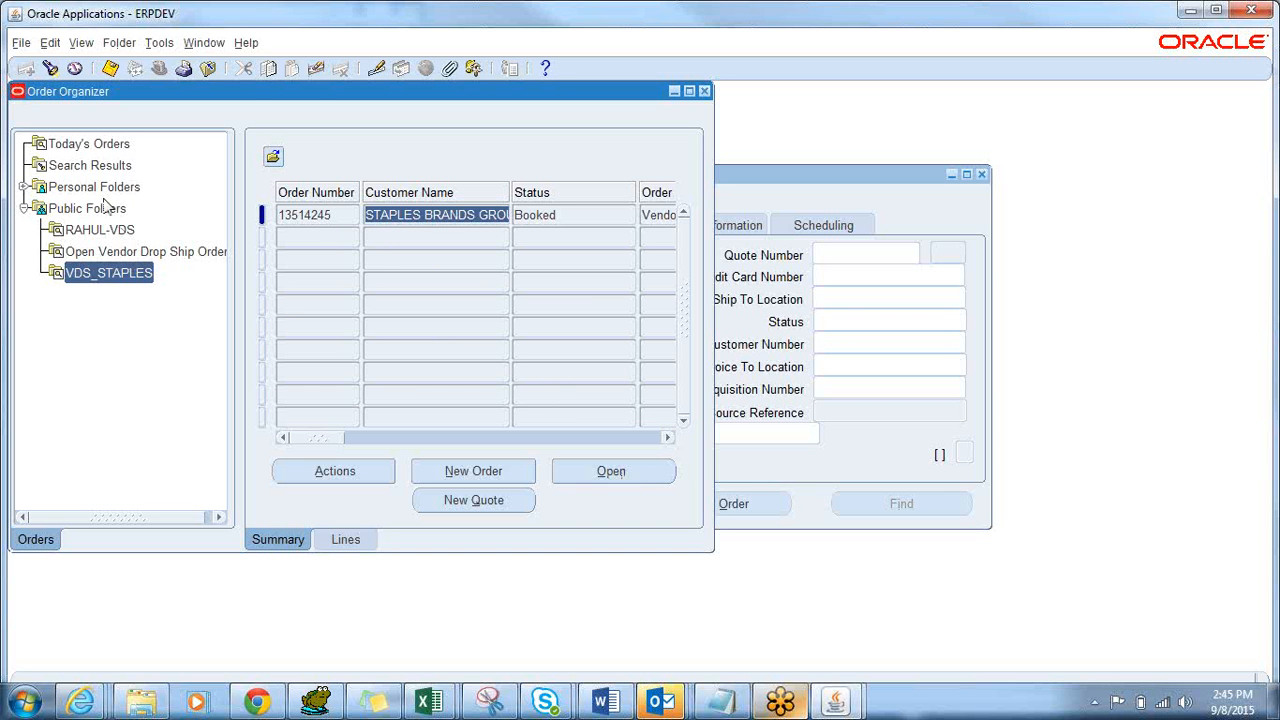
click(22, 187)
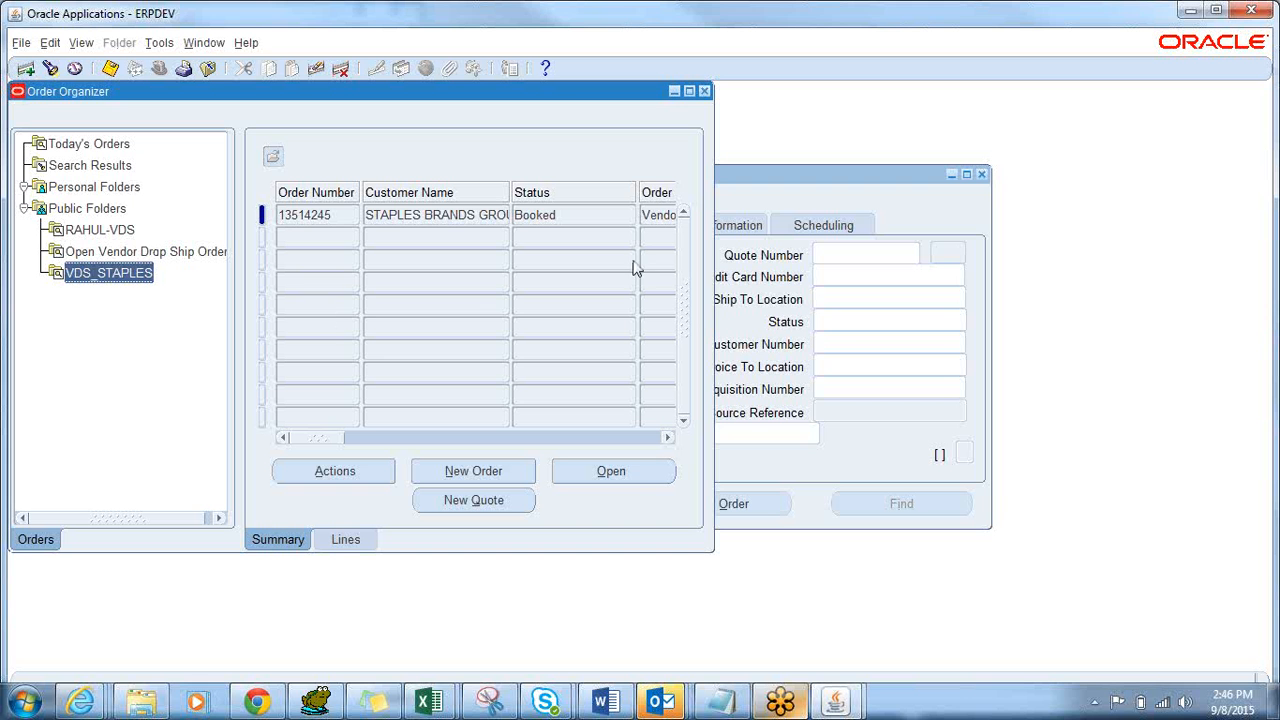
Open the booked order's Line Items shipping details and the Subinventory heading's Change Prompt.
click(314, 212)
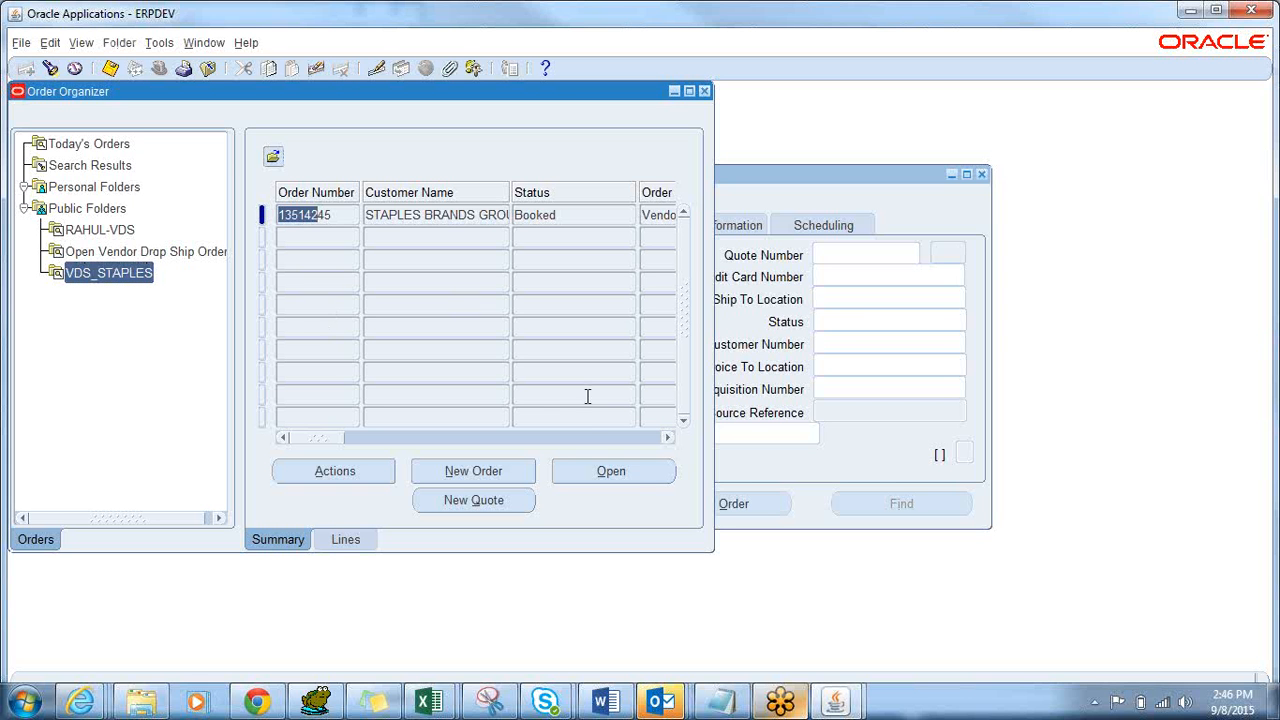
click(637, 483)
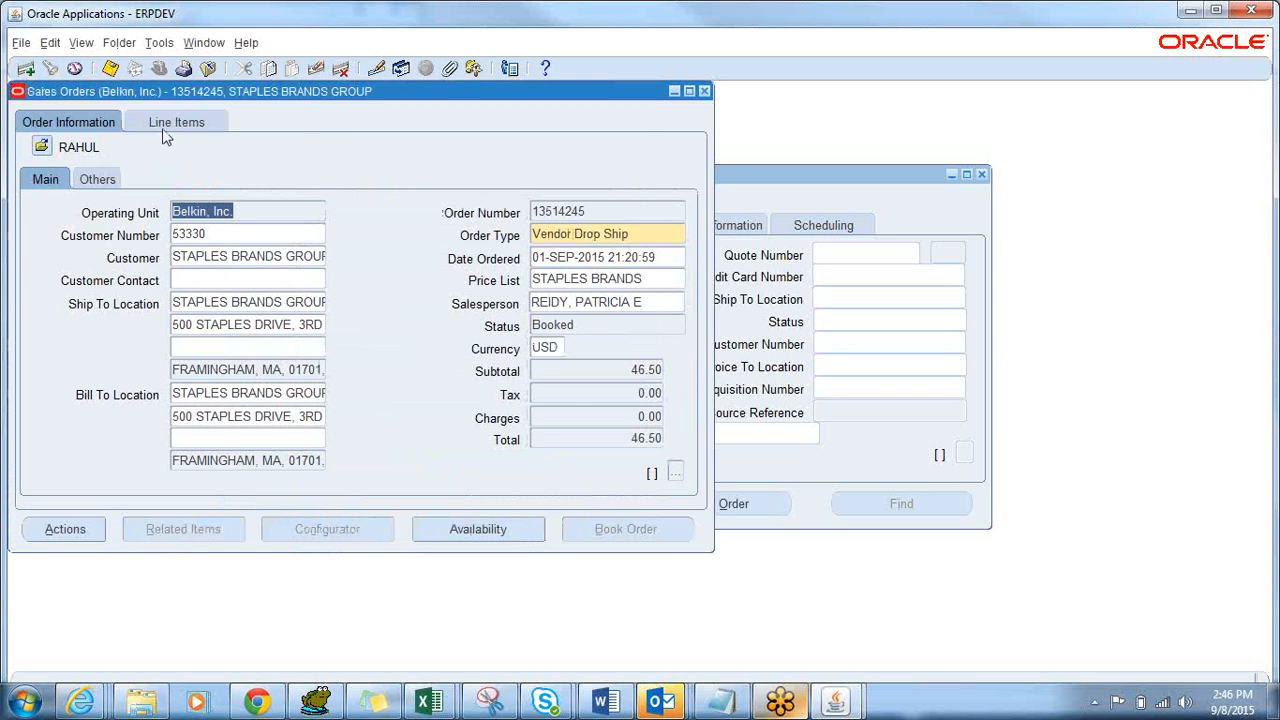
click(166, 122)
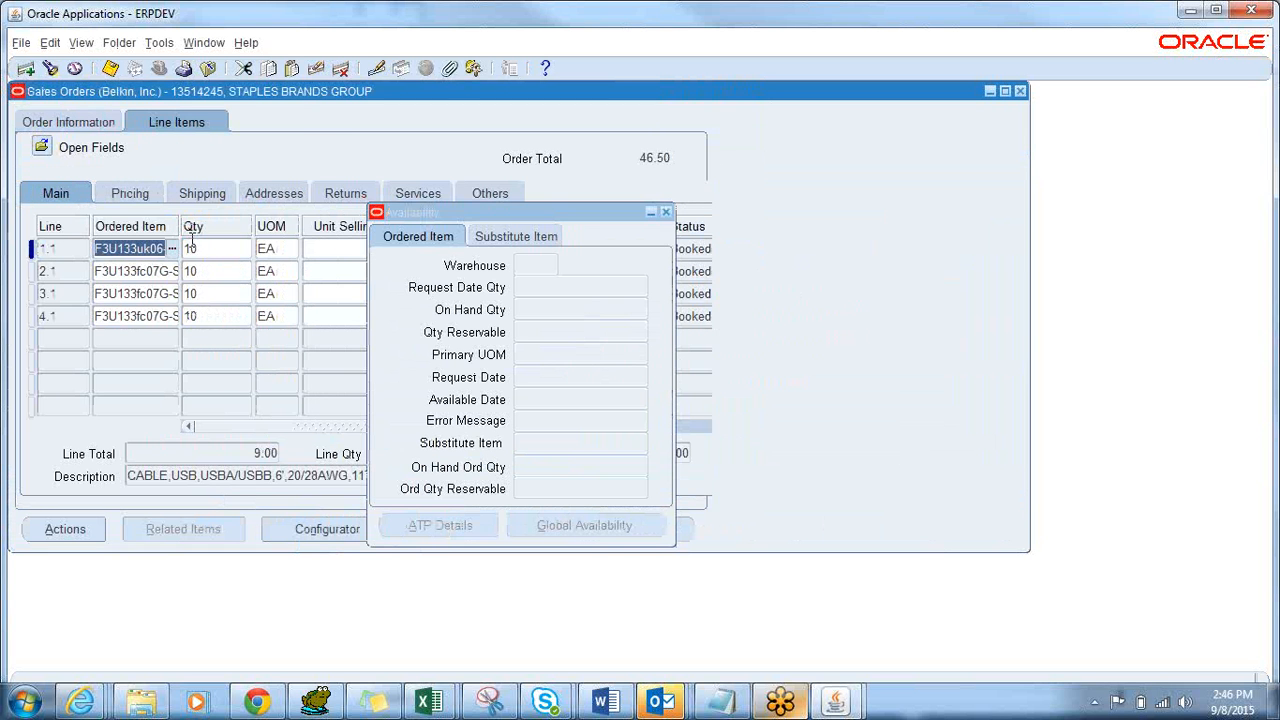
click(667, 213)
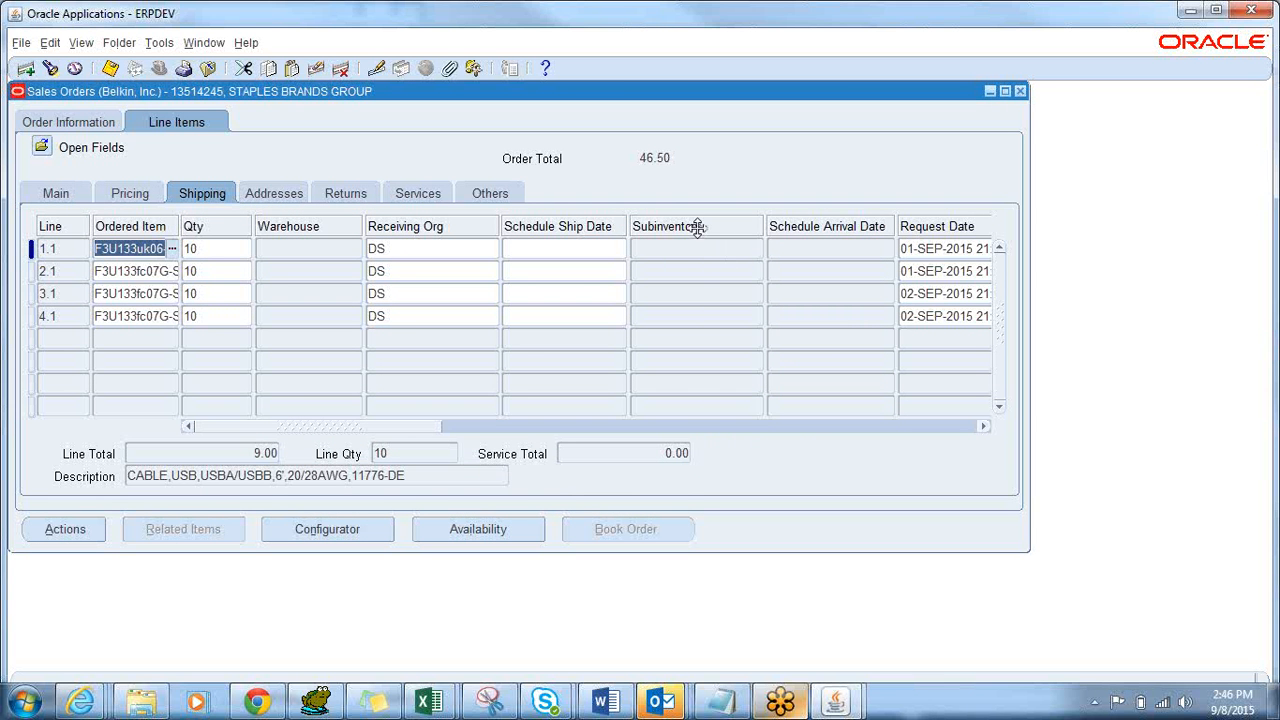
click(459, 248)
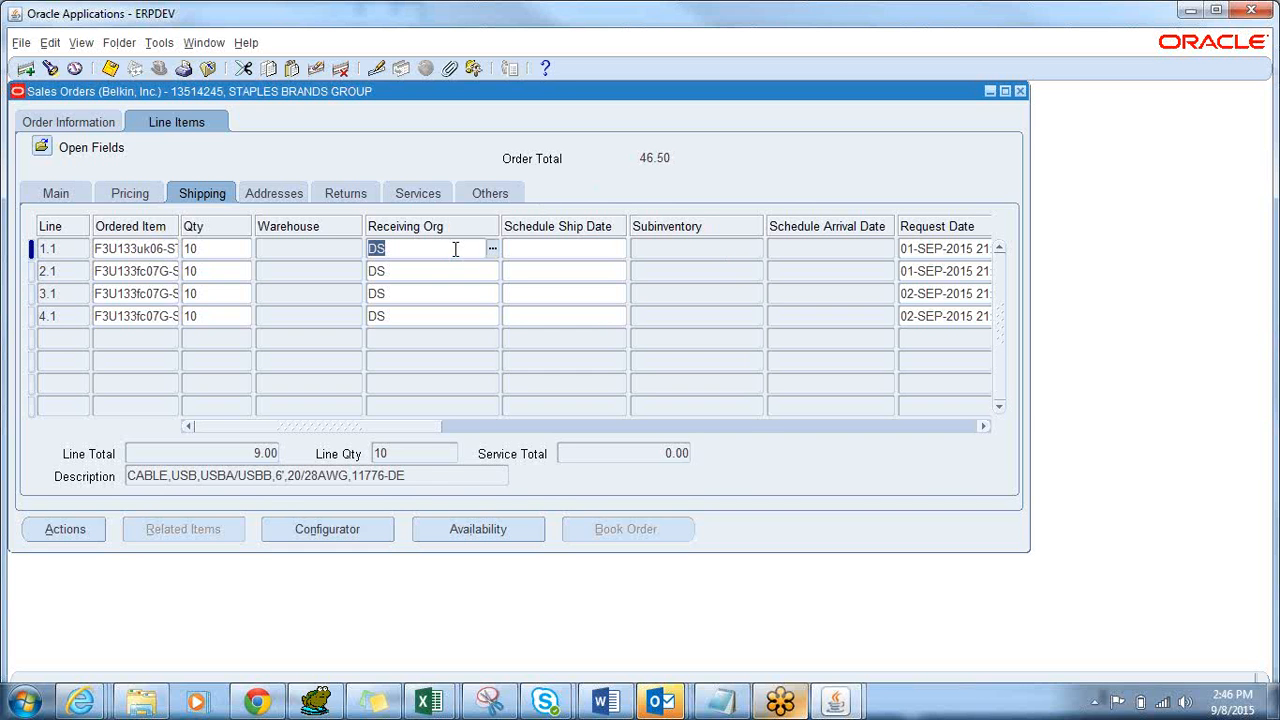
double_click(672, 226)
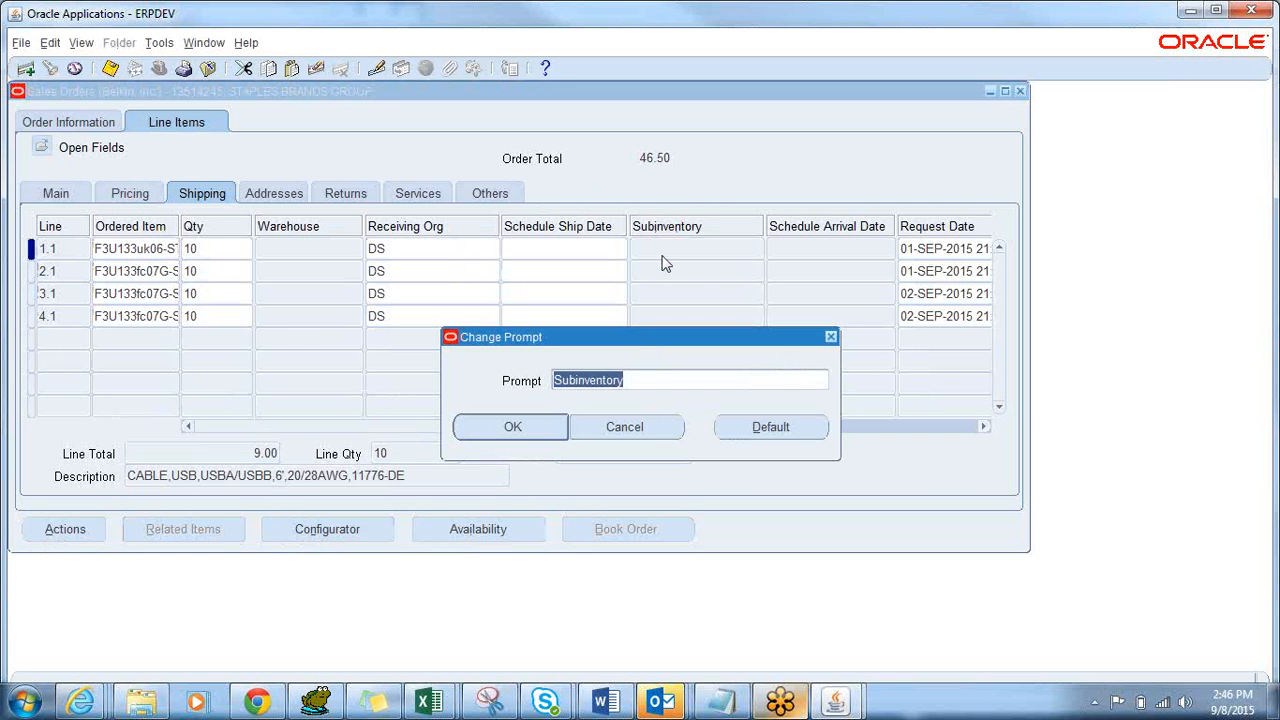
Cancel the Change Prompt and hide the Subinventory column via Folder > Hide Field.
click(638, 432)
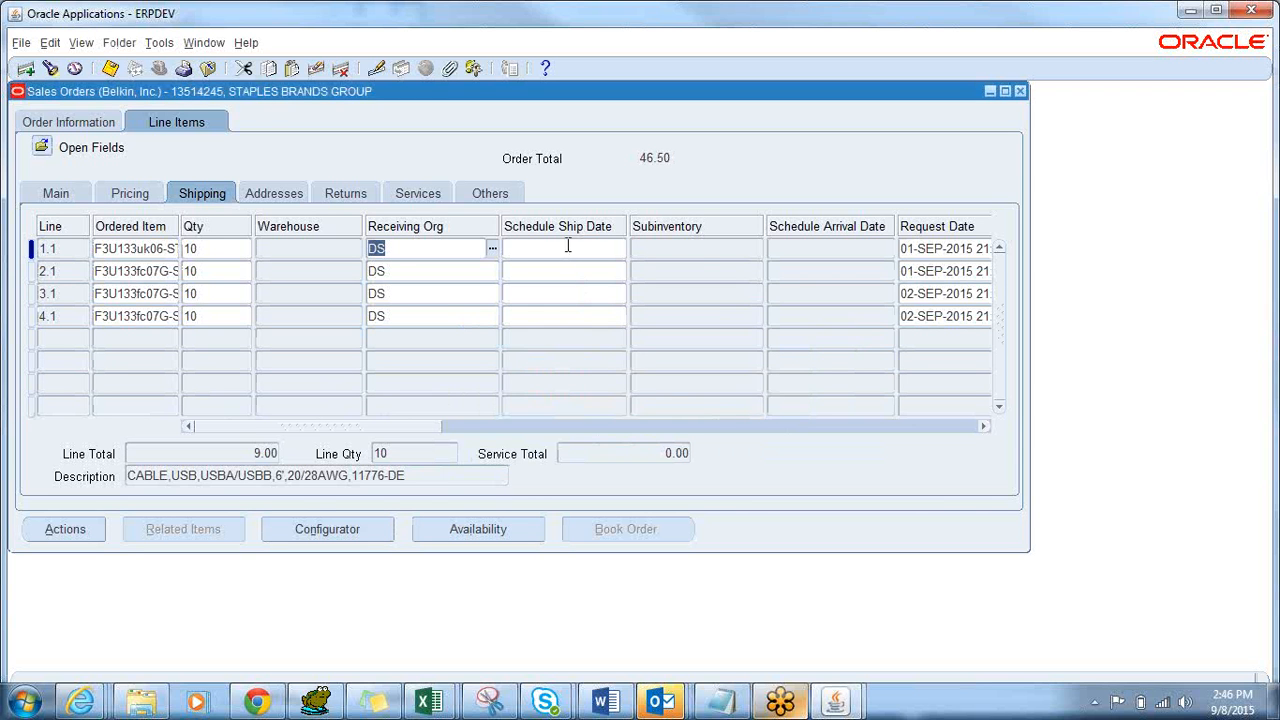
click(703, 253)
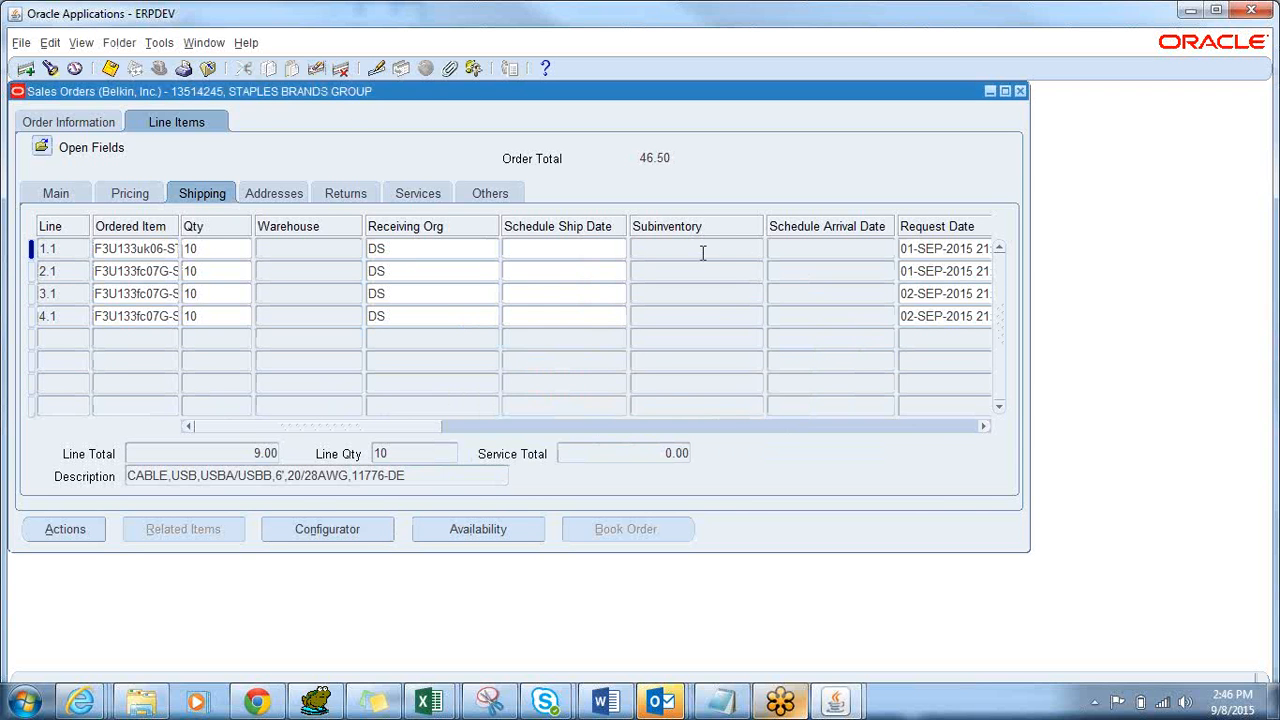
click(113, 43)
click(133, 184)
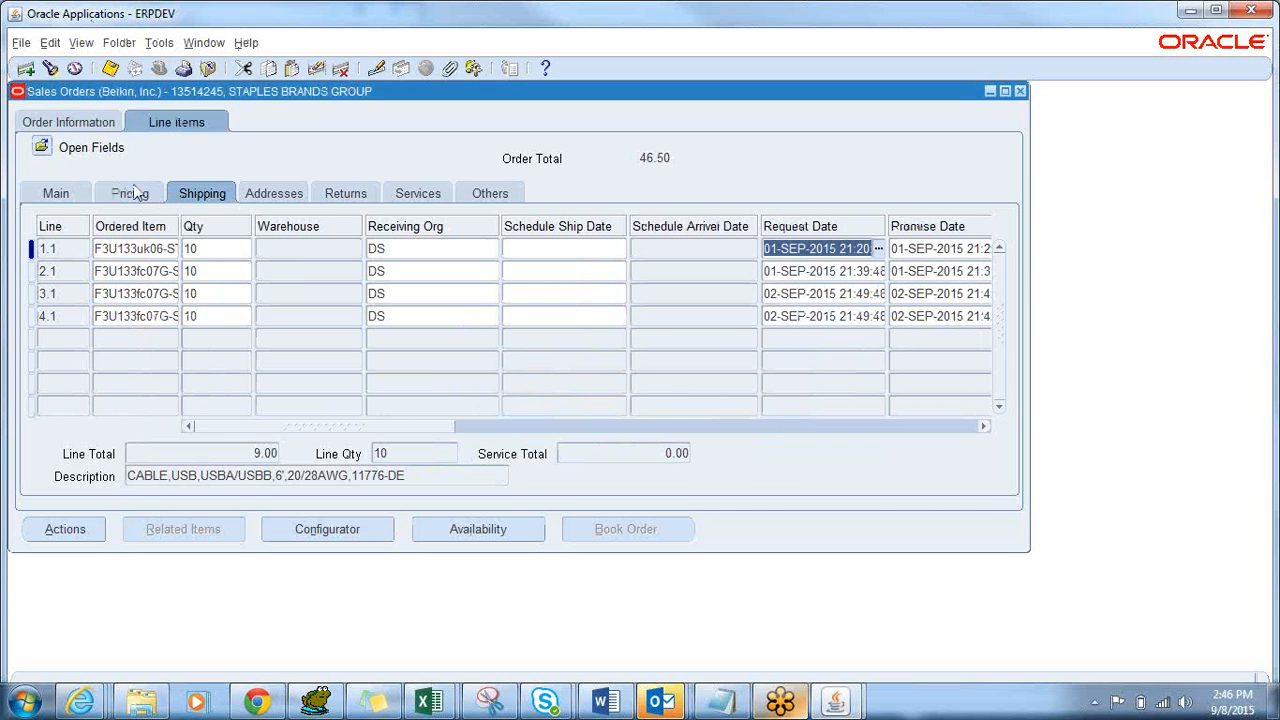
click(664, 252)
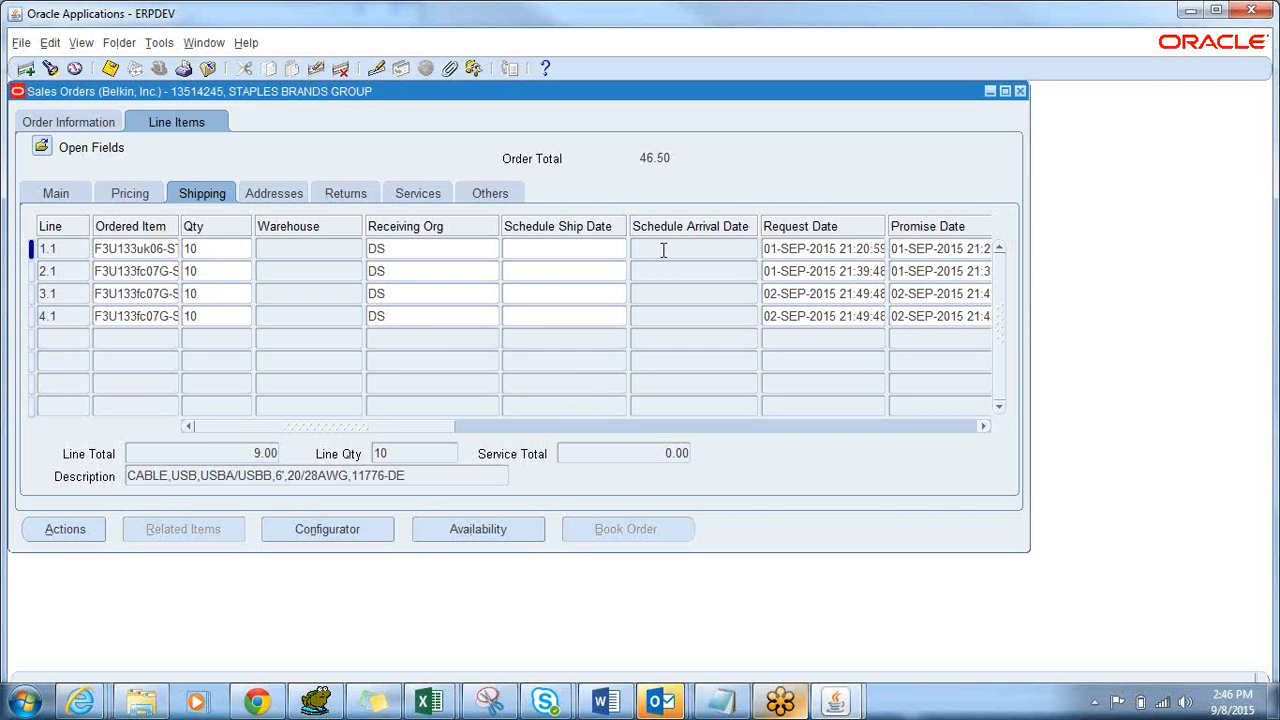
click(536, 248)
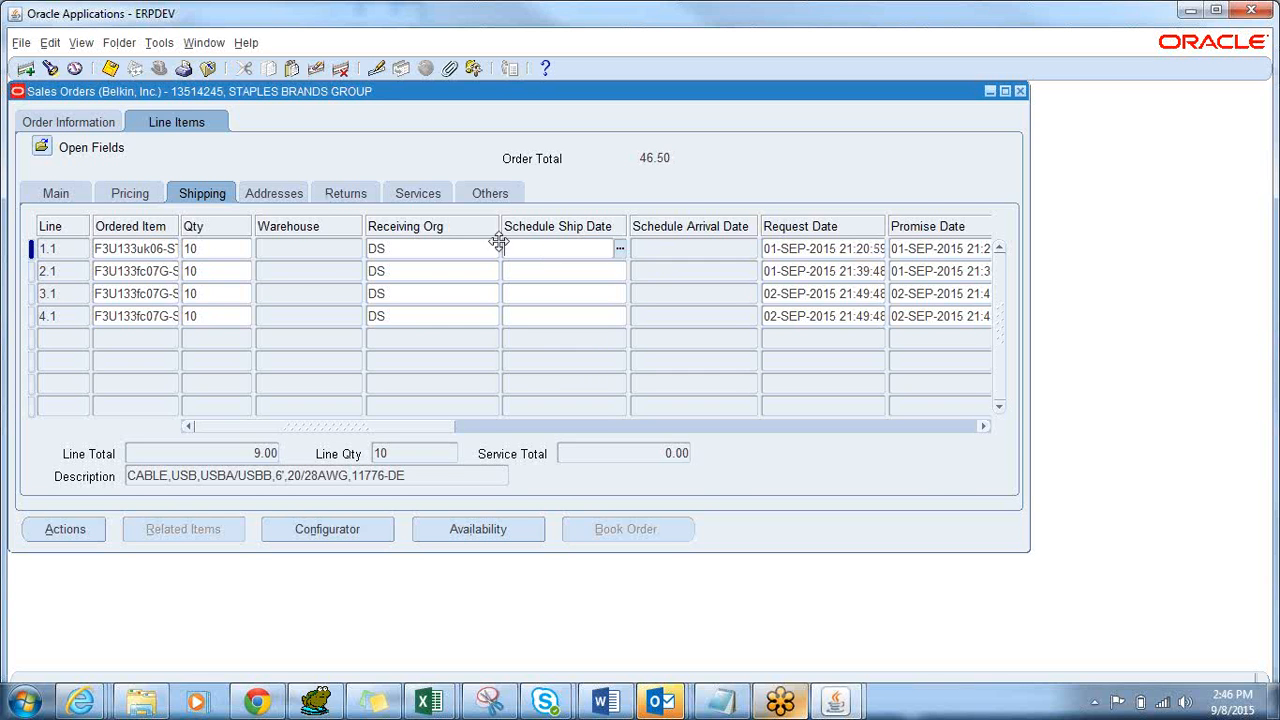
Show the hidden Subinventory column in the shipping grid.
click(119, 43)
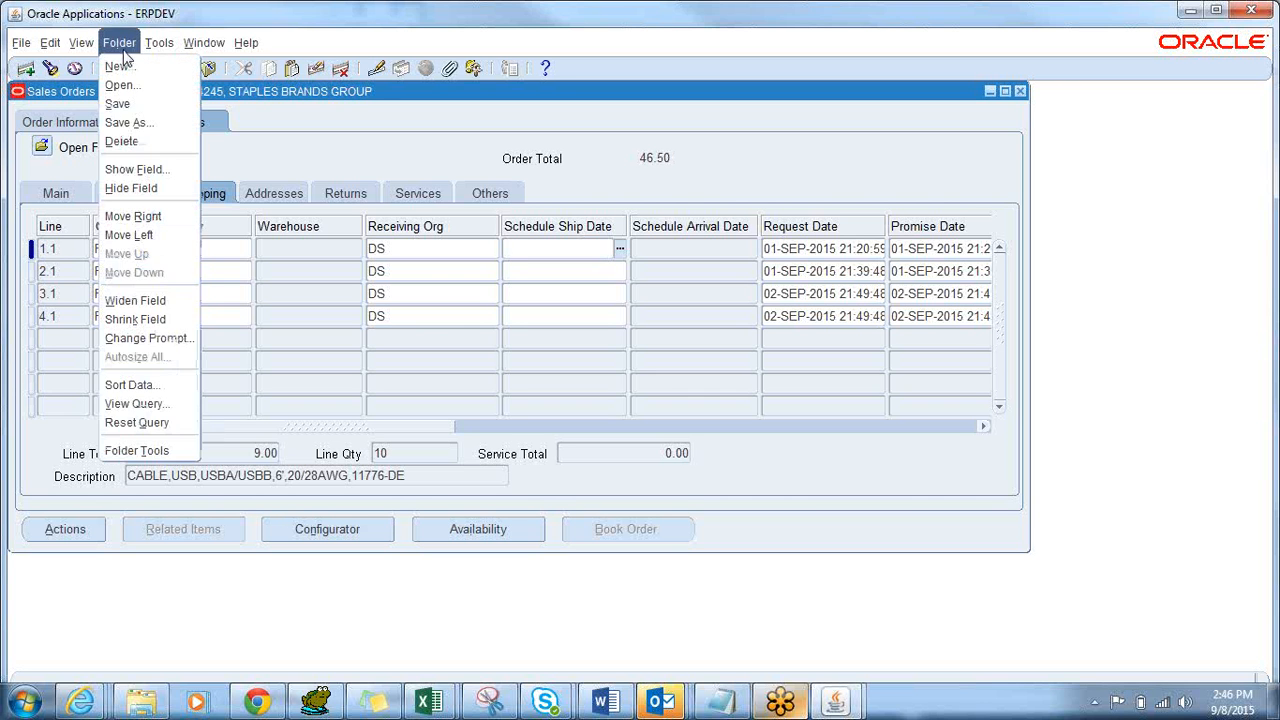
click(144, 176)
text(subinventory)
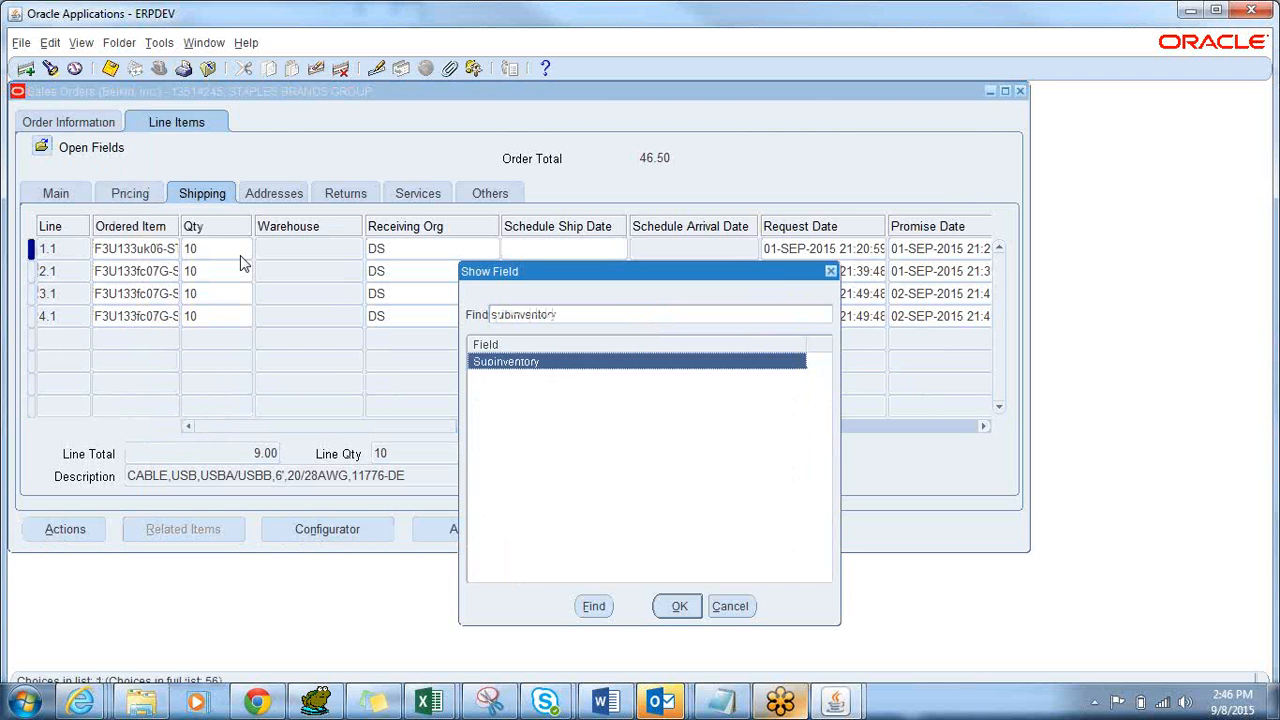
key(Return)
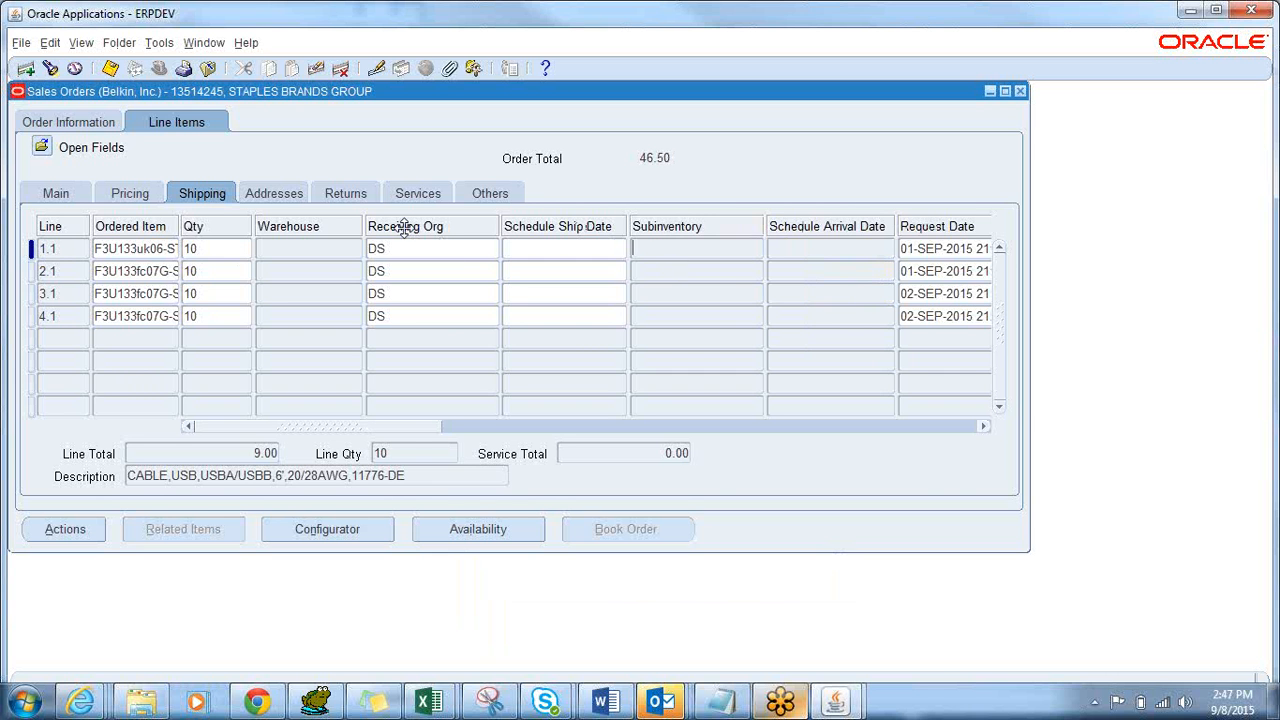
Move the Shipping Method column left so it sits directly after Subinventory.
drag(404, 422, 329, 403)
drag(329, 428, 828, 386)
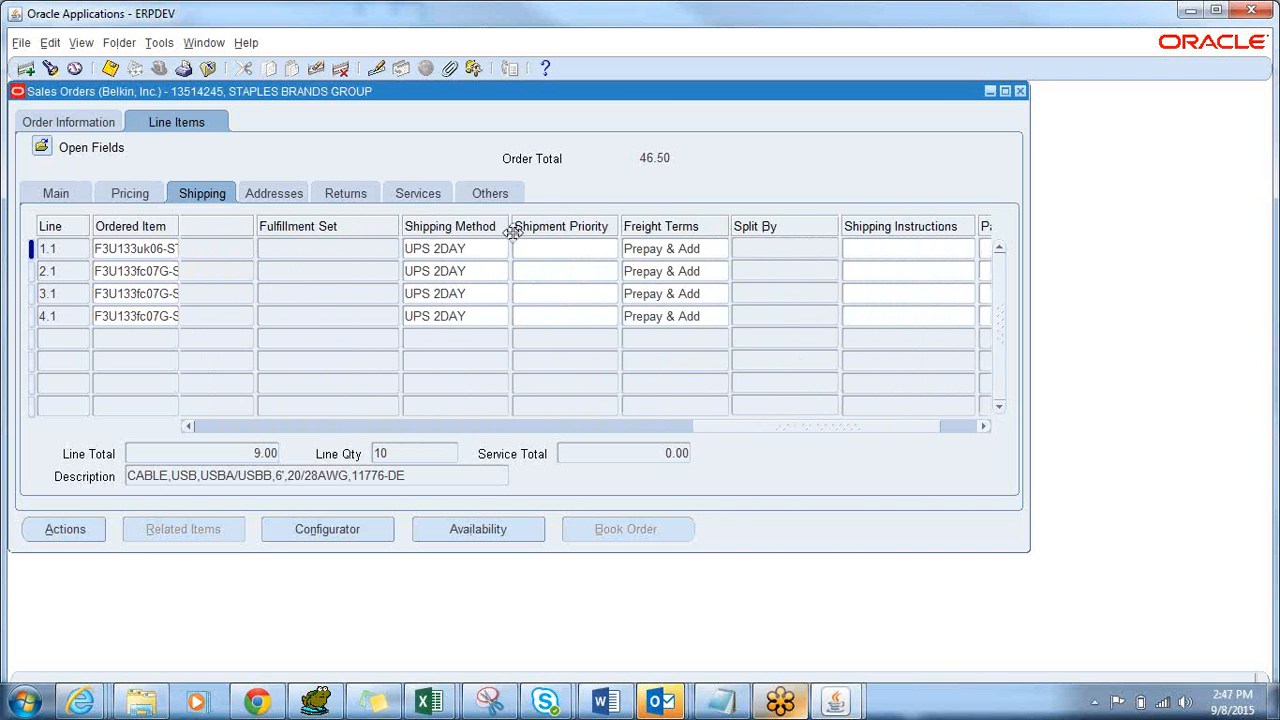
drag(467, 229, 200, 228)
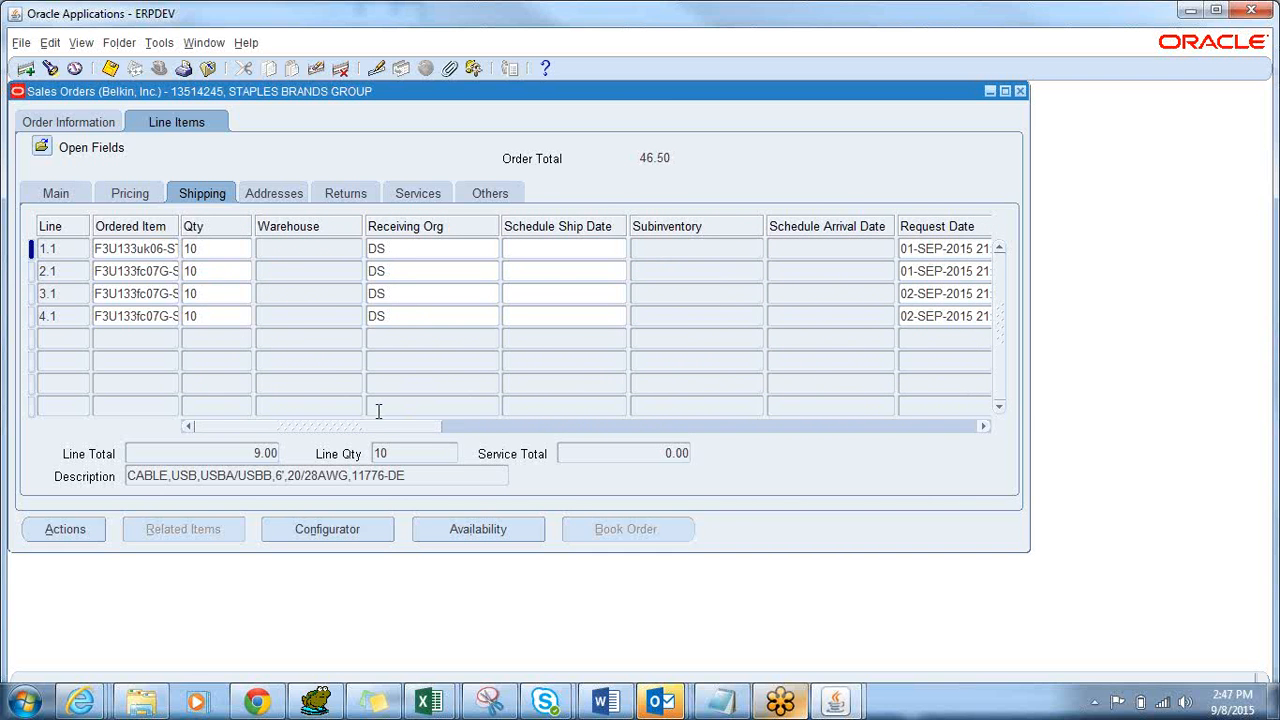
drag(357, 426, 748, 405)
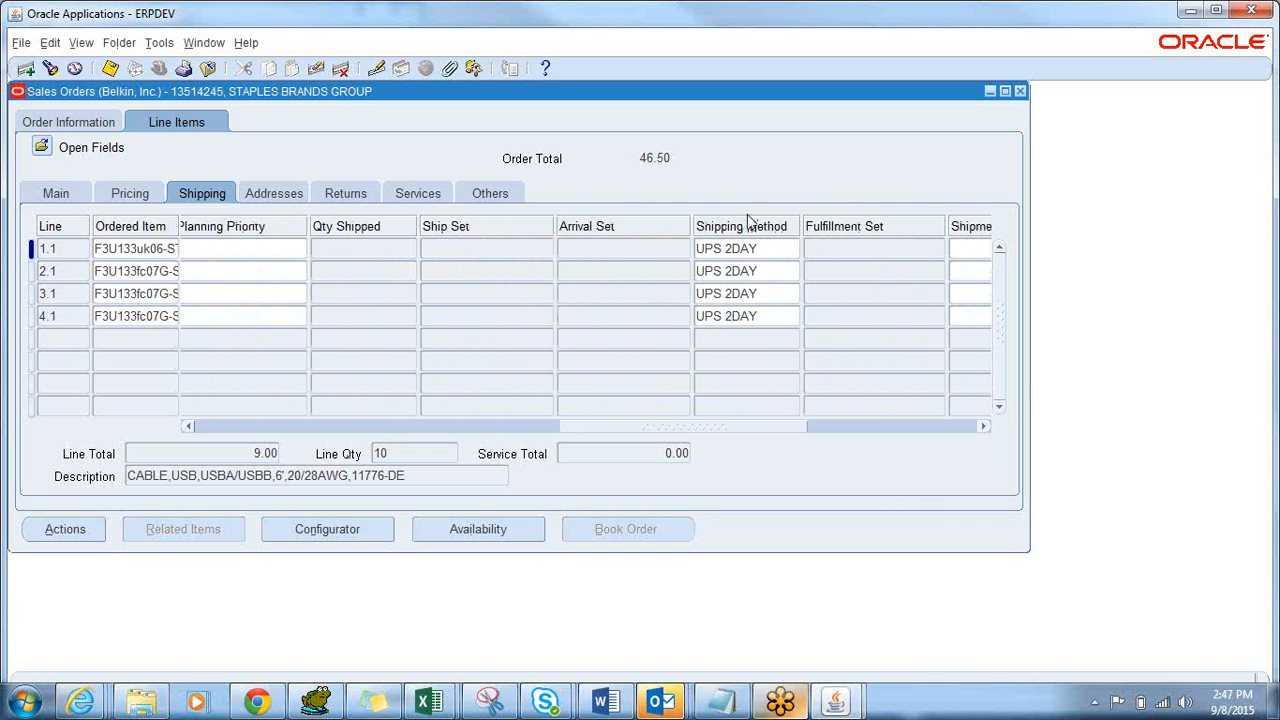
drag(748, 220, 209, 229)
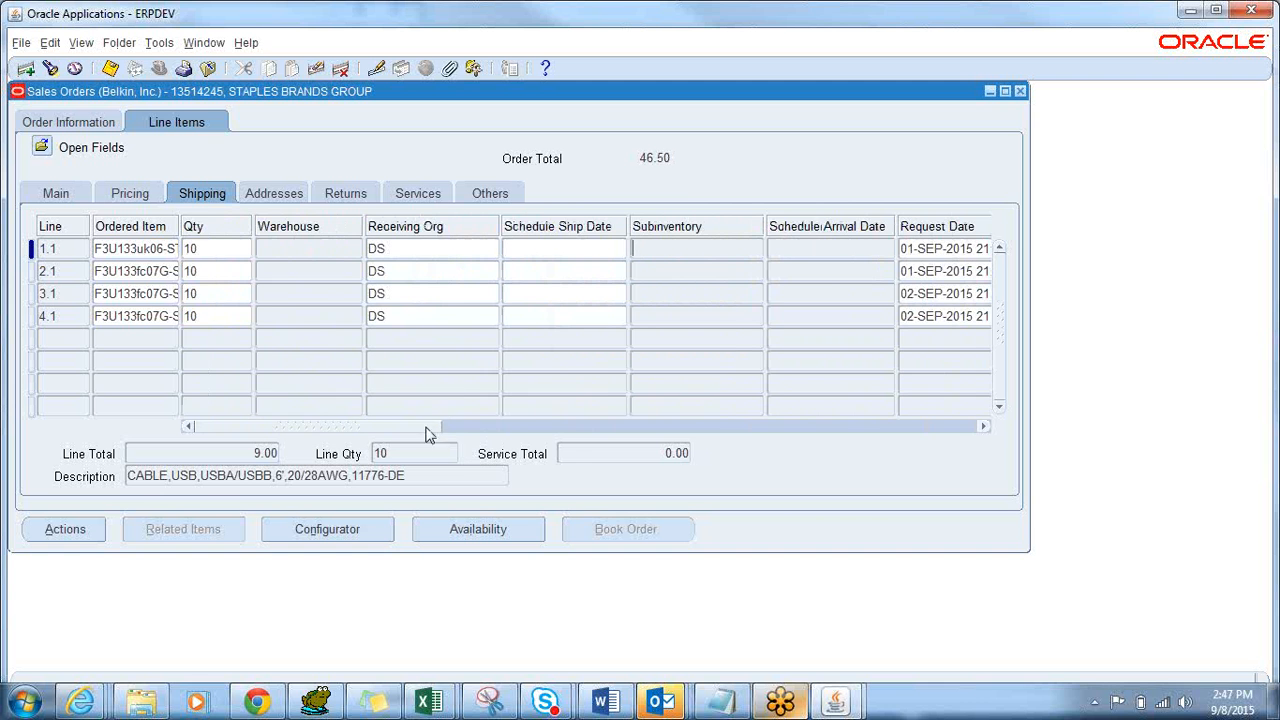
drag(426, 428, 569, 446)
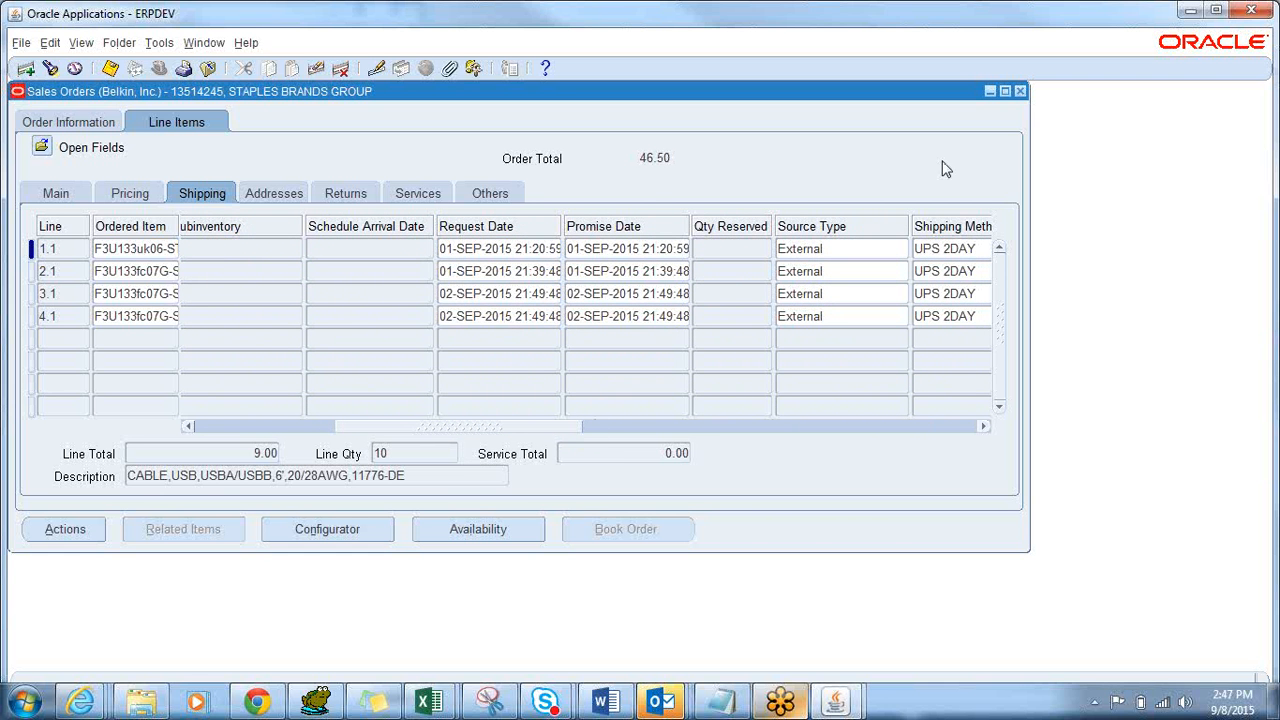
drag(975, 228, 358, 252)
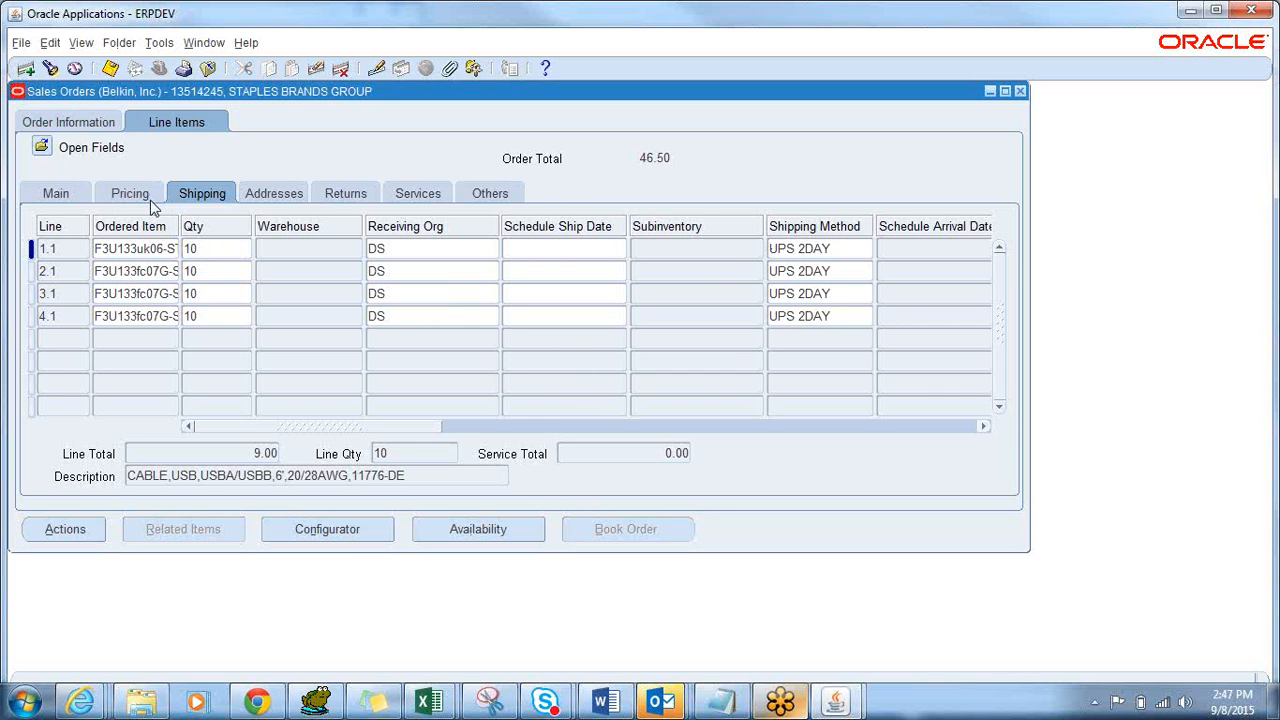
Save the line layout as folder 'Open Fields Fav' and return to the order header information.
click(120, 43)
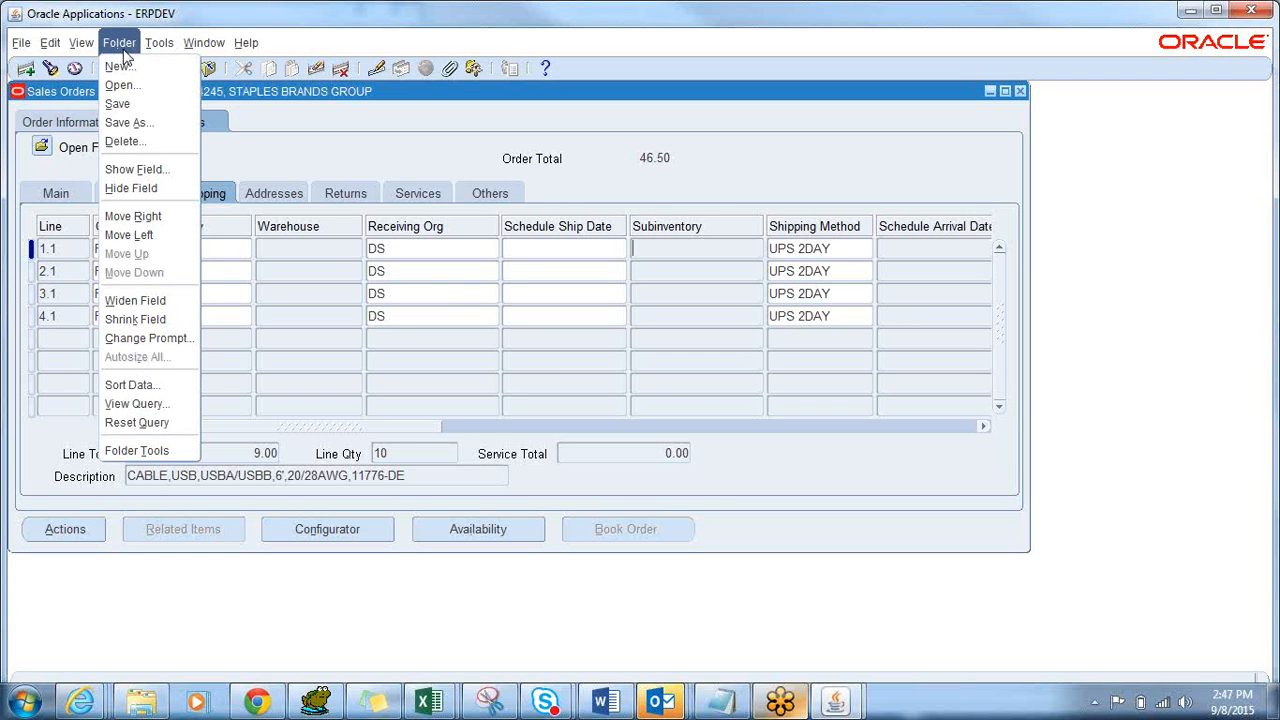
click(143, 124)
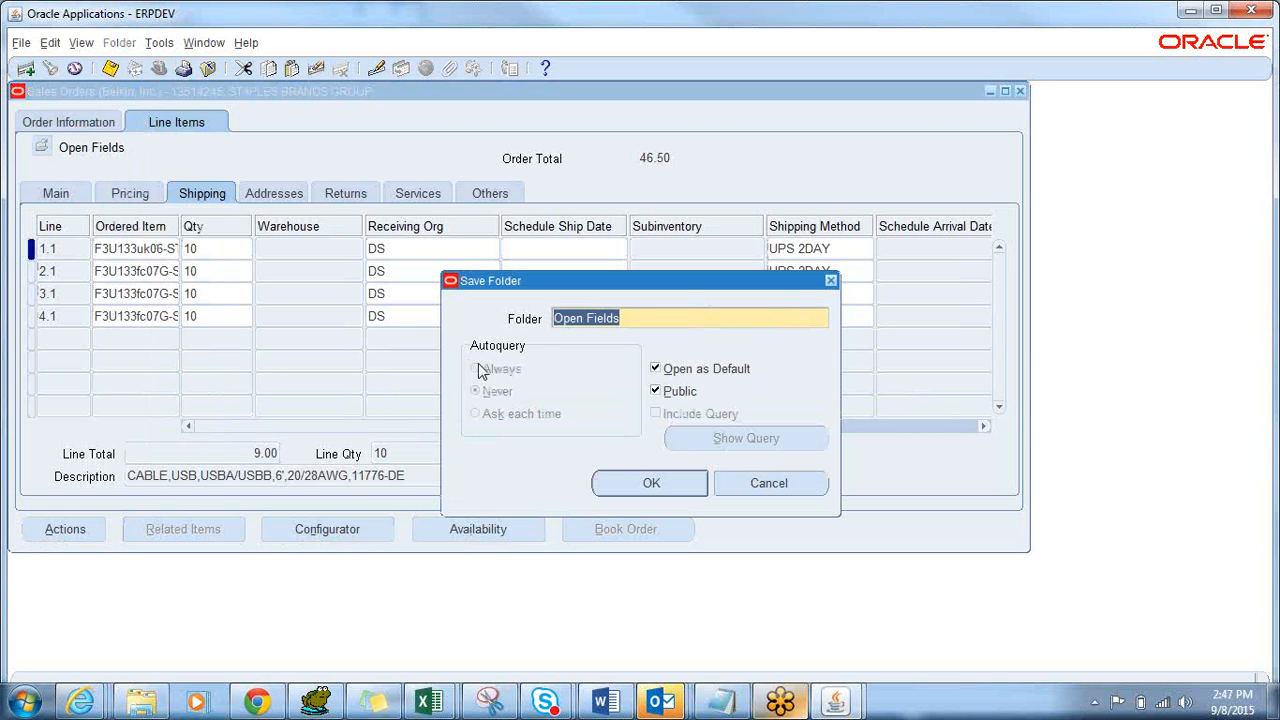
key(End)
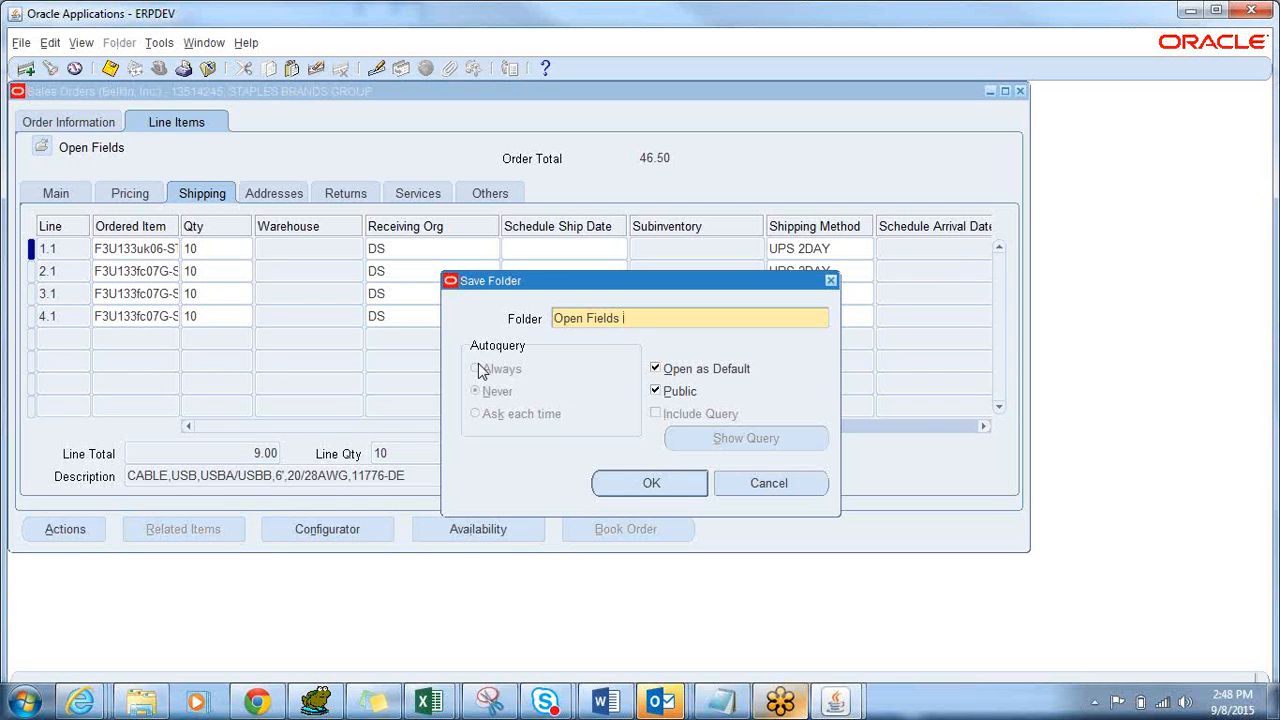
text(Favour)
key(BackSpace)
key(BackSpace)
key(BackSpace)
click(651, 490)
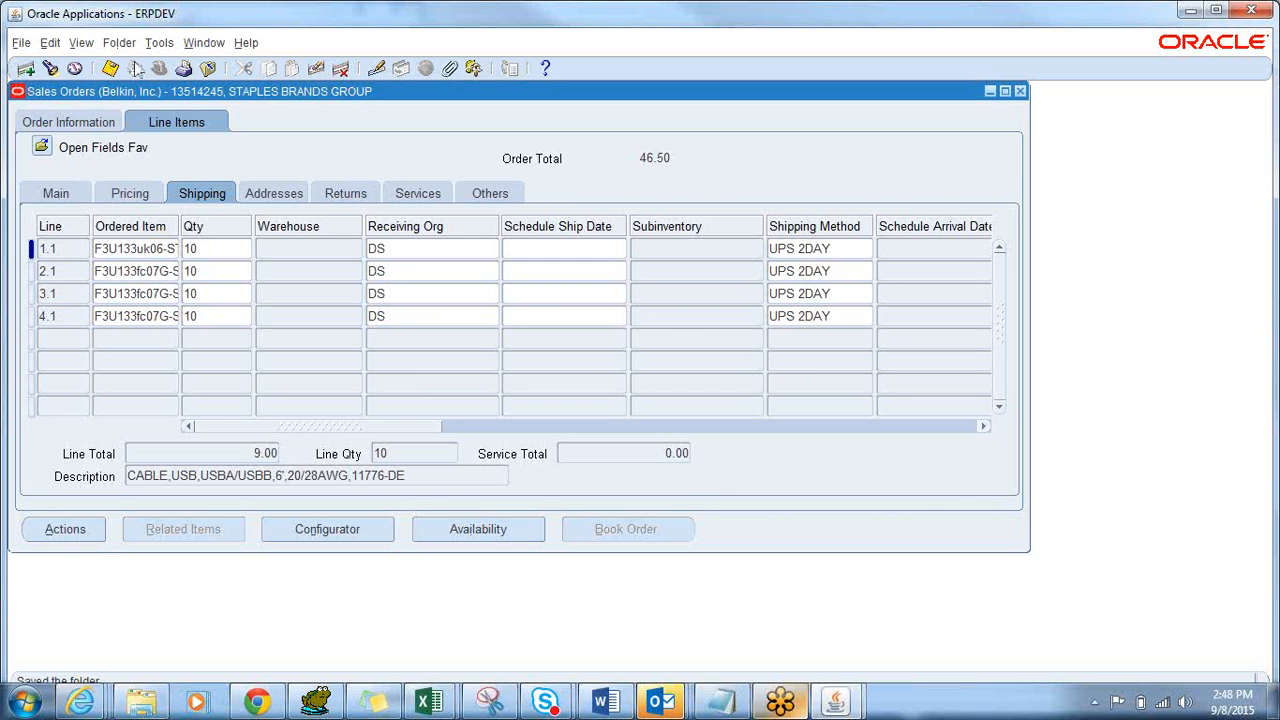
click(97, 125)
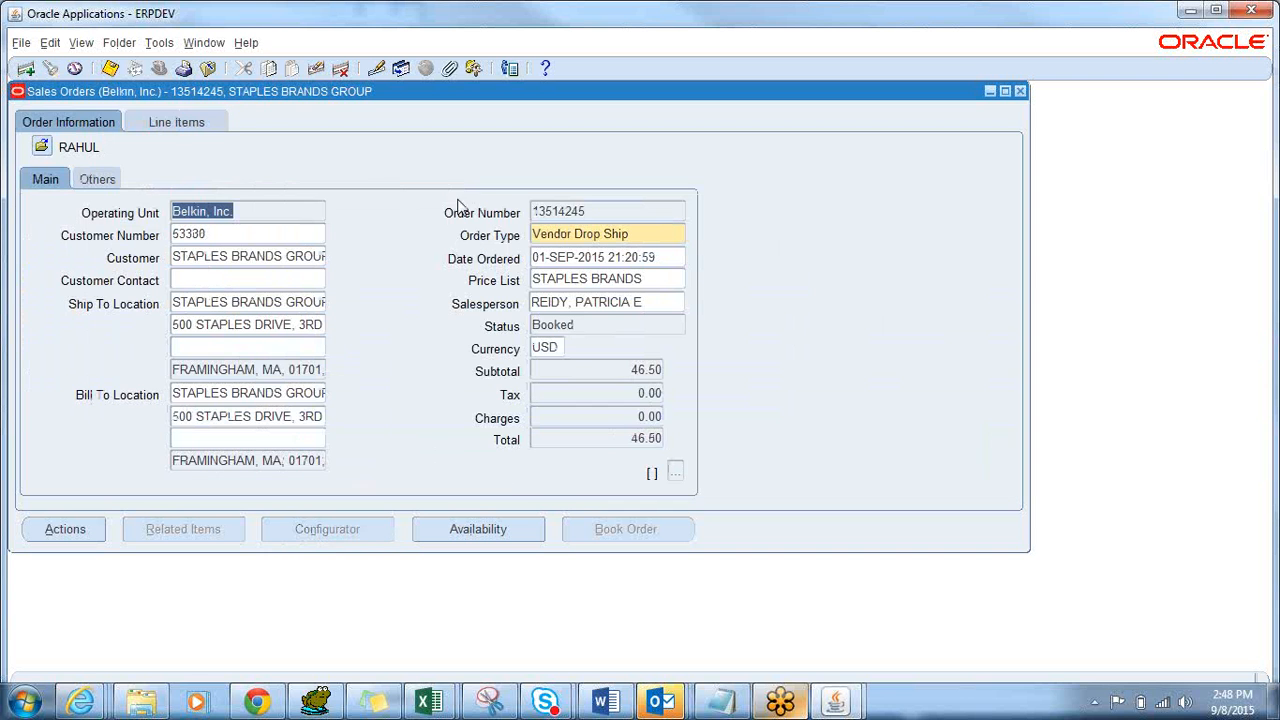
Close the order, then reopen order 13514245 through the Order Organizer.
click(585, 210)
key(ctrl+c)
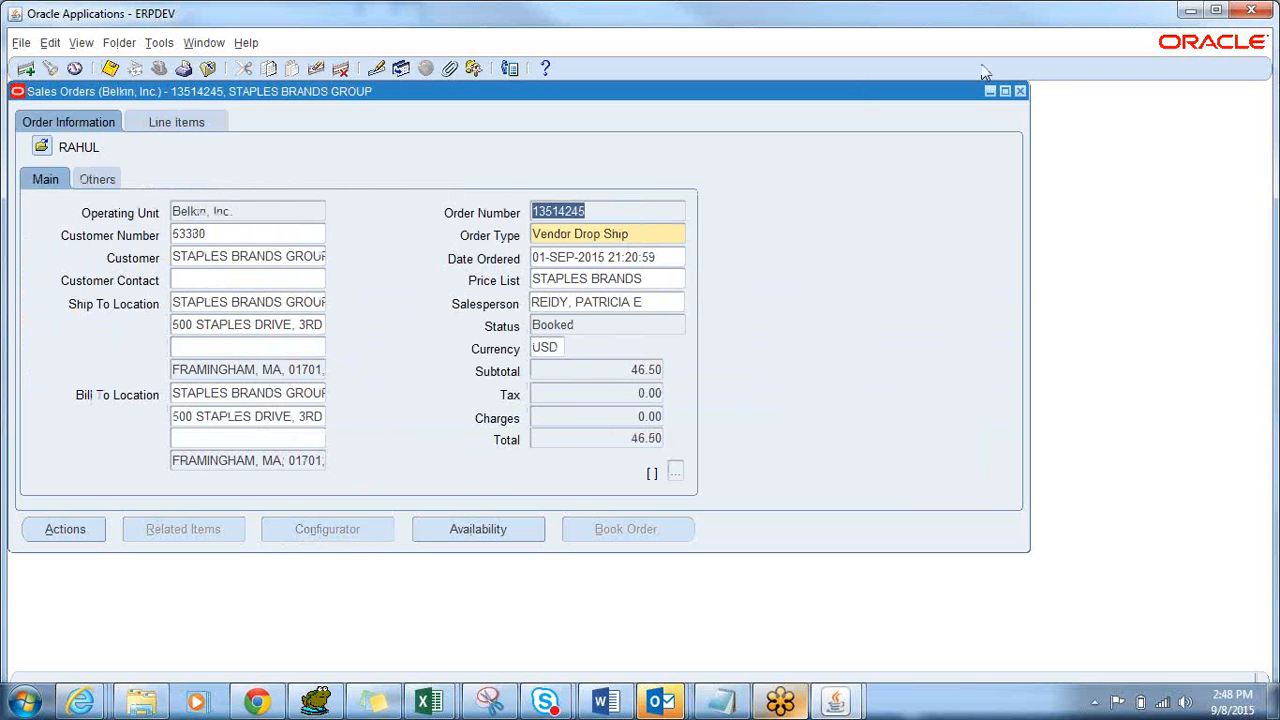
click(1021, 91)
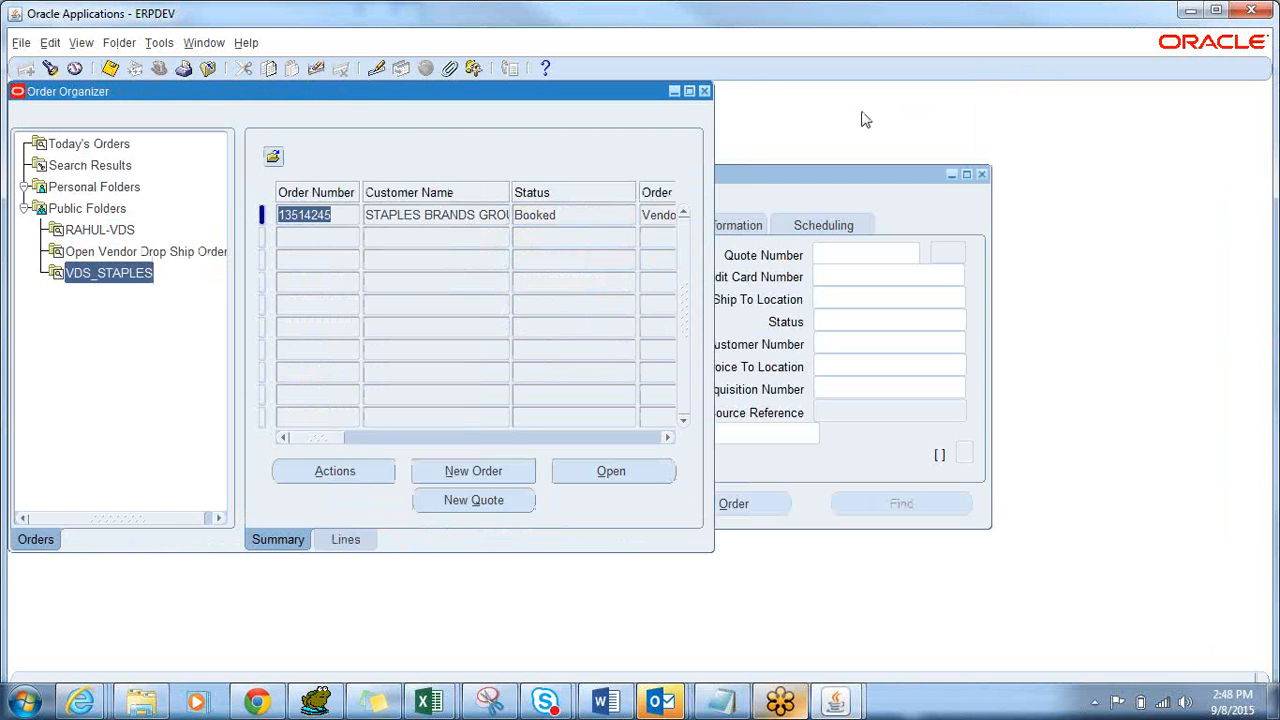
click(706, 91)
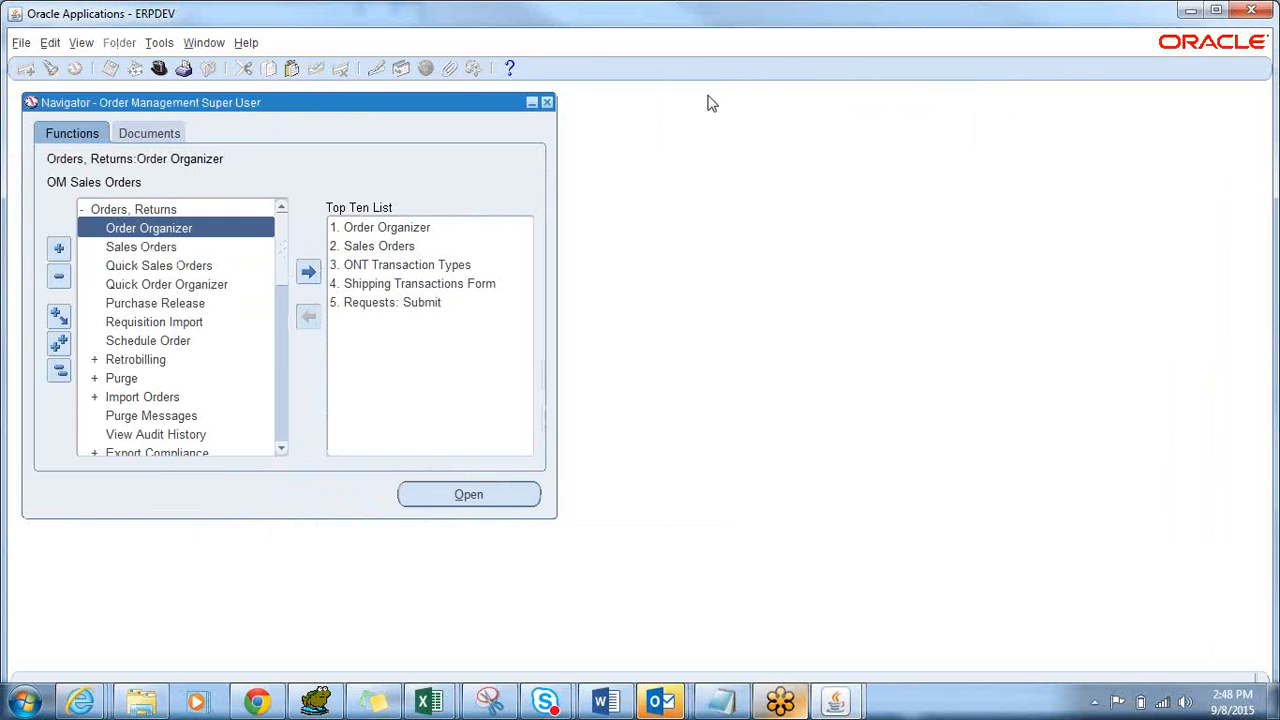
double_click(180, 230)
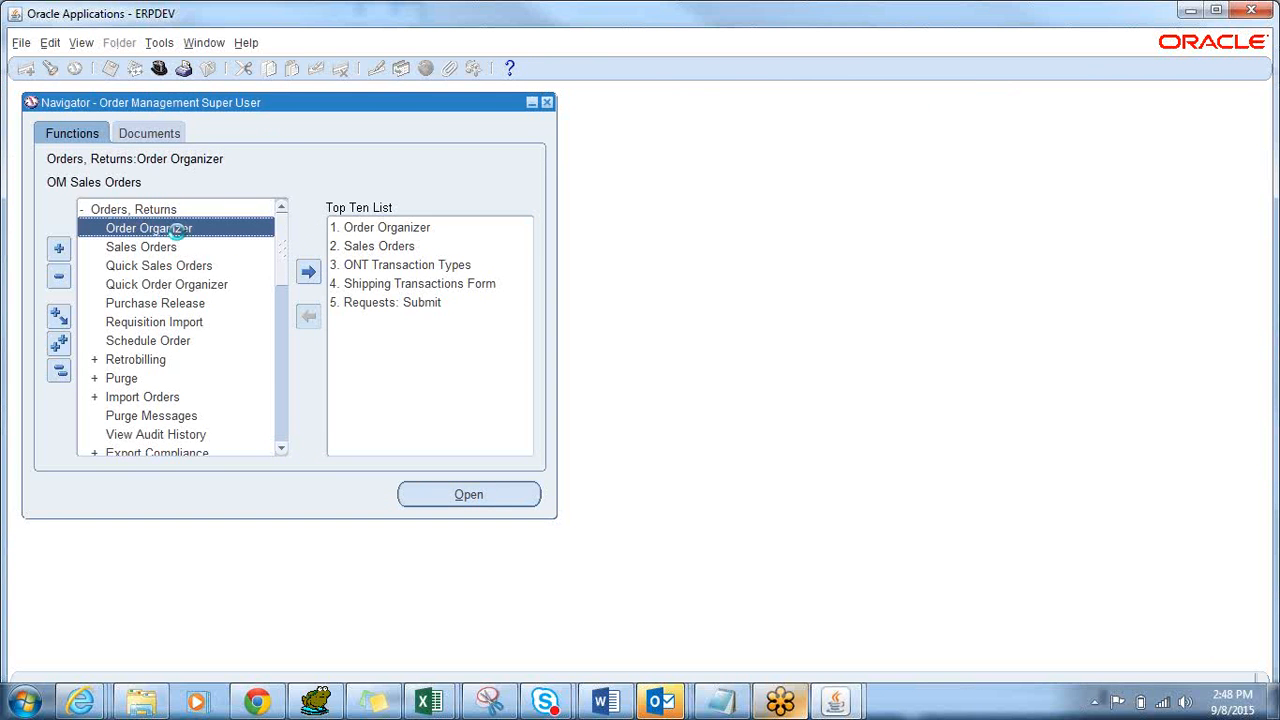
key(ctrl+v)
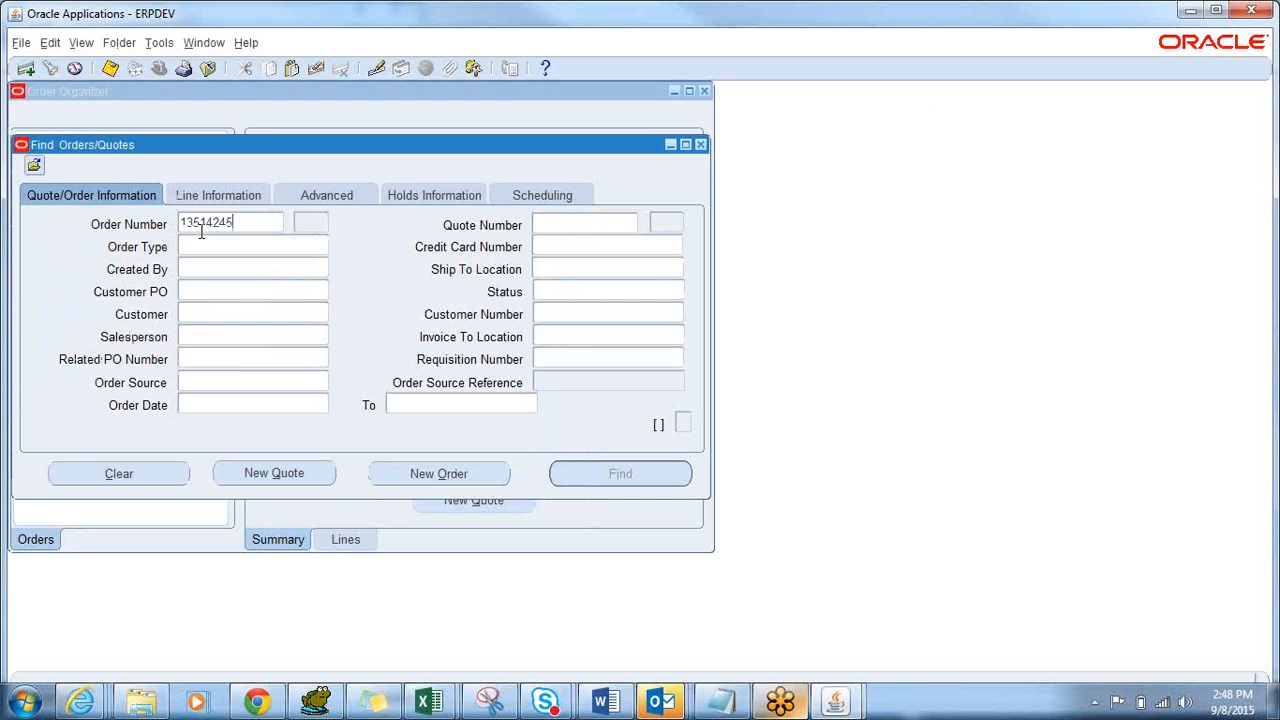
key(Tab)
click(673, 480)
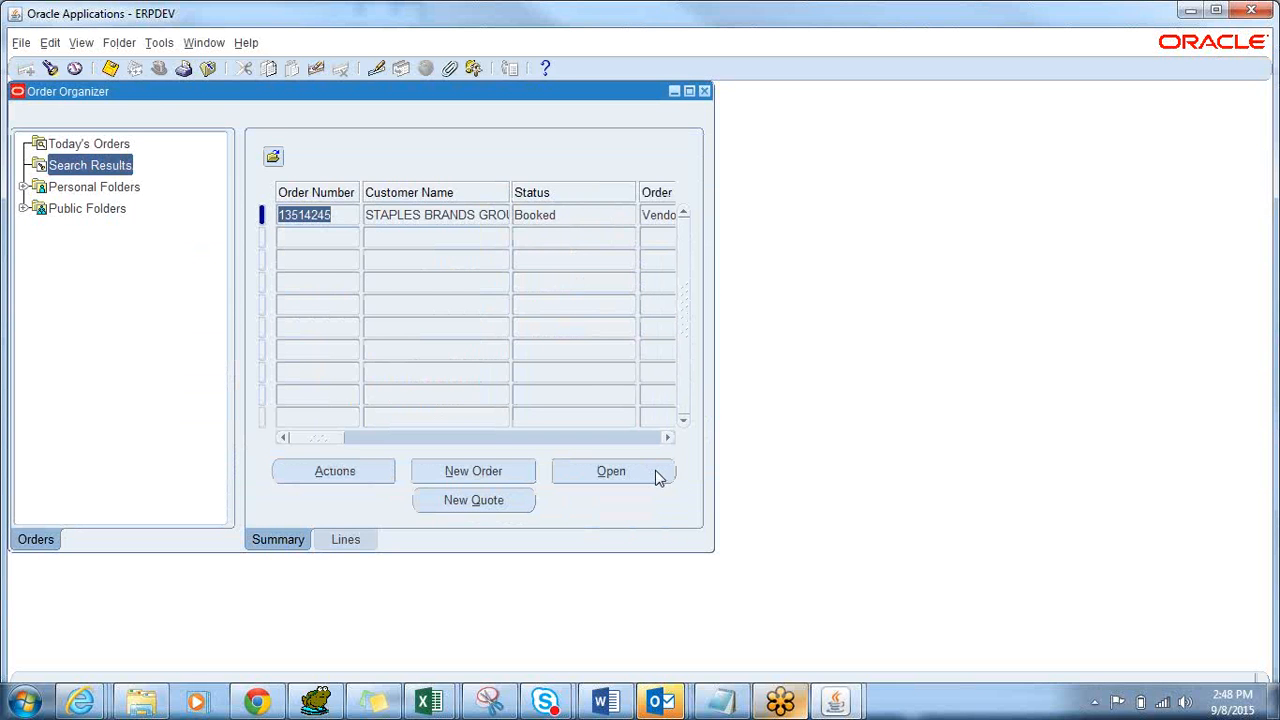
click(656, 473)
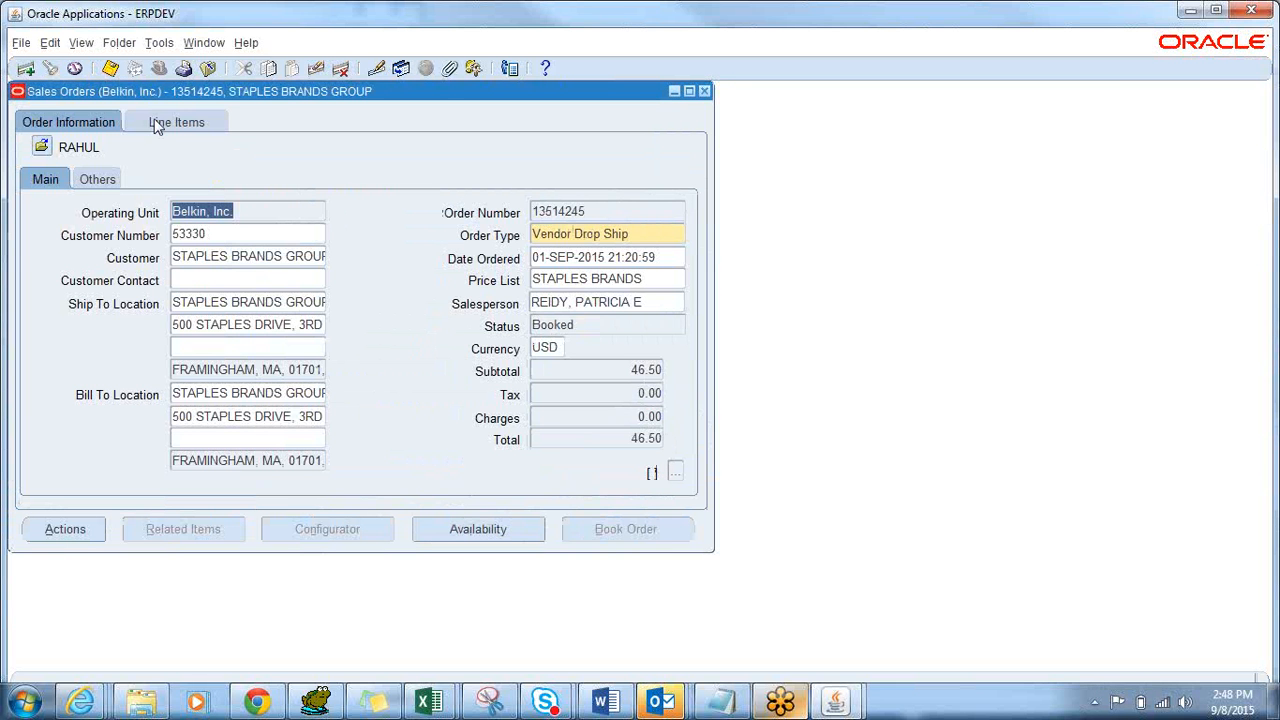
Review the four lines' Shipping details: receiving org DS, UPS 2DAY.
click(160, 124)
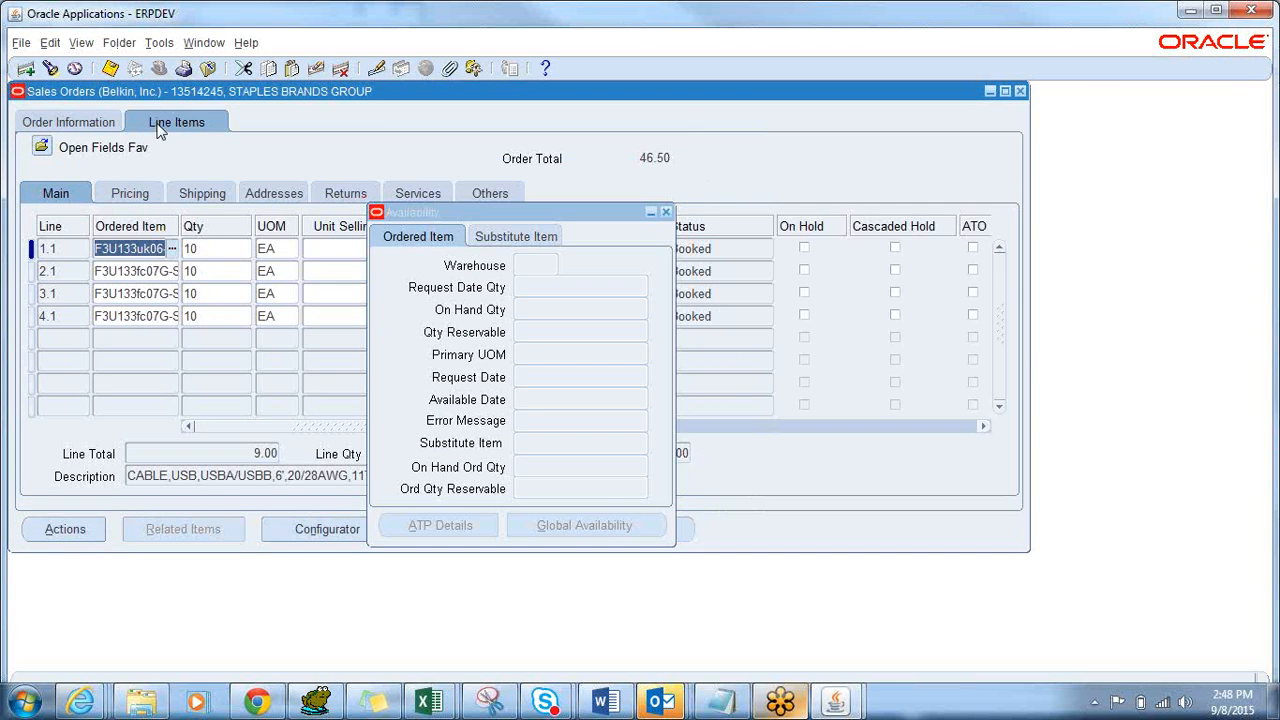
click(662, 211)
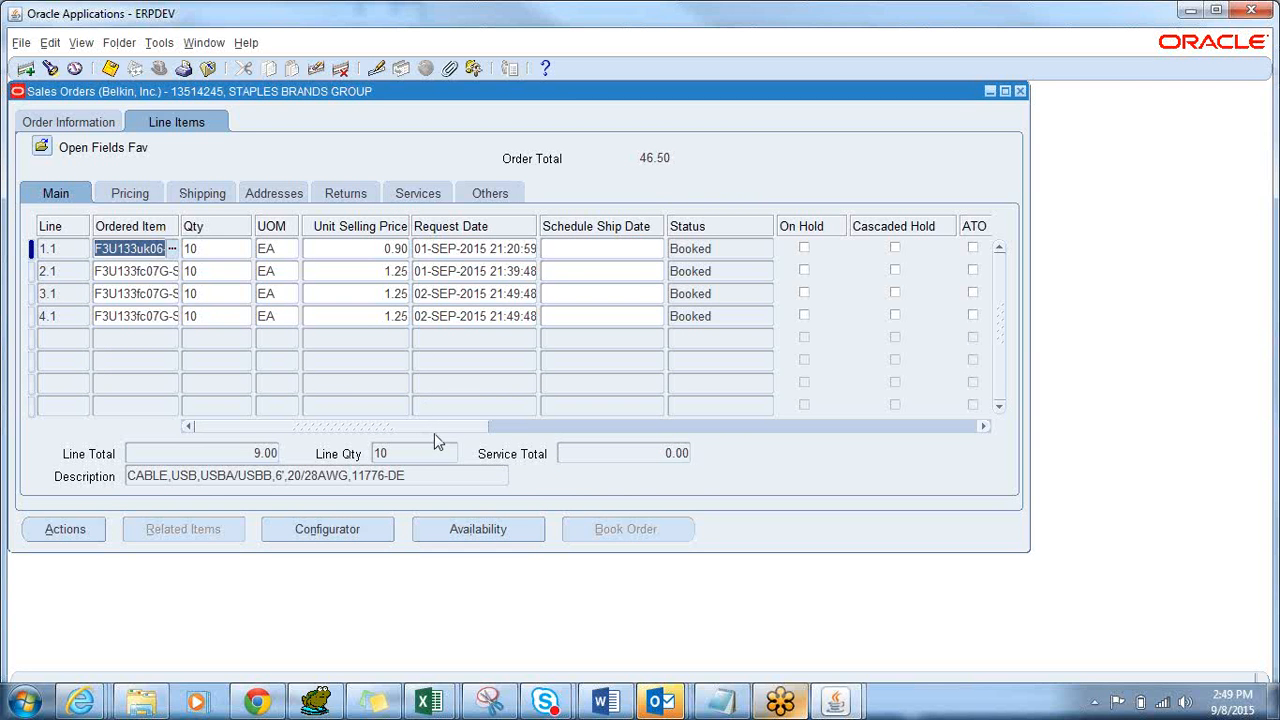
click(201, 194)
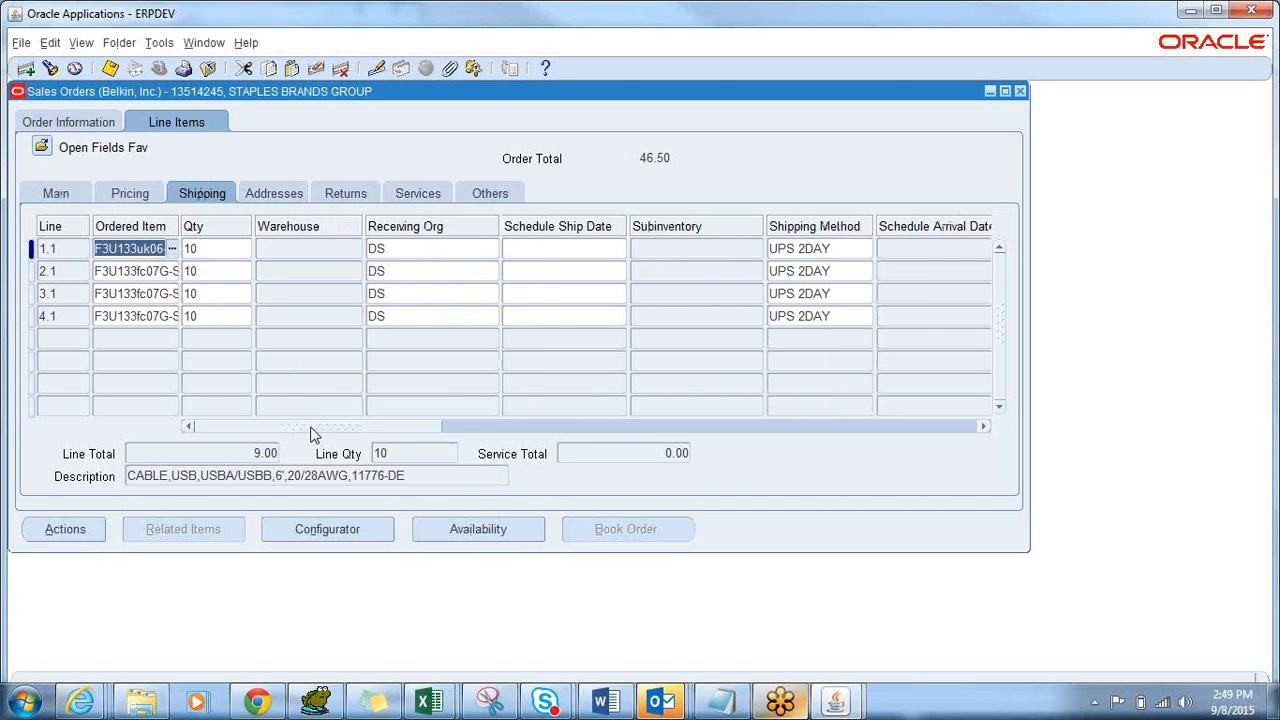
drag(310, 426, 343, 428)
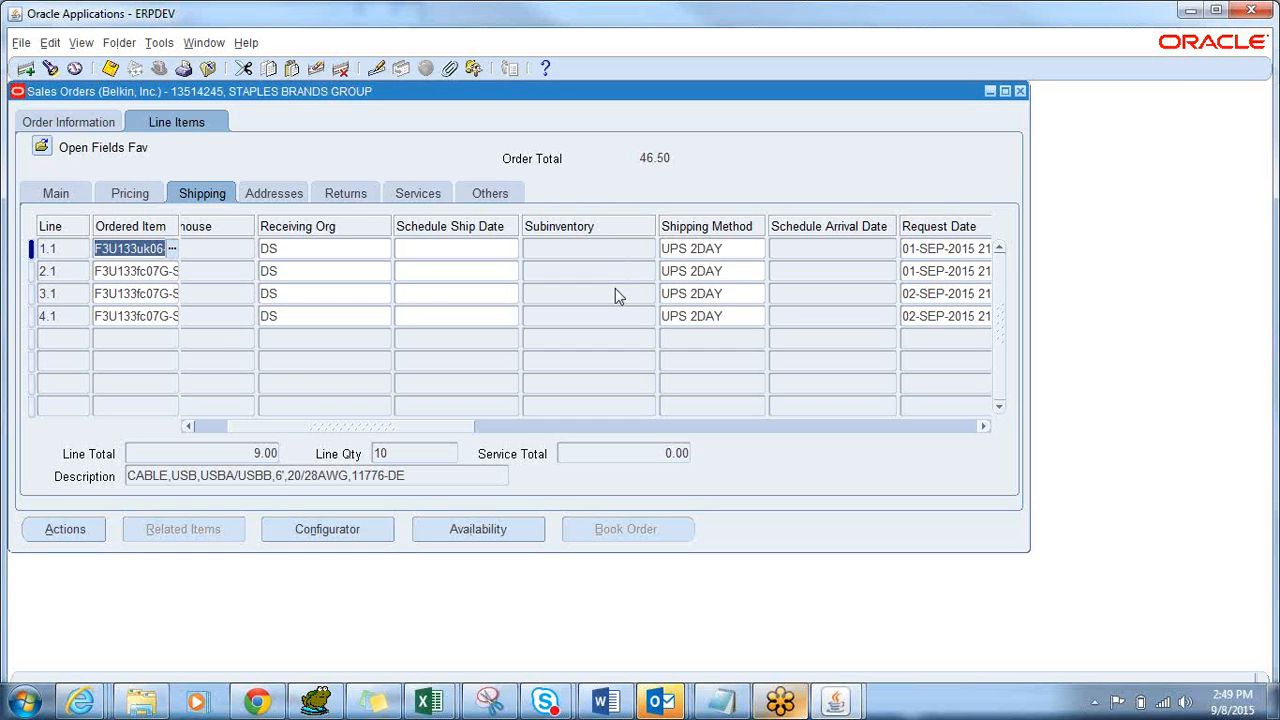
drag(309, 429, 237, 408)
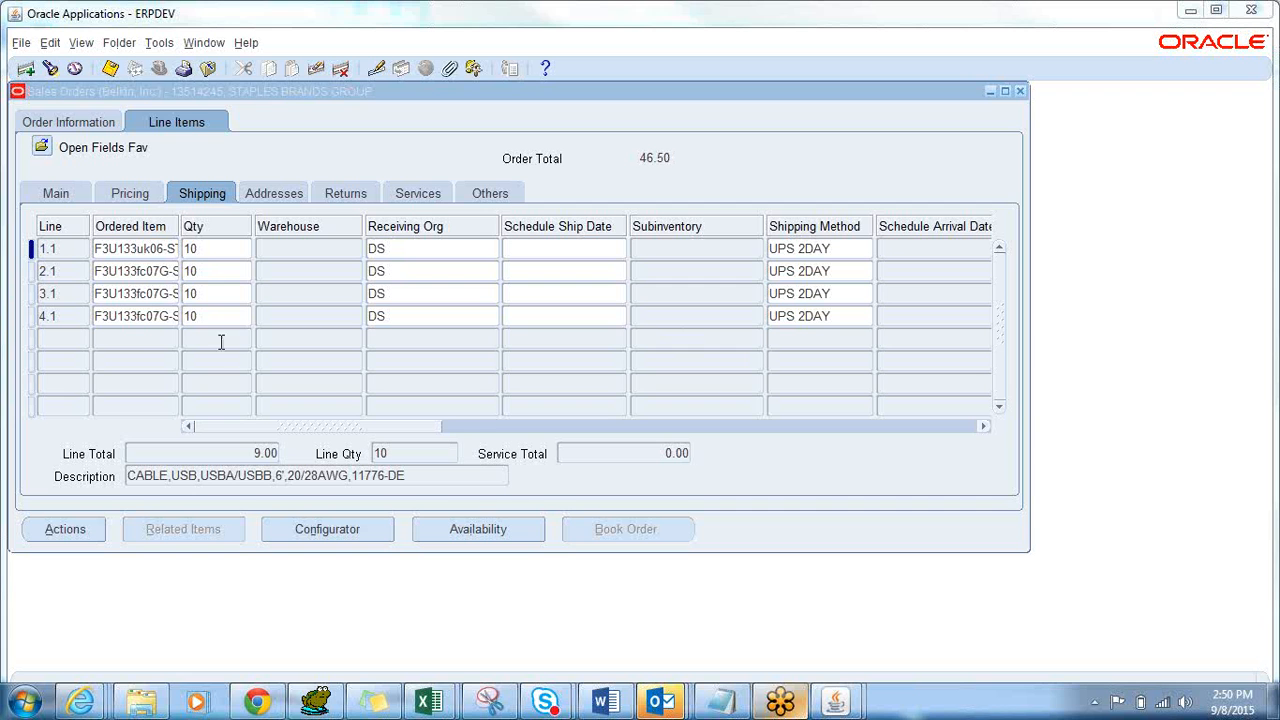
Add line 5.1 copying line 4.1's item and quantity 10, priced at 1.25.
click(136, 336)
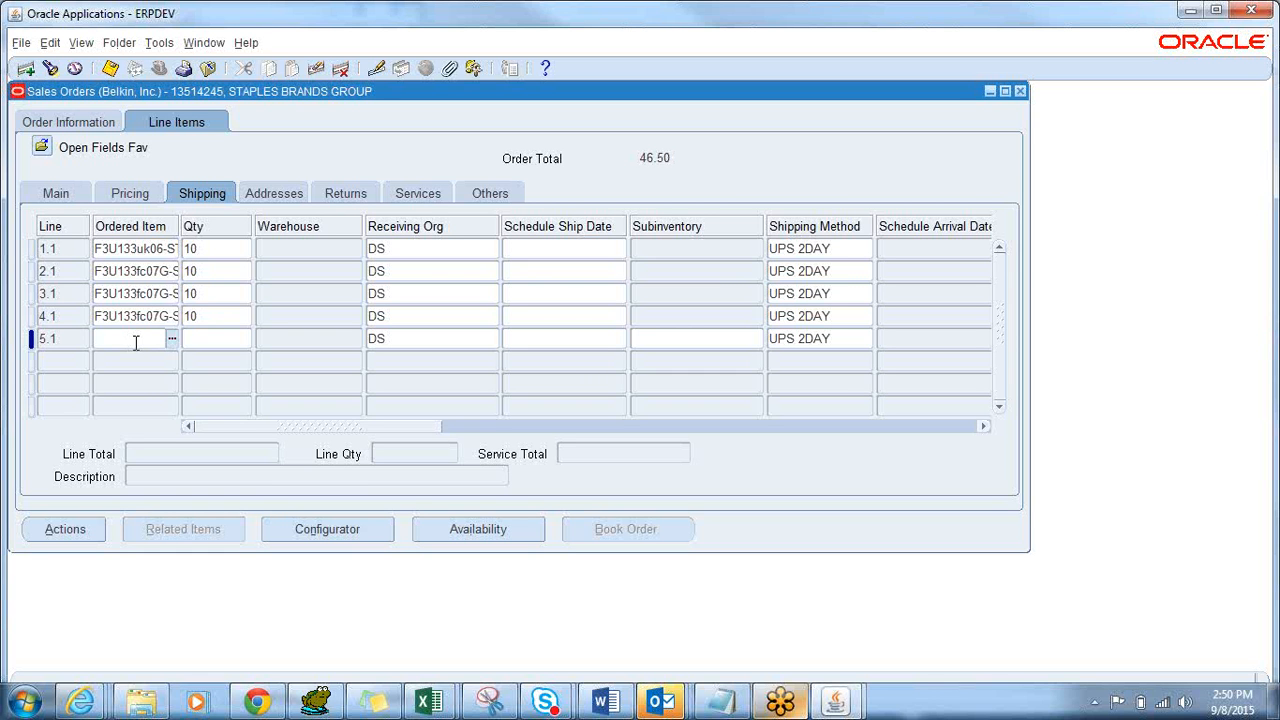
key(shift+F5)
key(Tab)
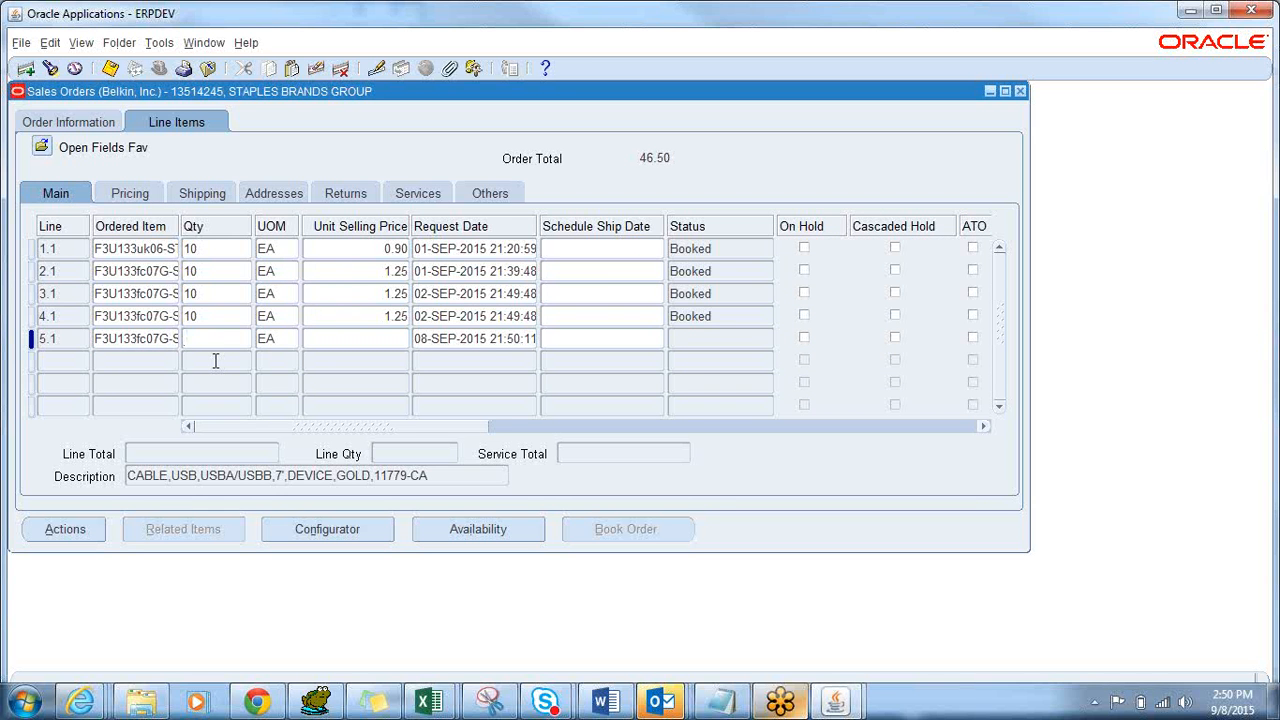
key(shift+F5)
key(Tab)
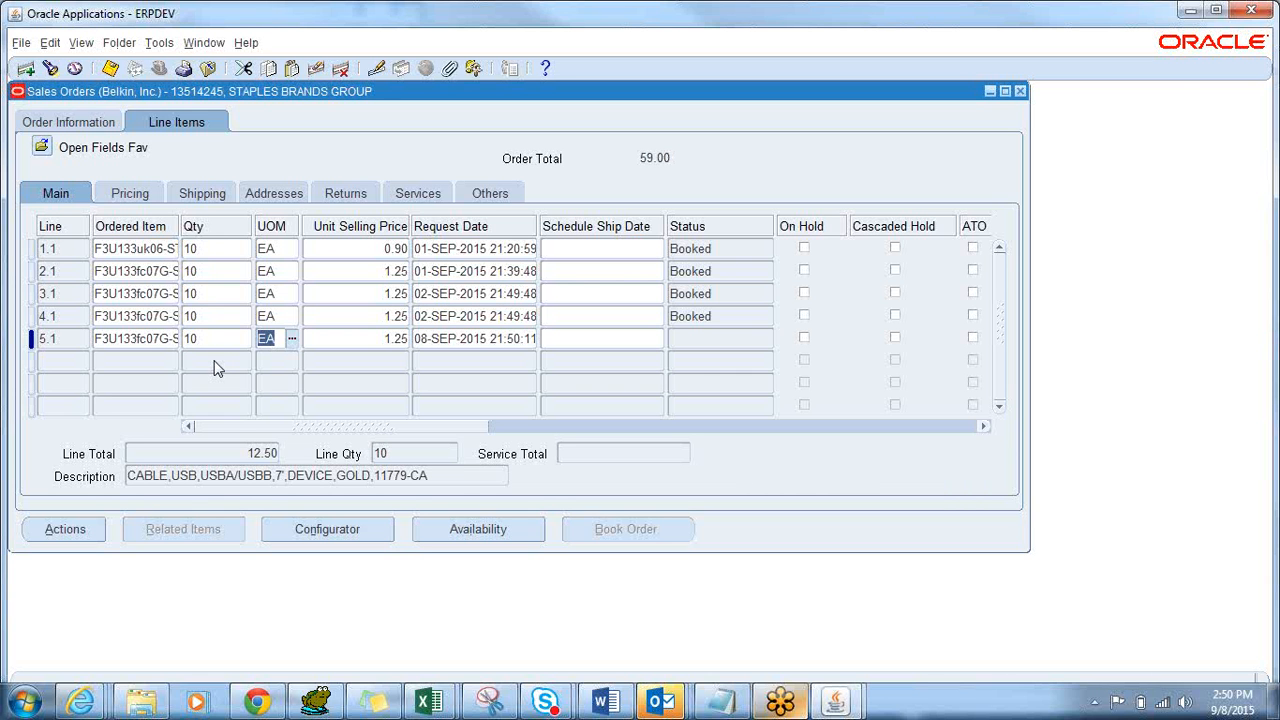
click(138, 359)
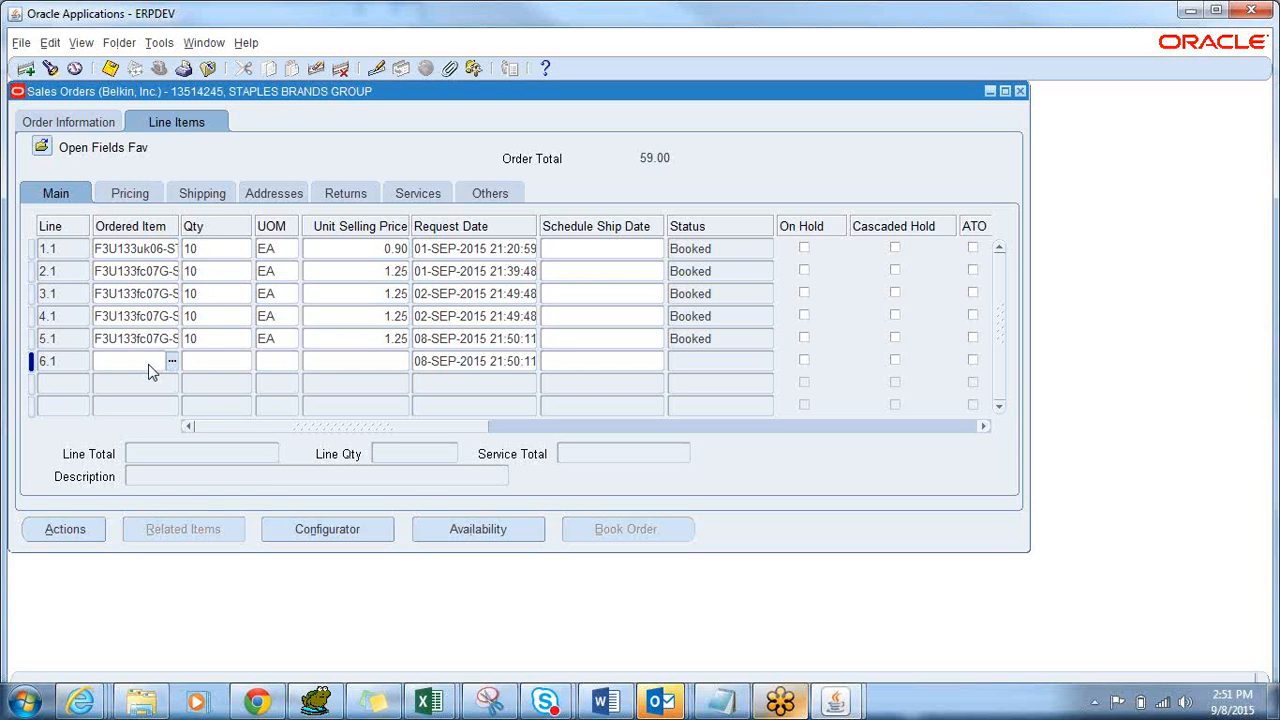
Add line 6.1 with the copied item and quantity 10.
key(shift+F5)
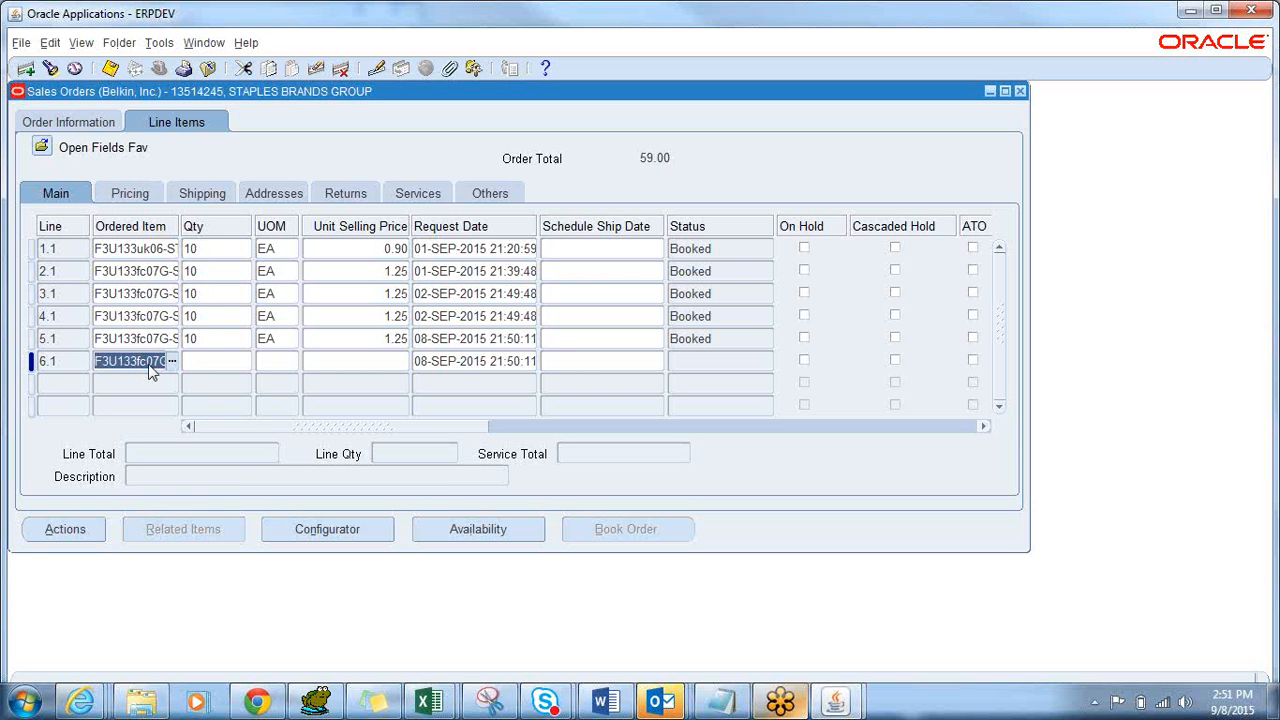
key(Tab)
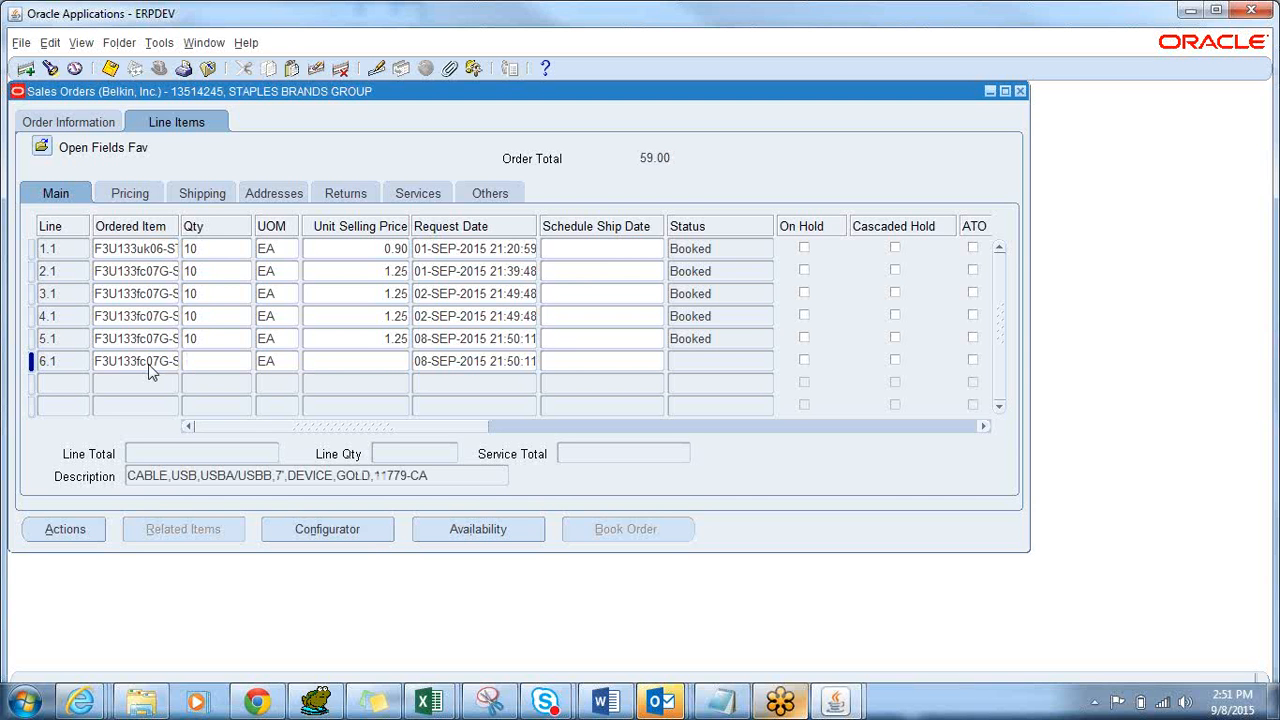
text(10)
key(Tab)
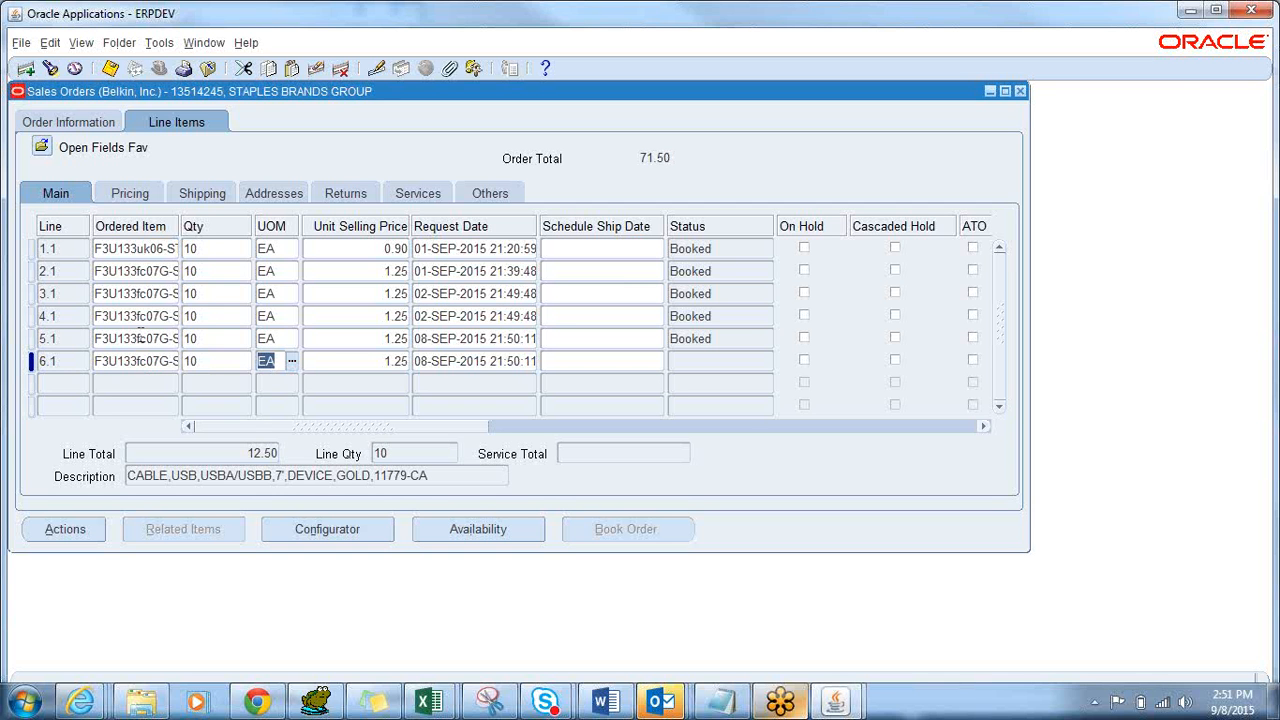
click(140, 340)
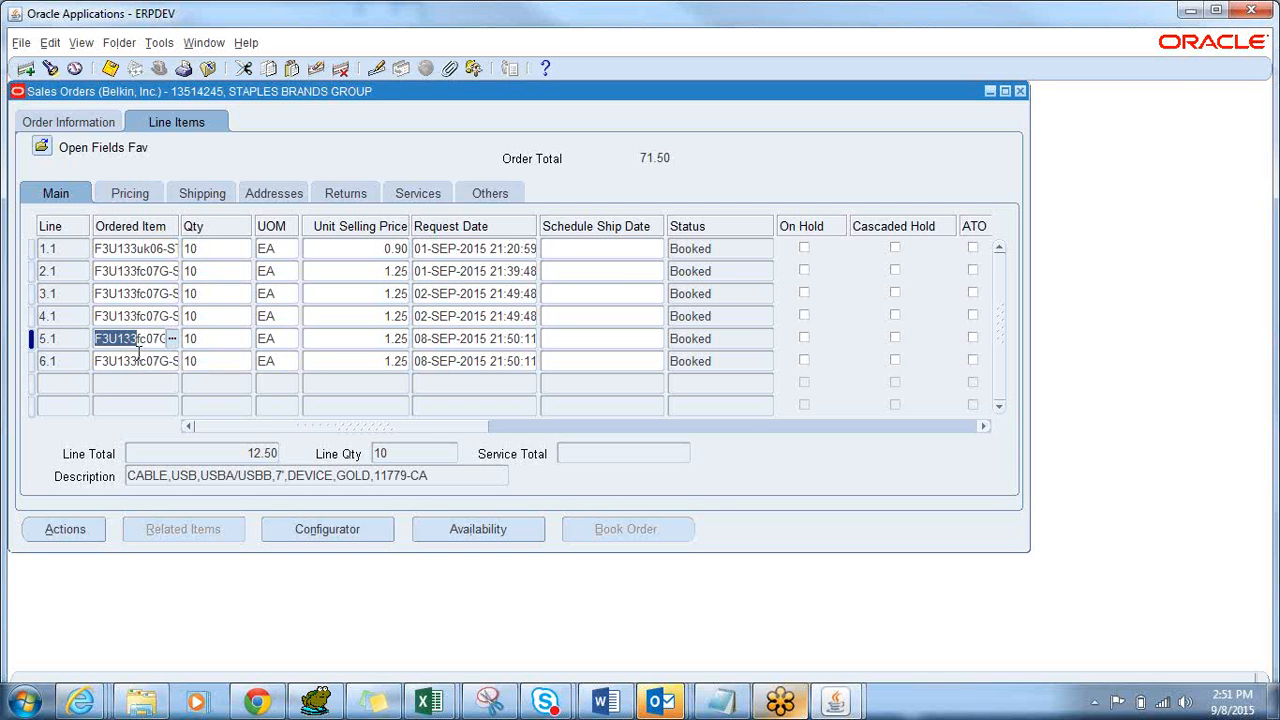
Save the order, acknowledging the credit check hold note, for a 71.50 total.
click(135, 360)
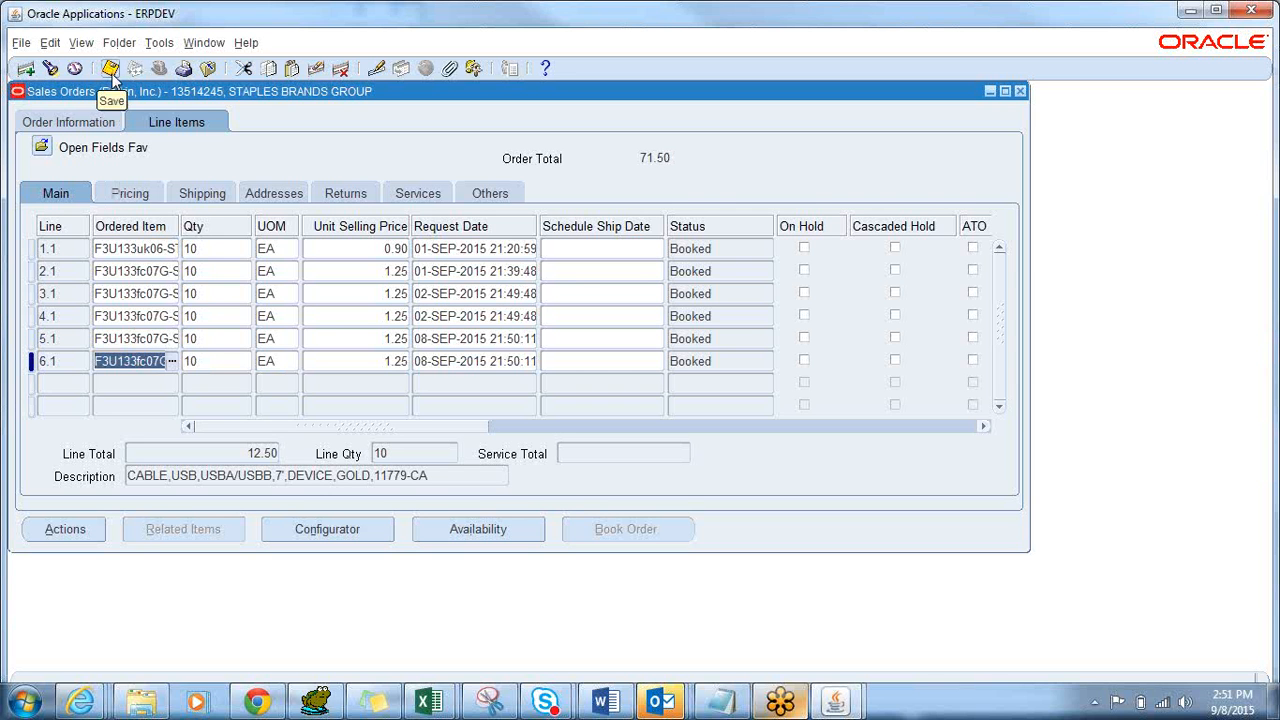
click(138, 193)
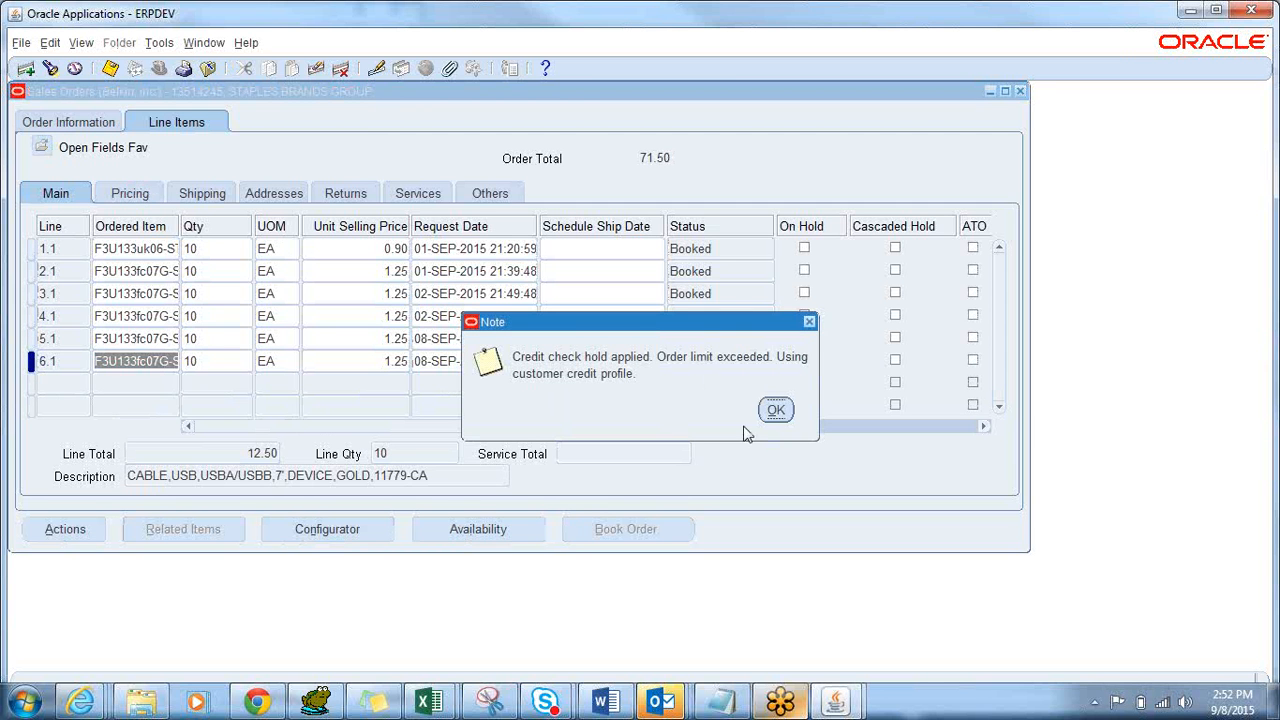
click(773, 410)
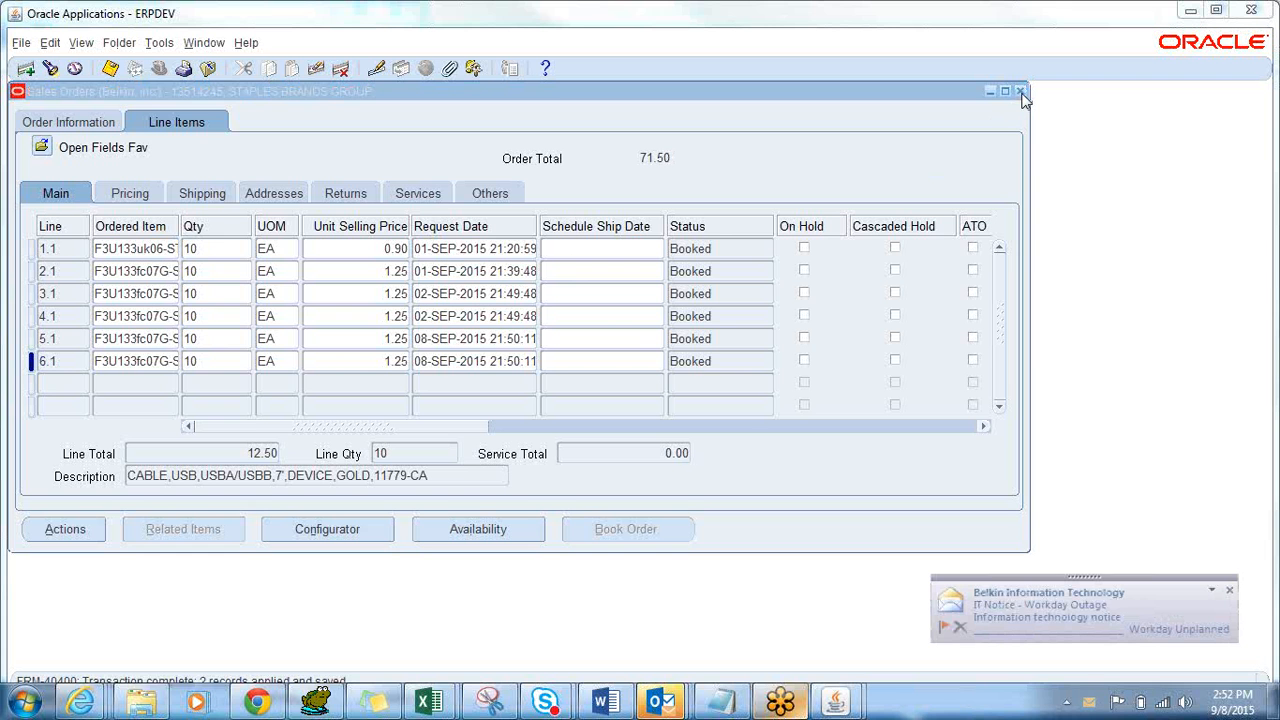
Close the sales order and order search windows and collapse Orders, Returns.
click(1020, 91)
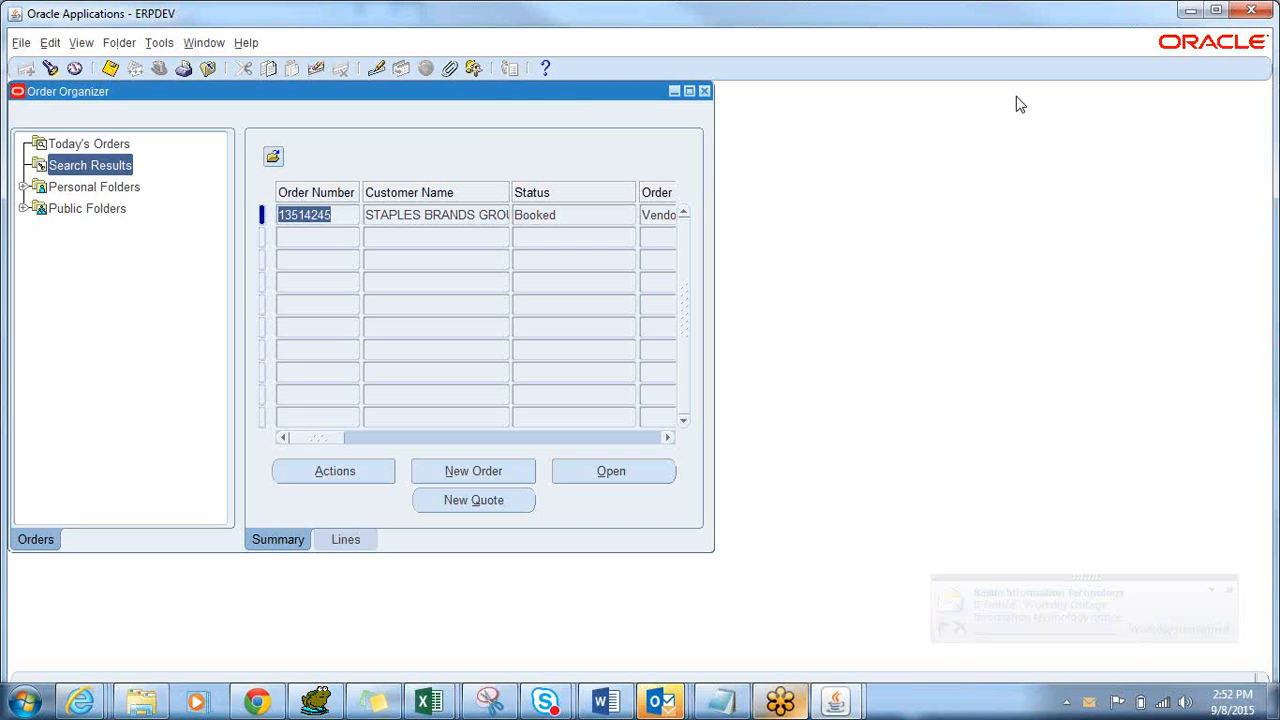
click(703, 90)
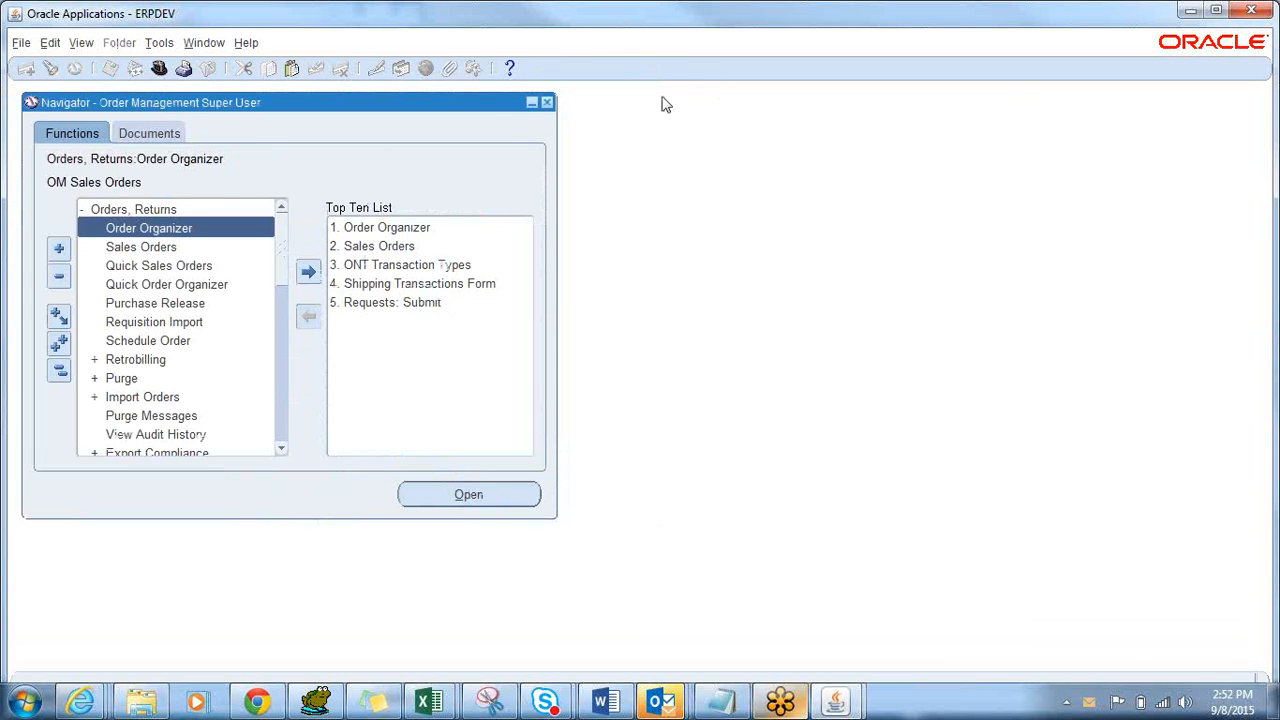
double_click(93, 212)
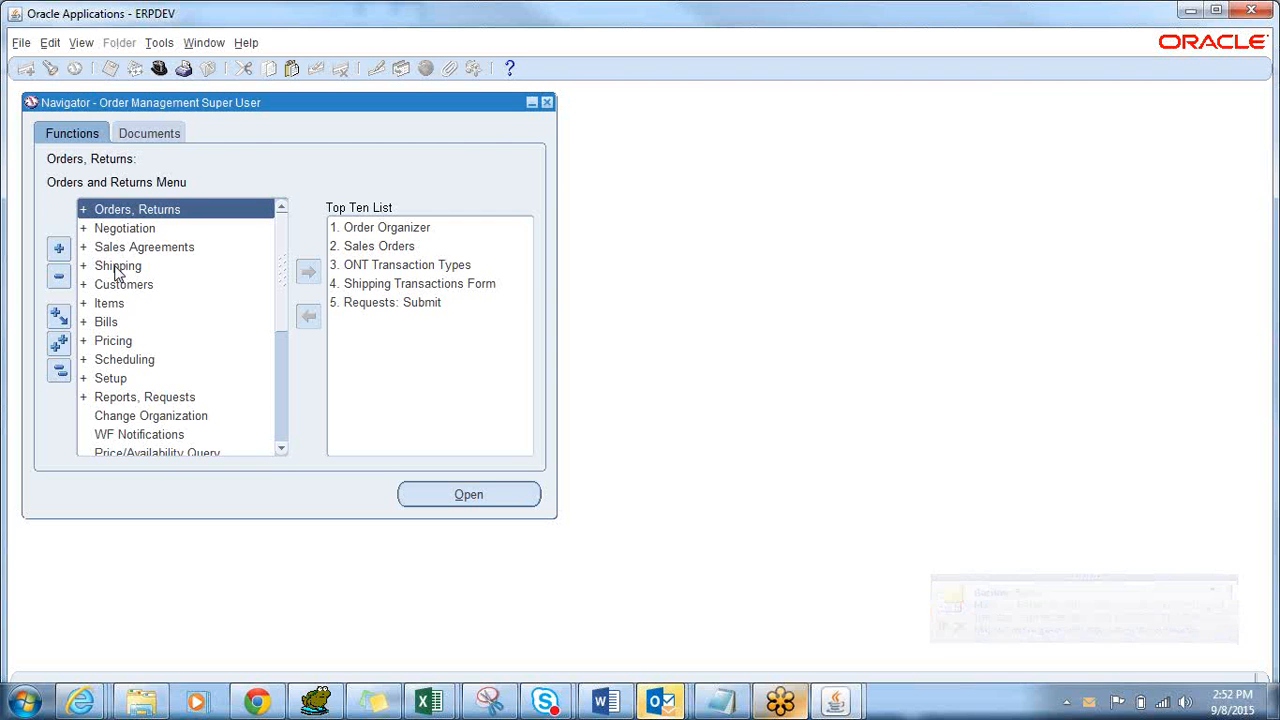
Browse the Shipping and Sales Agreements menus, then open the Form Functions list with Ctrl+L.
double_click(117, 268)
double_click(125, 250)
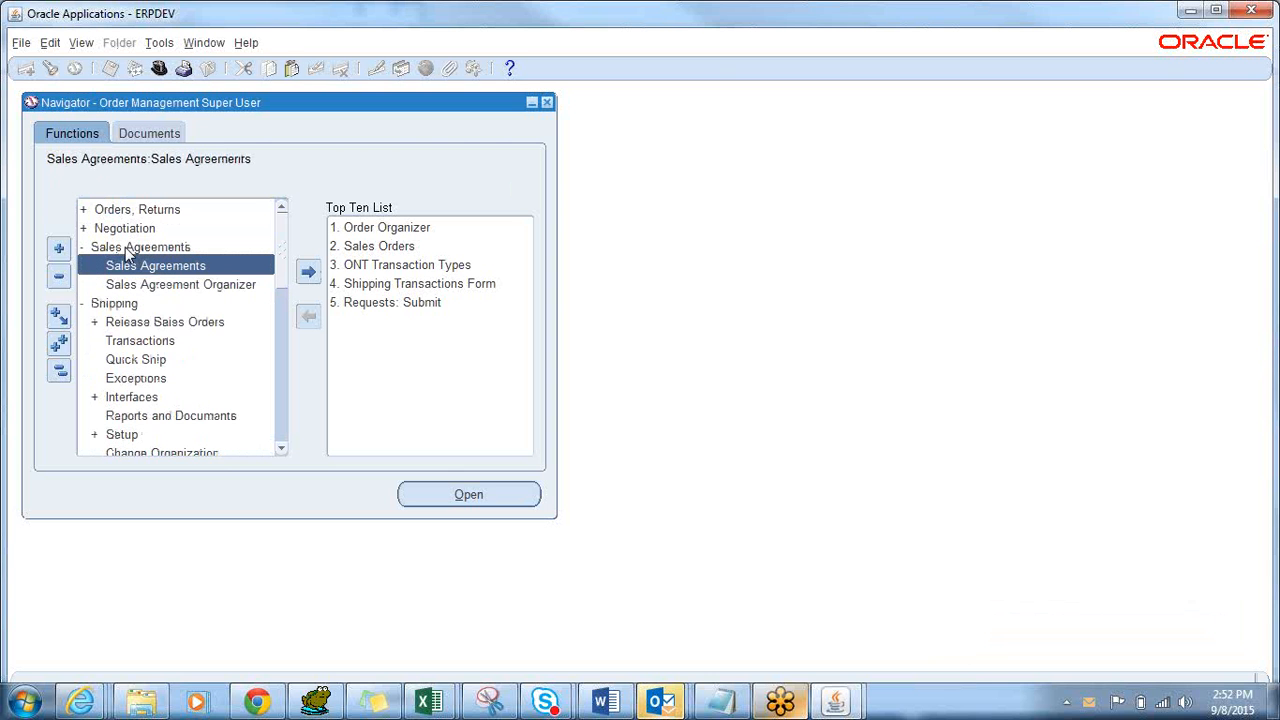
double_click(115, 301)
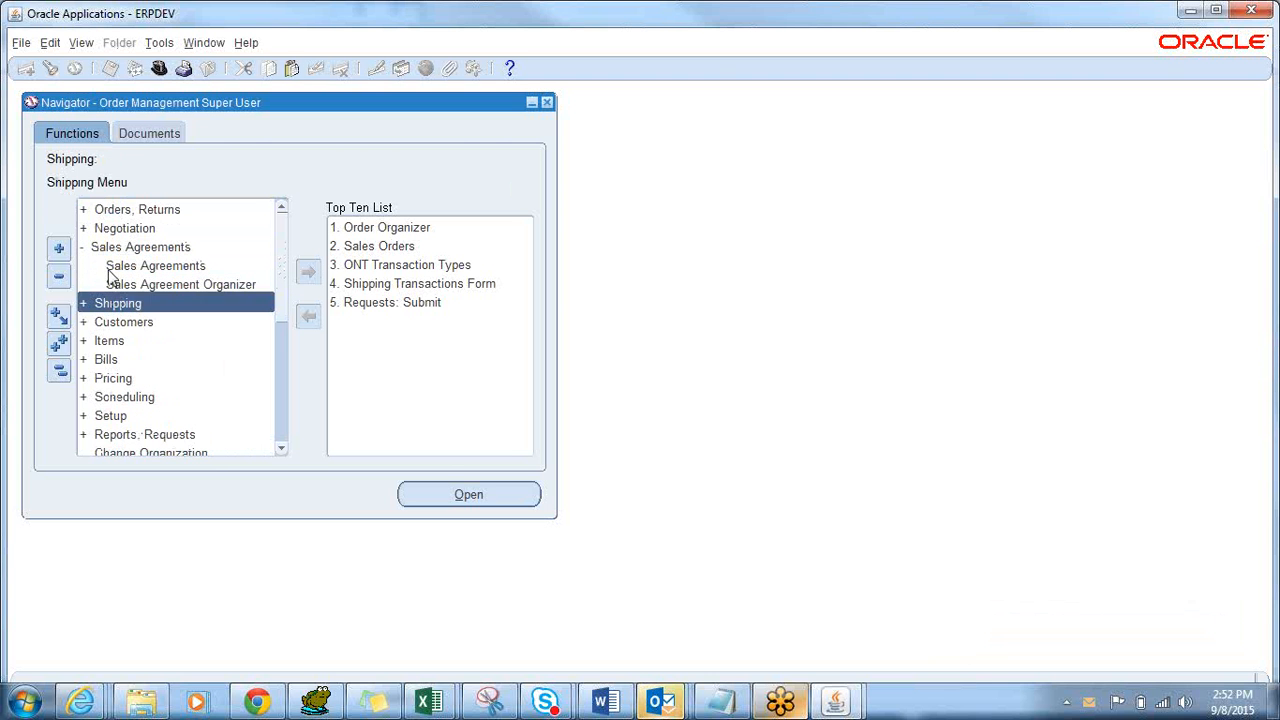
double_click(111, 250)
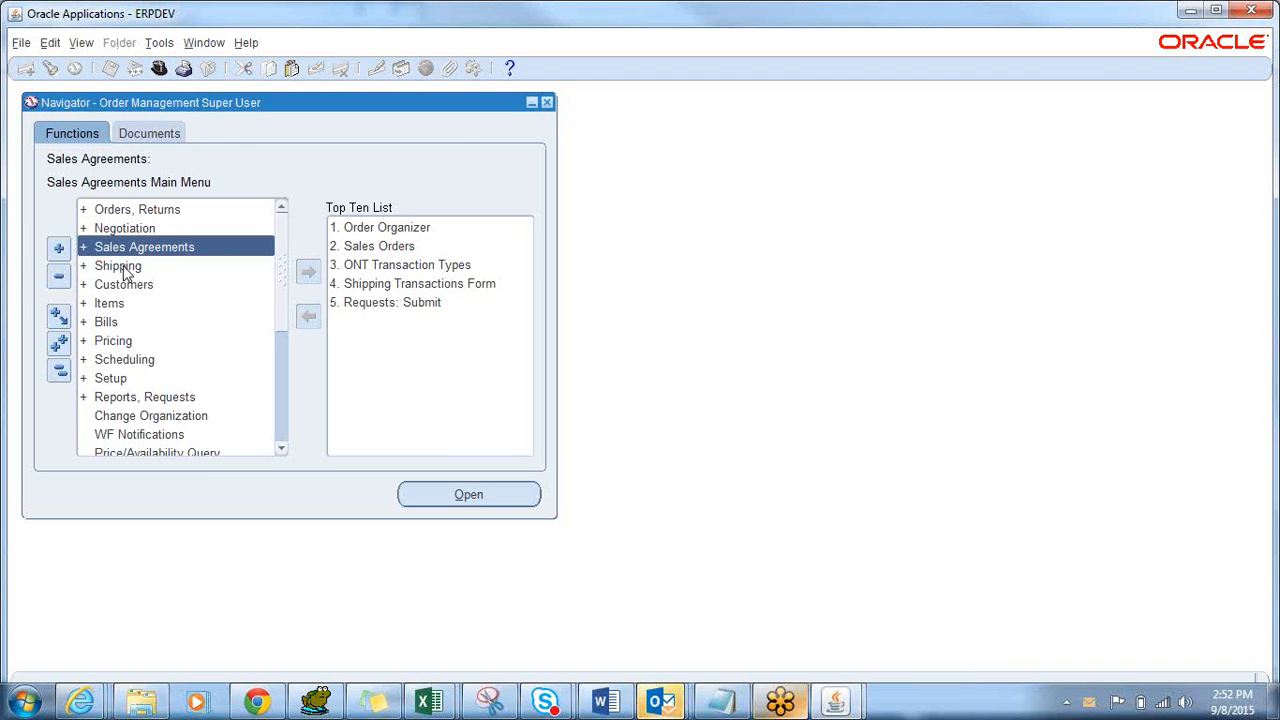
key(ctrl+l)
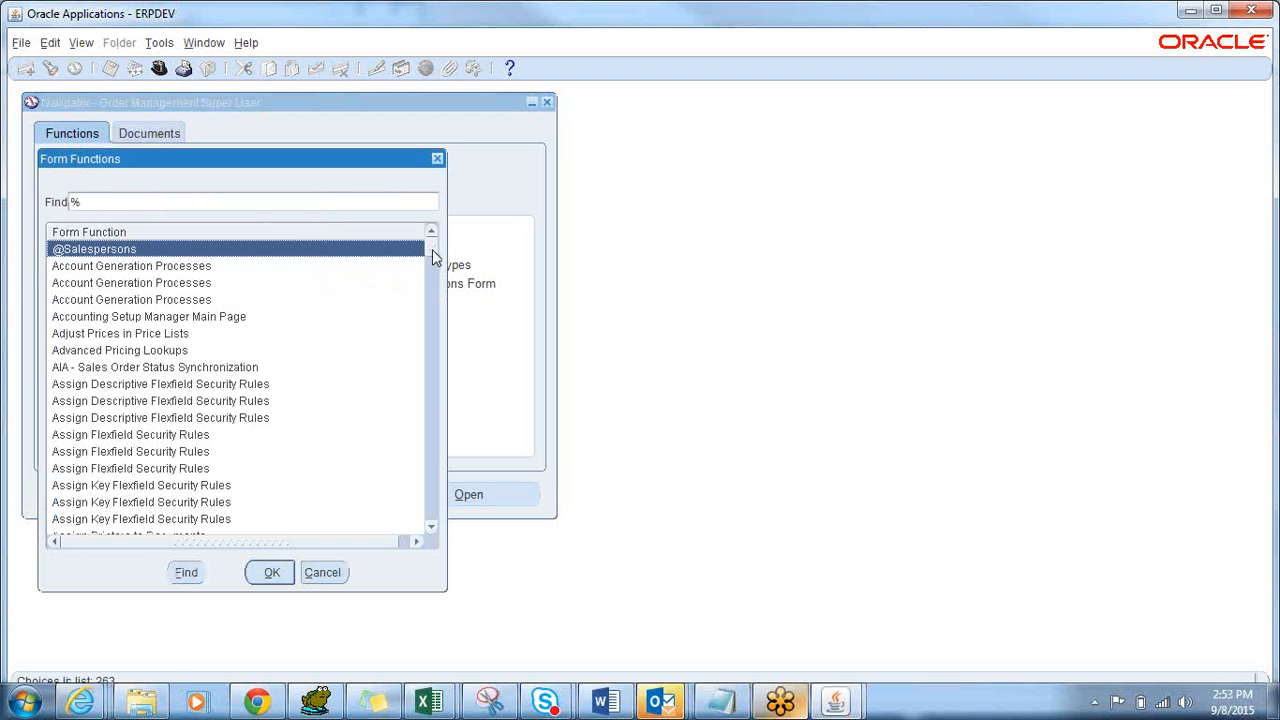
Search 'release Sales Orders' in Form Functions, open that form, then close it.
text(p)
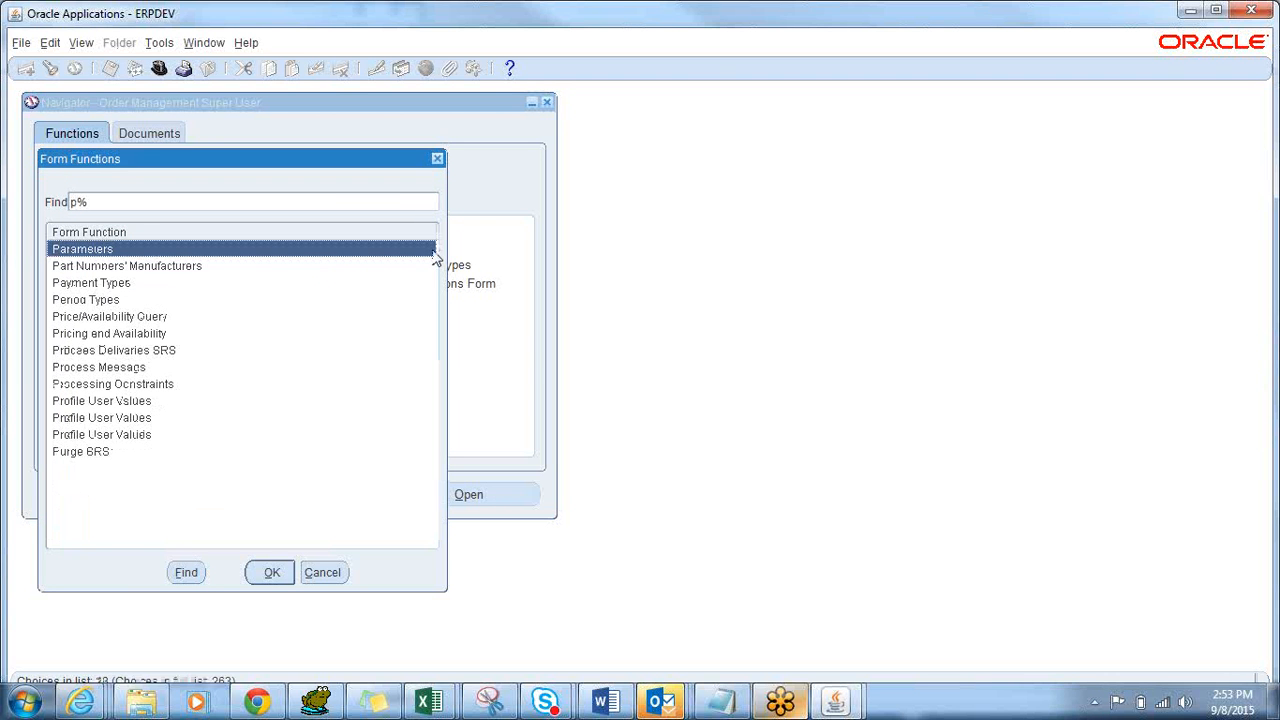
key(BackSpace)
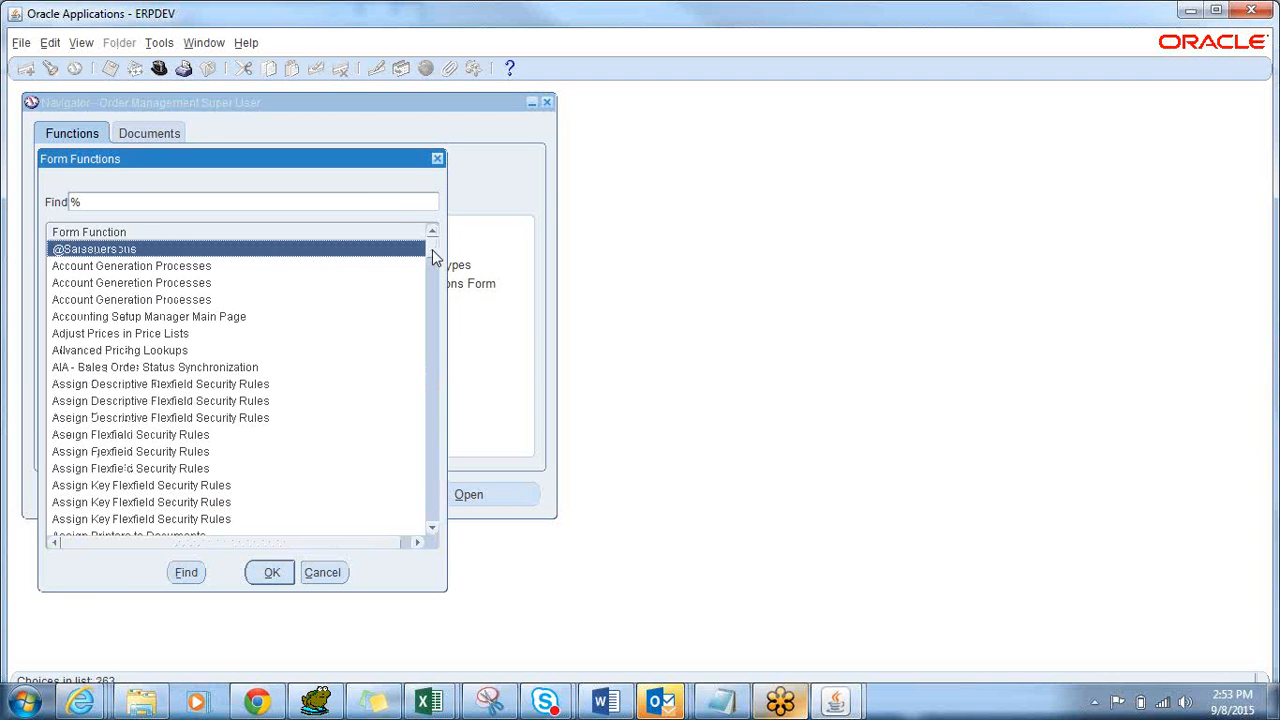
text(re)
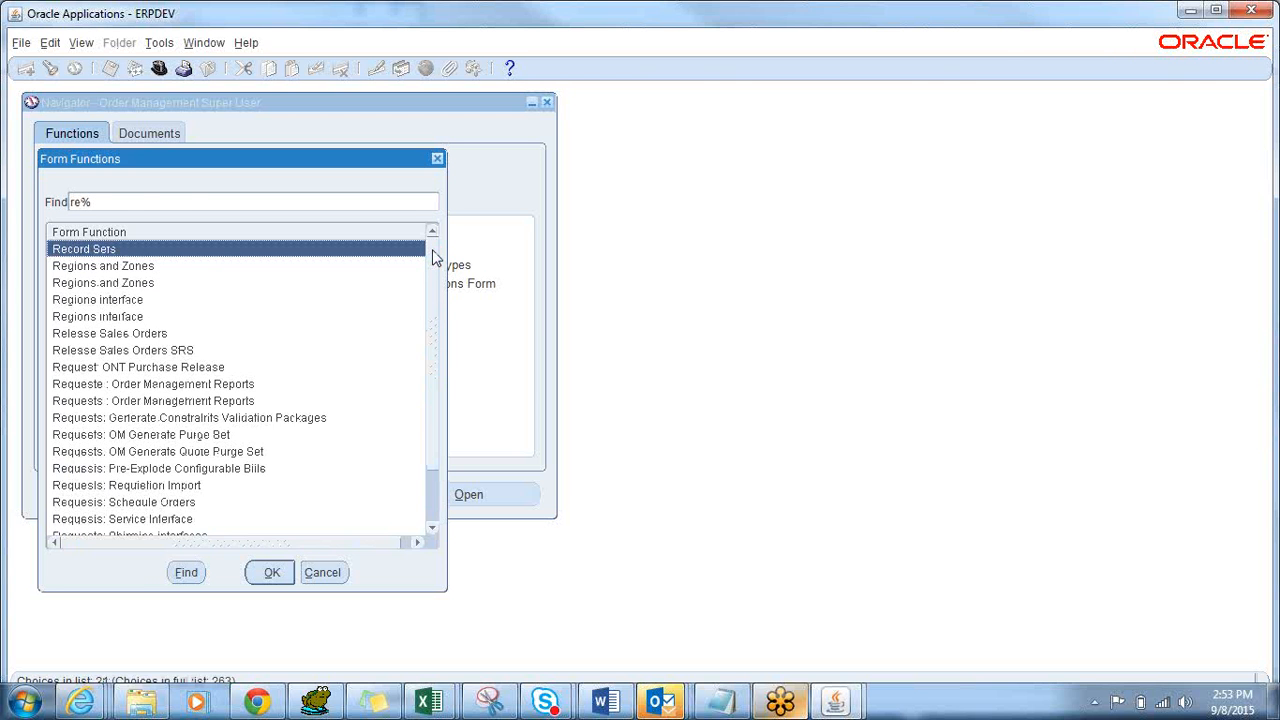
text(lease Sales Orders)
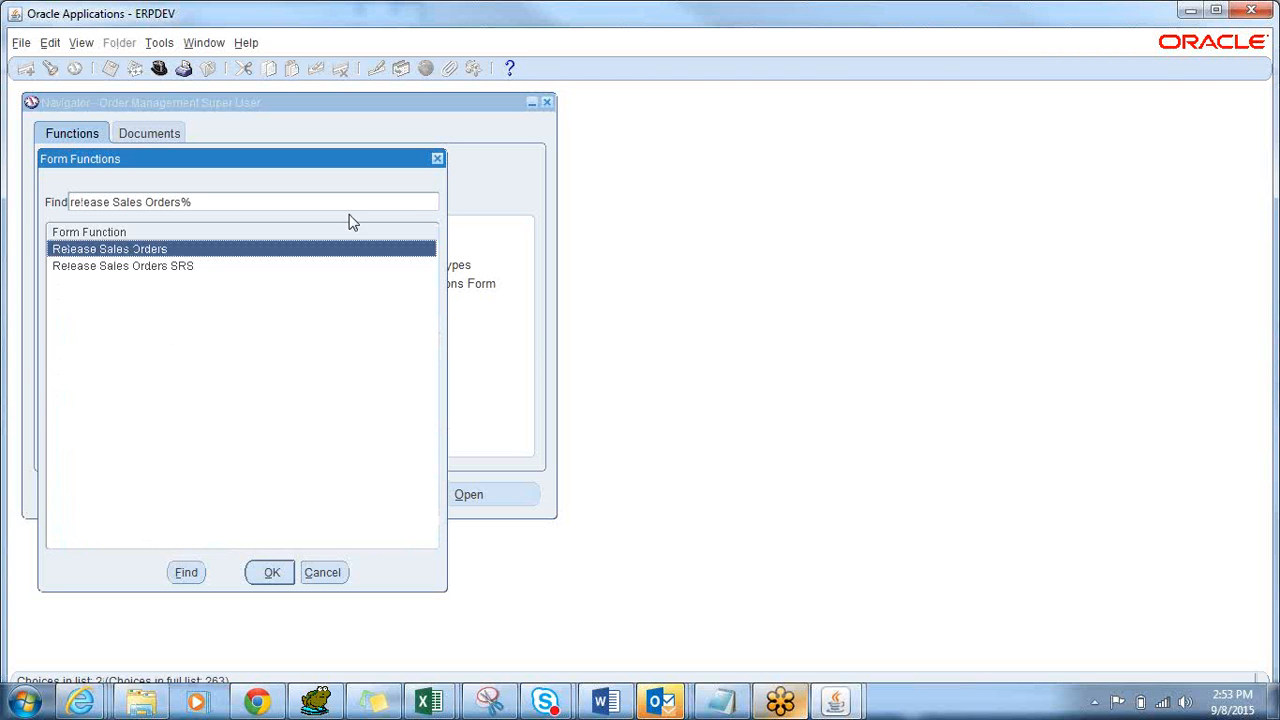
double_click(162, 249)
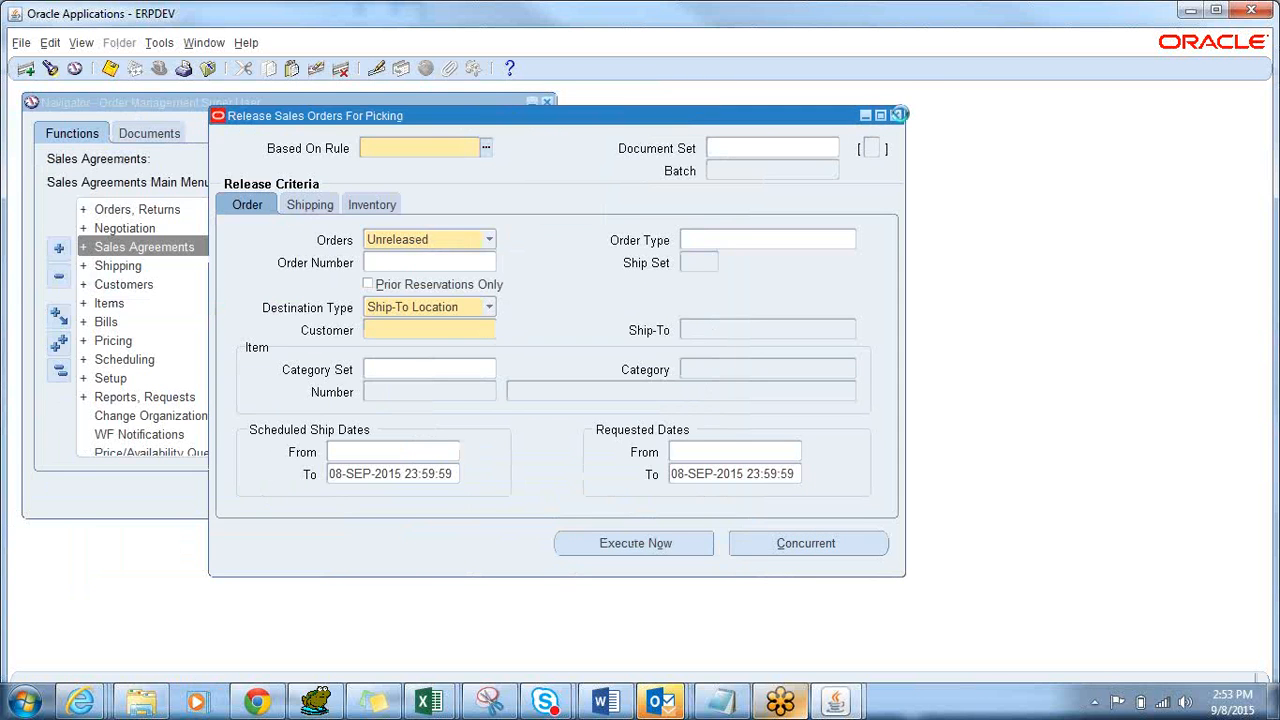
click(897, 115)
Reopen Form Functions and launch the Shipping Transactions Form.
key(ctrl+l)
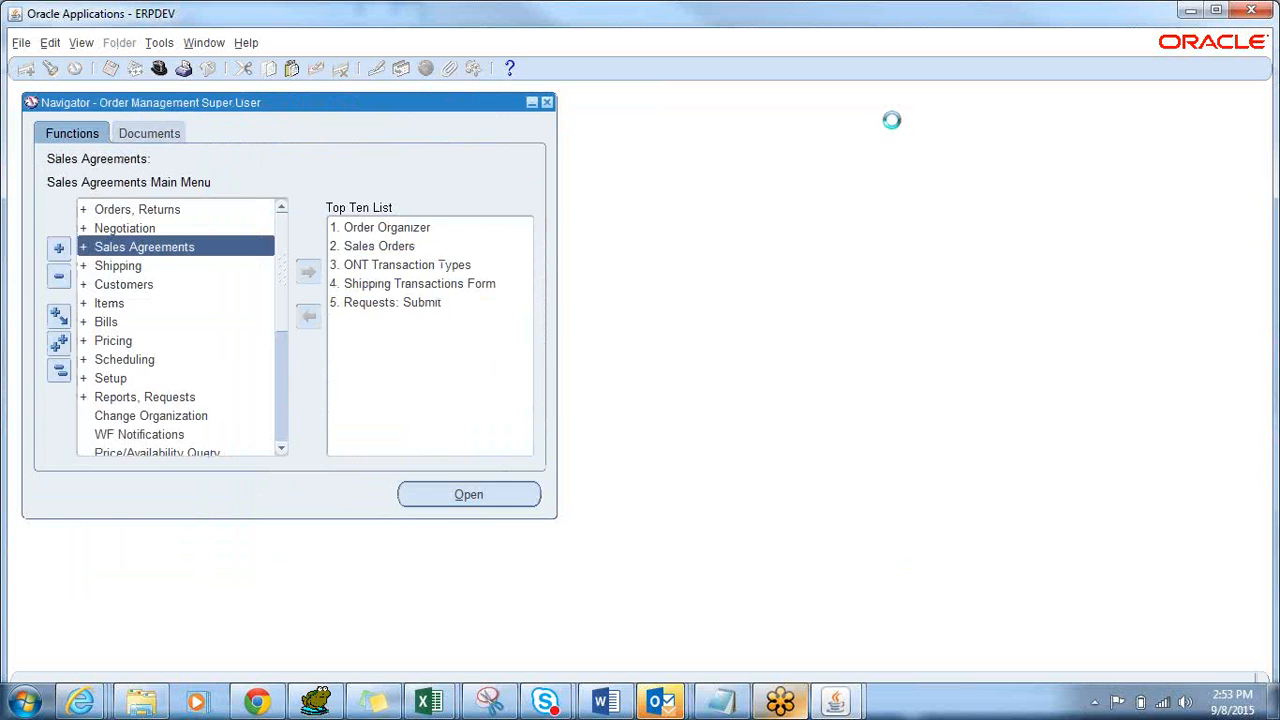
text(sn)
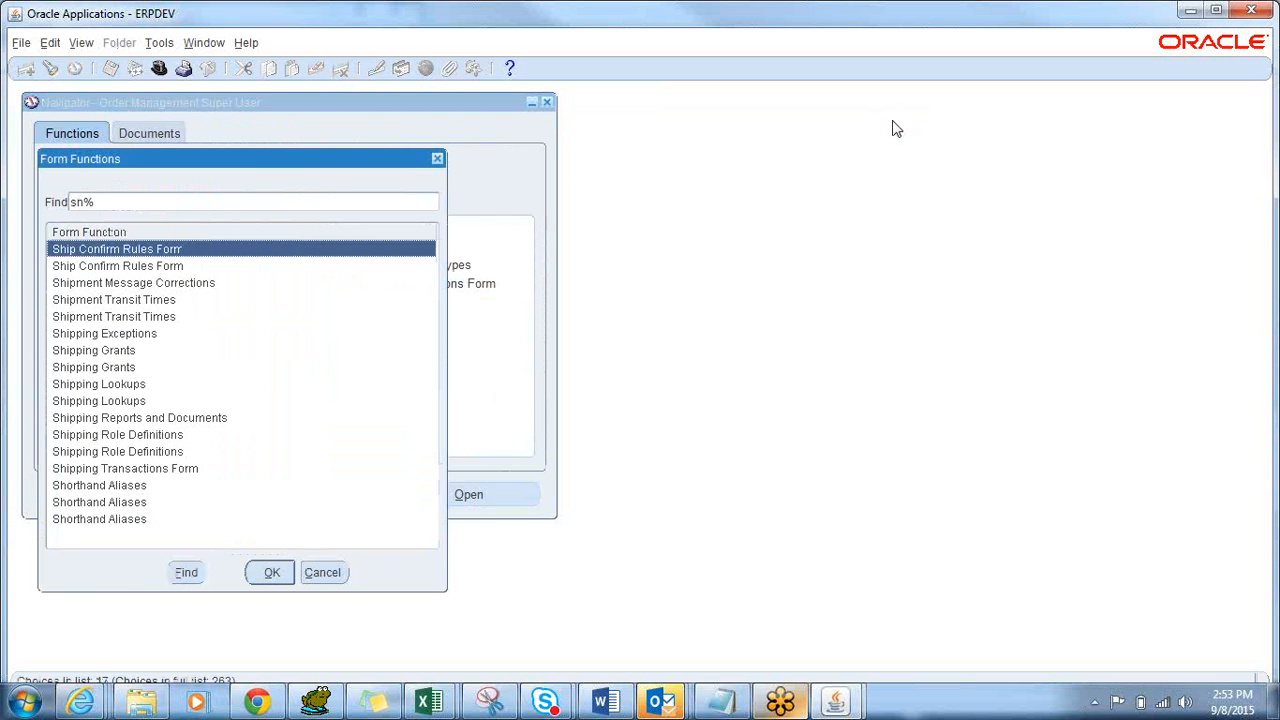
text(ip)
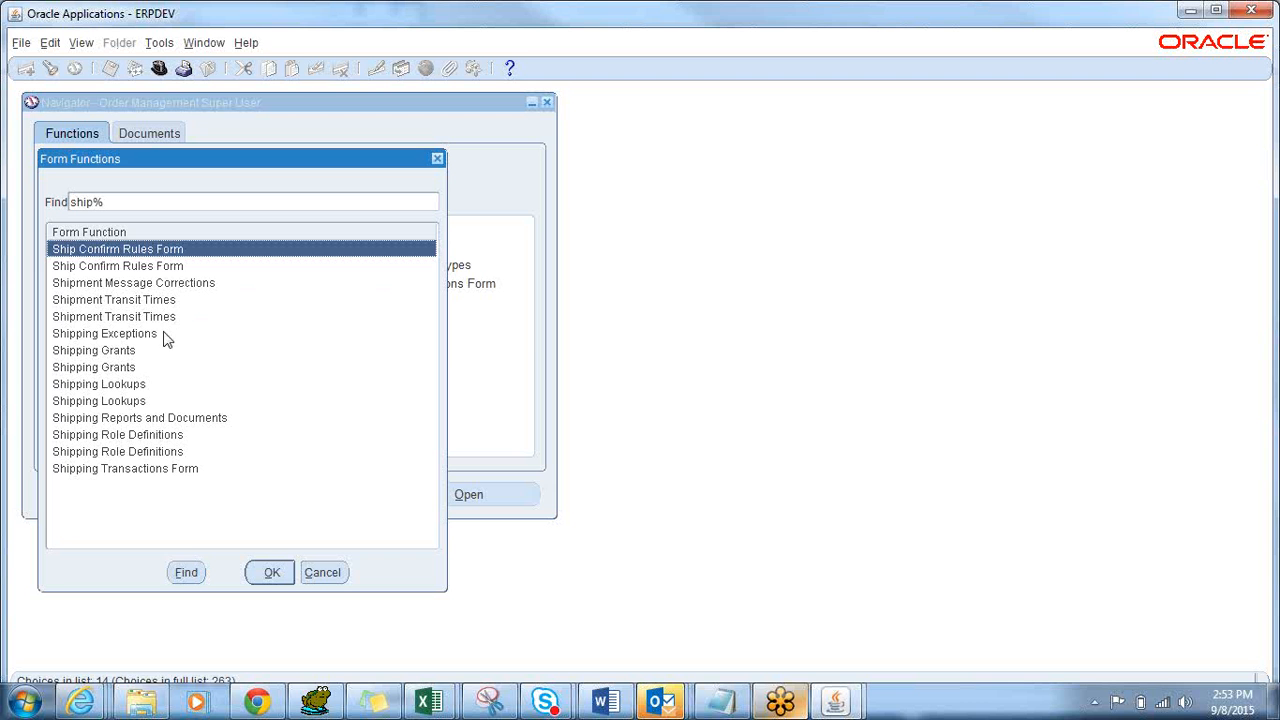
click(165, 475)
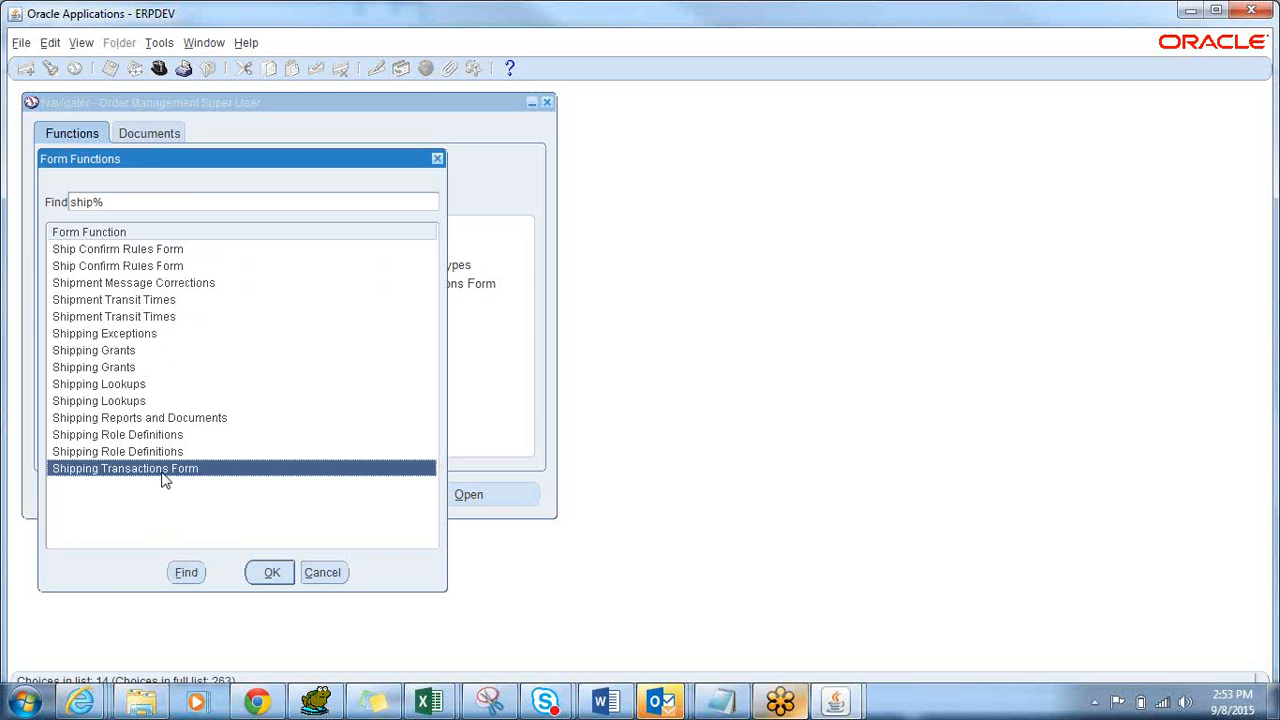
double_click(165, 475)
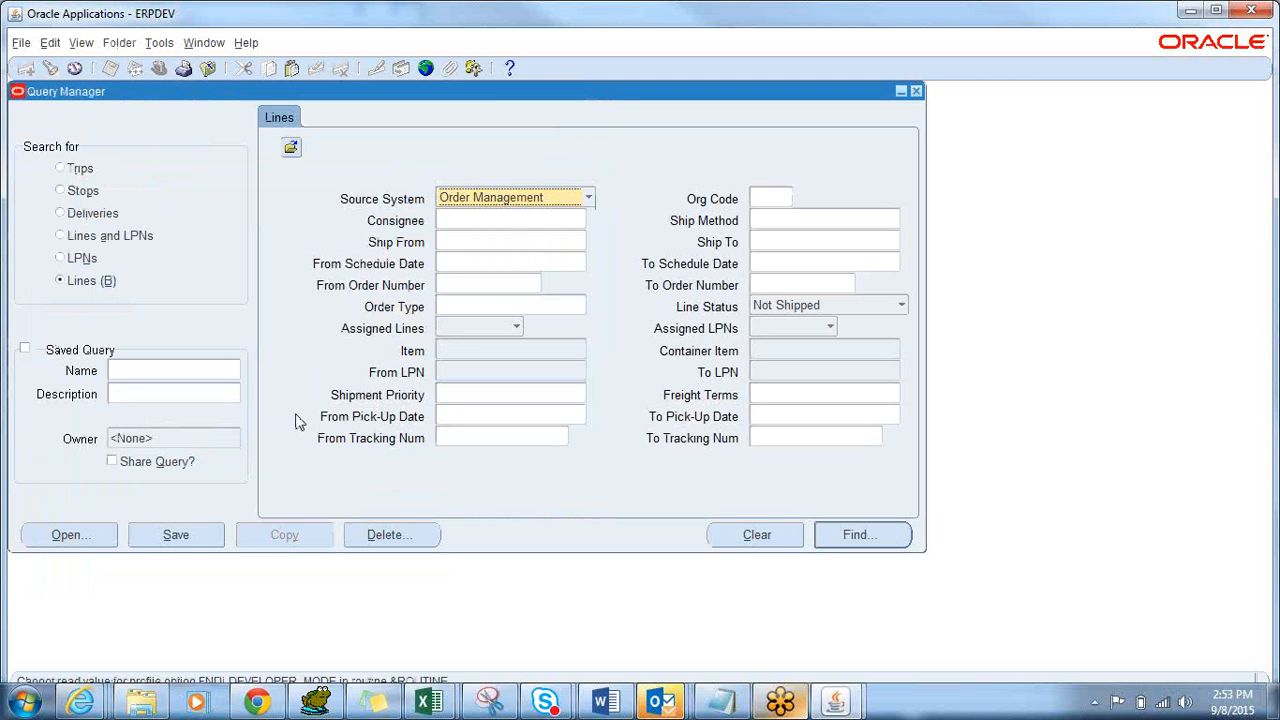
Close Query Manager and Shipping Transactions, select Shipping, and show the Keys list with Ctrl+K.
click(914, 91)
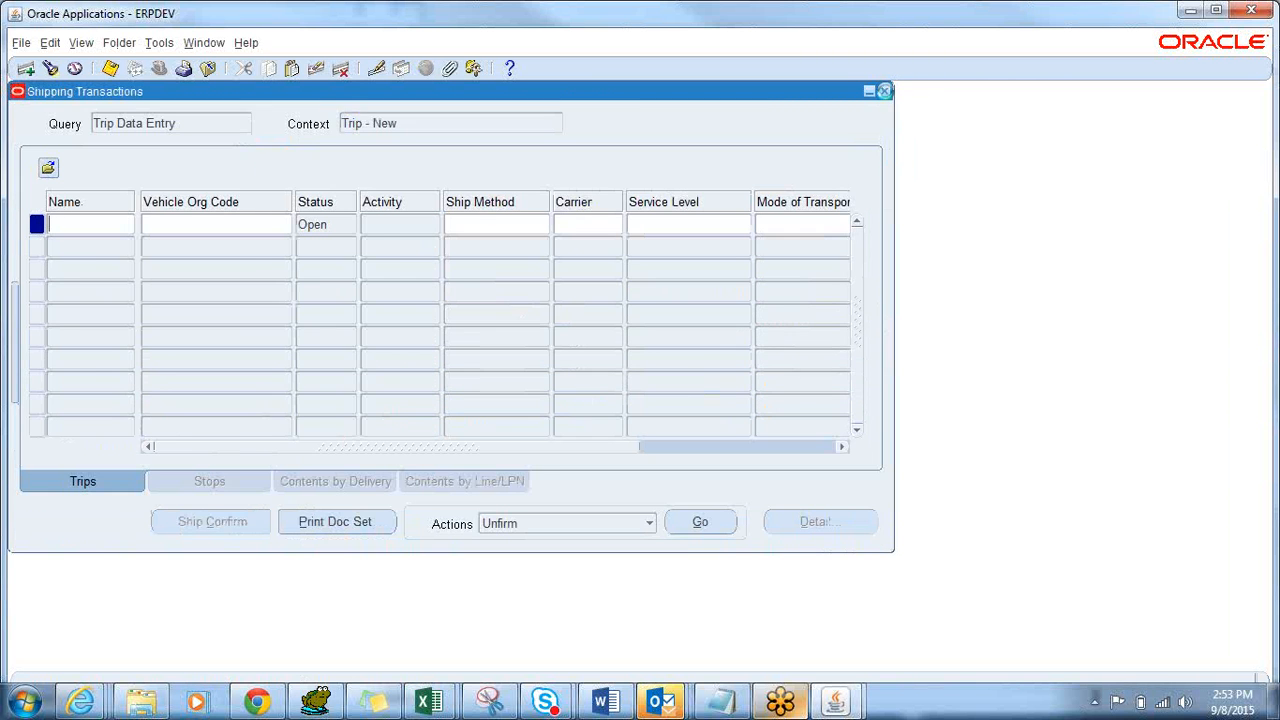
click(884, 91)
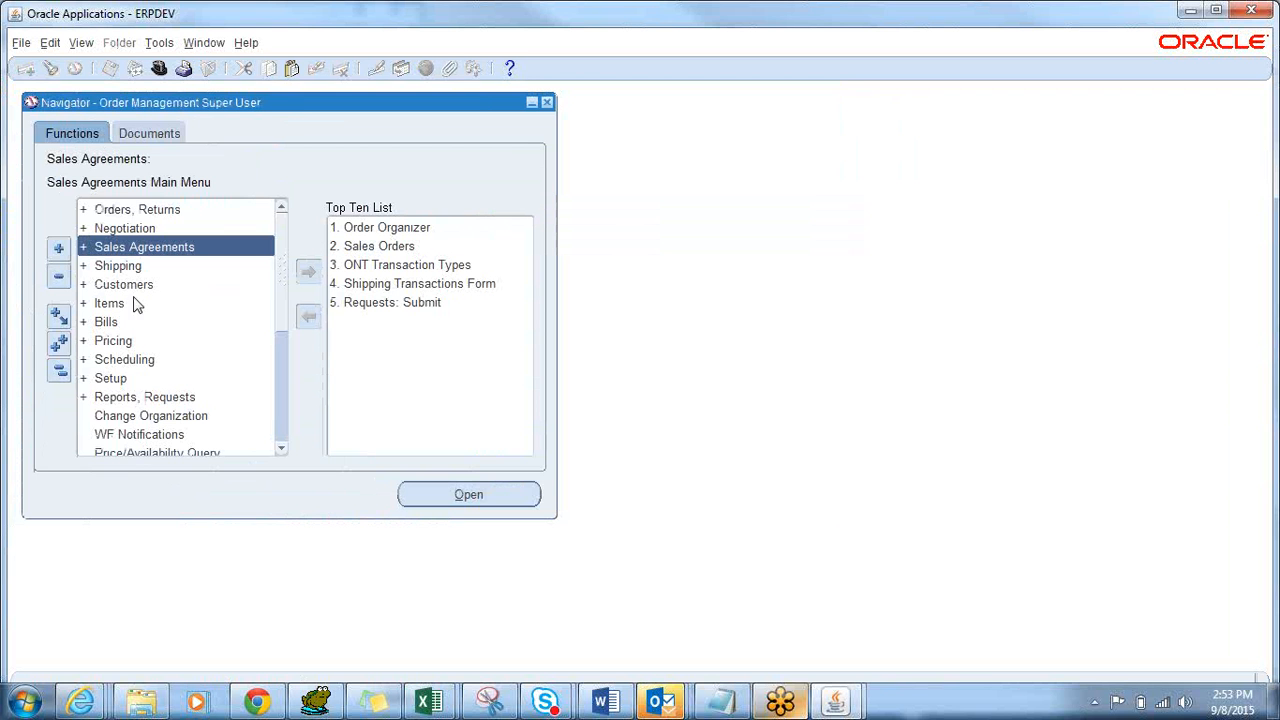
click(86, 268)
click(86, 270)
click(86, 270)
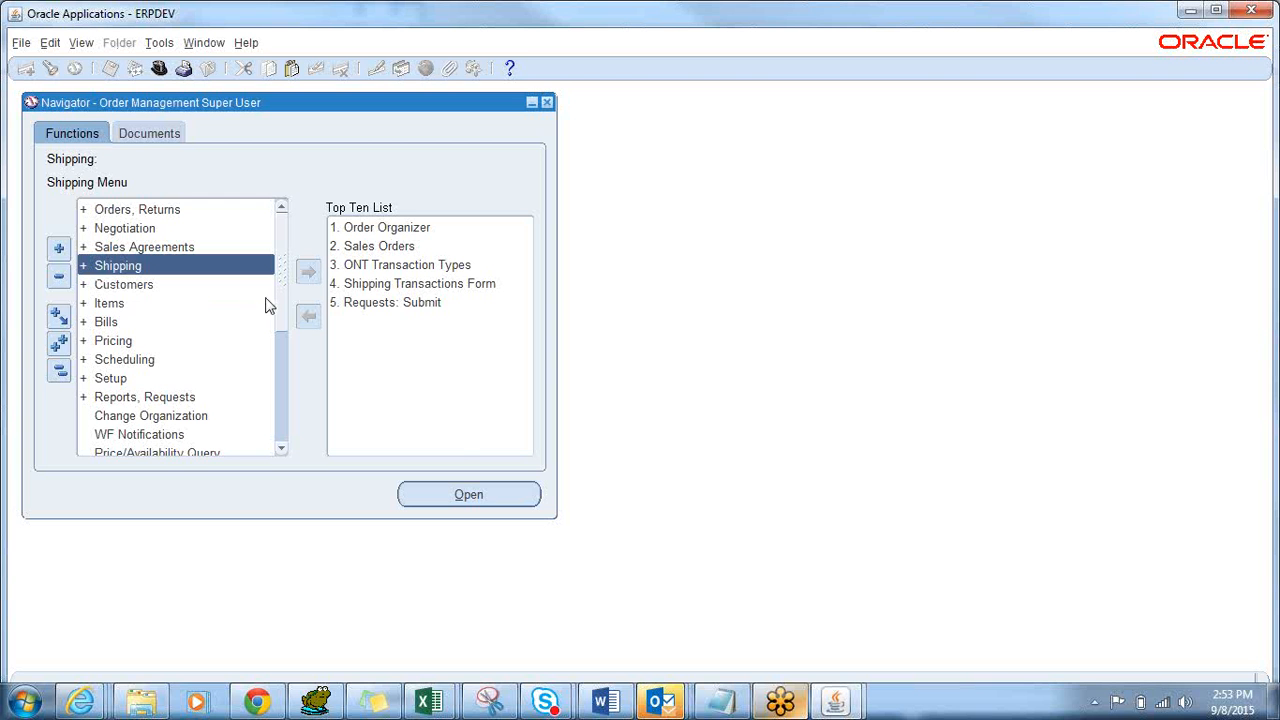
key(ctrl+k)
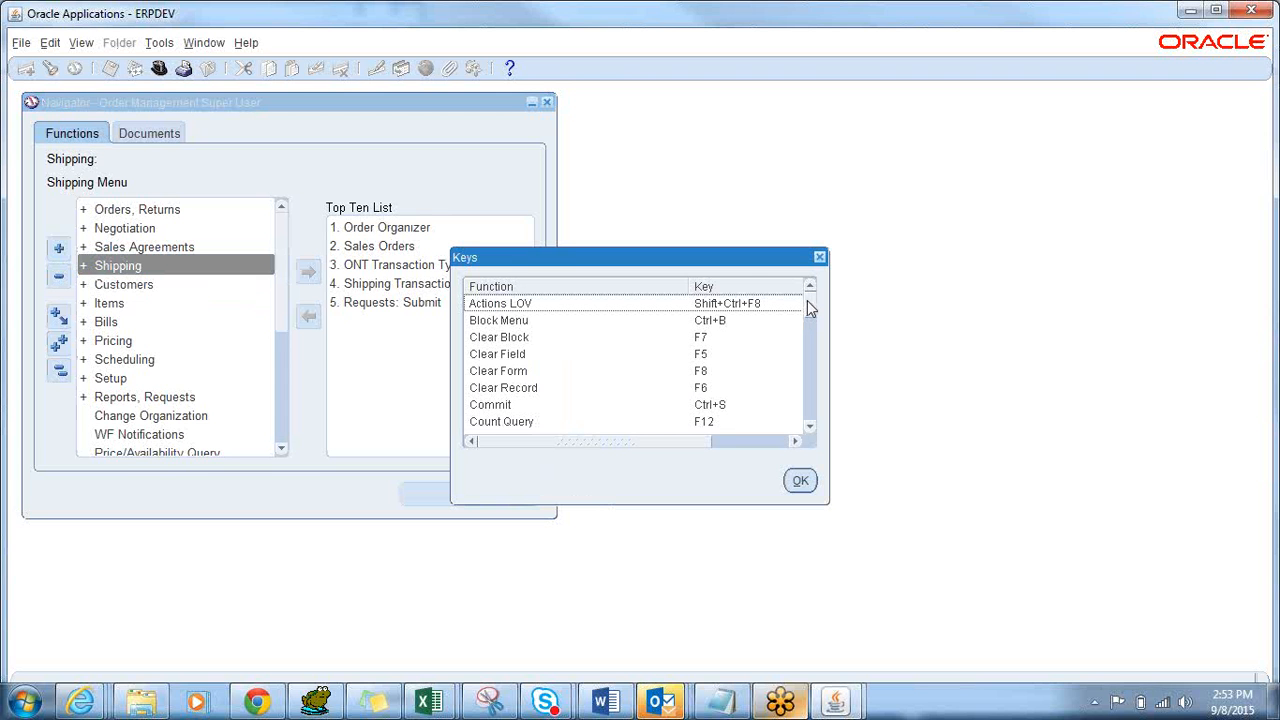
scroll(807, 301, down, 1)
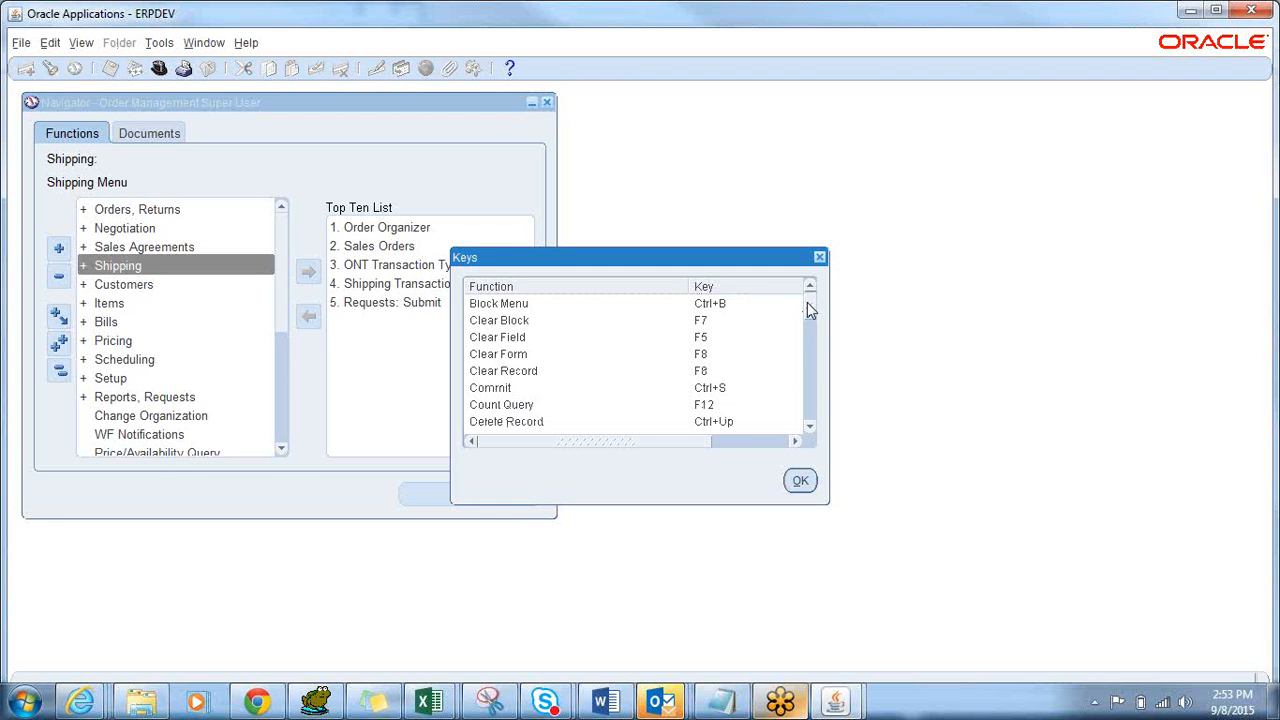
drag(807, 303, 804, 322)
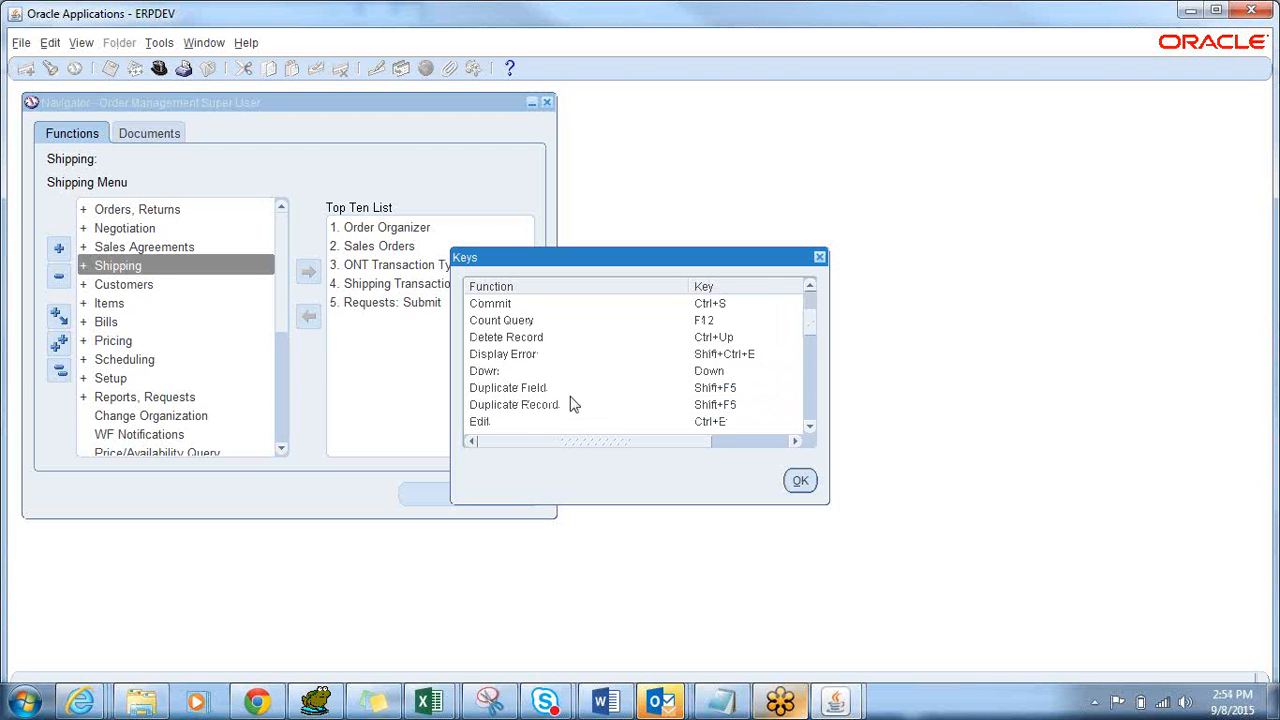
click(535, 392)
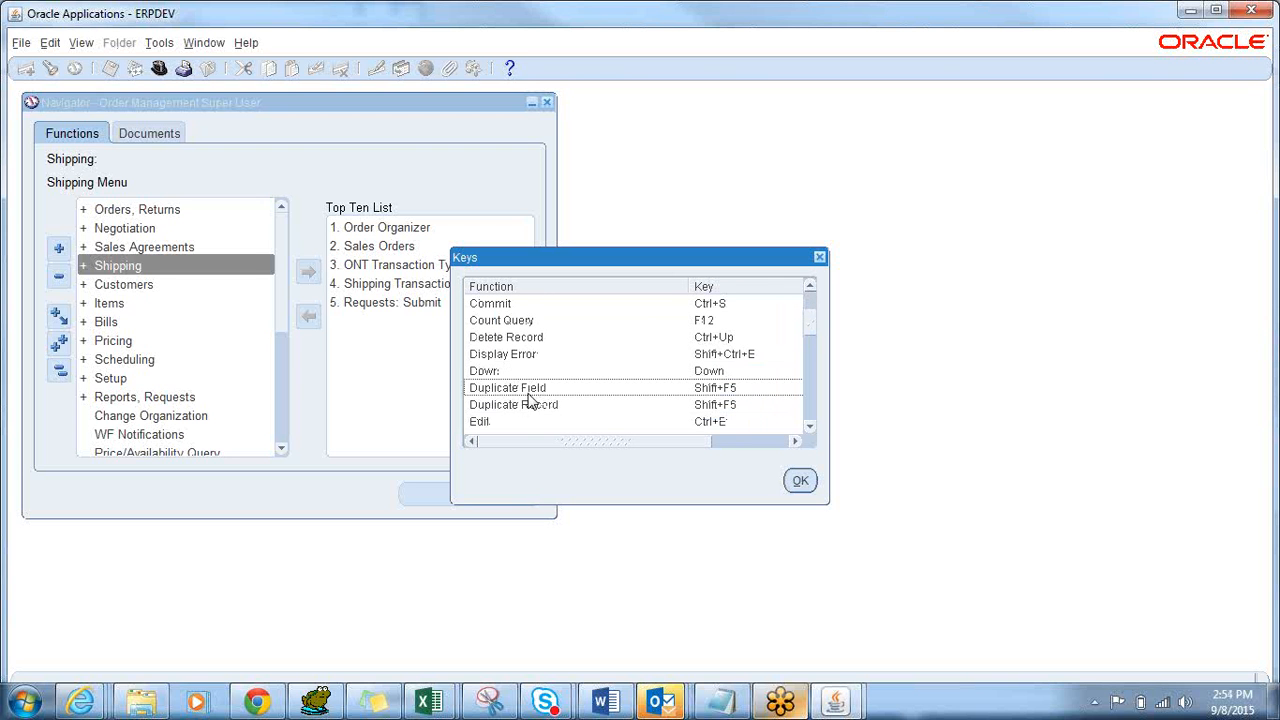
click(530, 410)
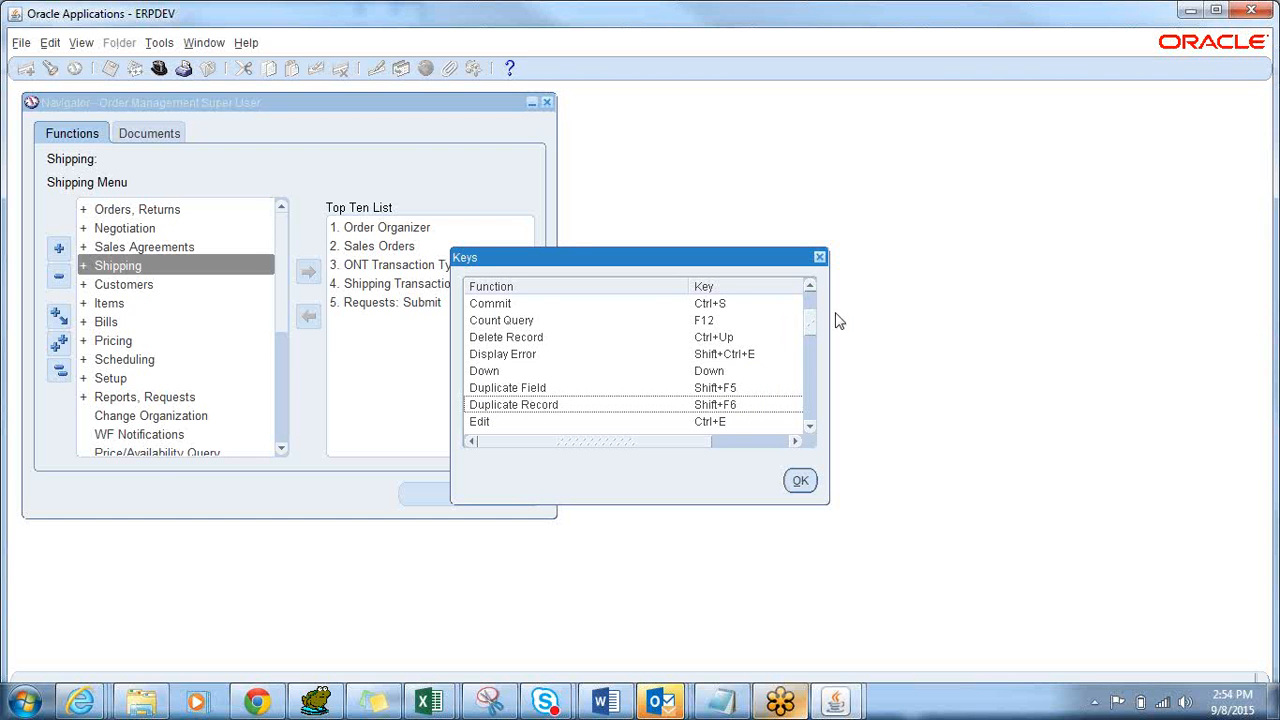
scroll(806, 321, up, 2)
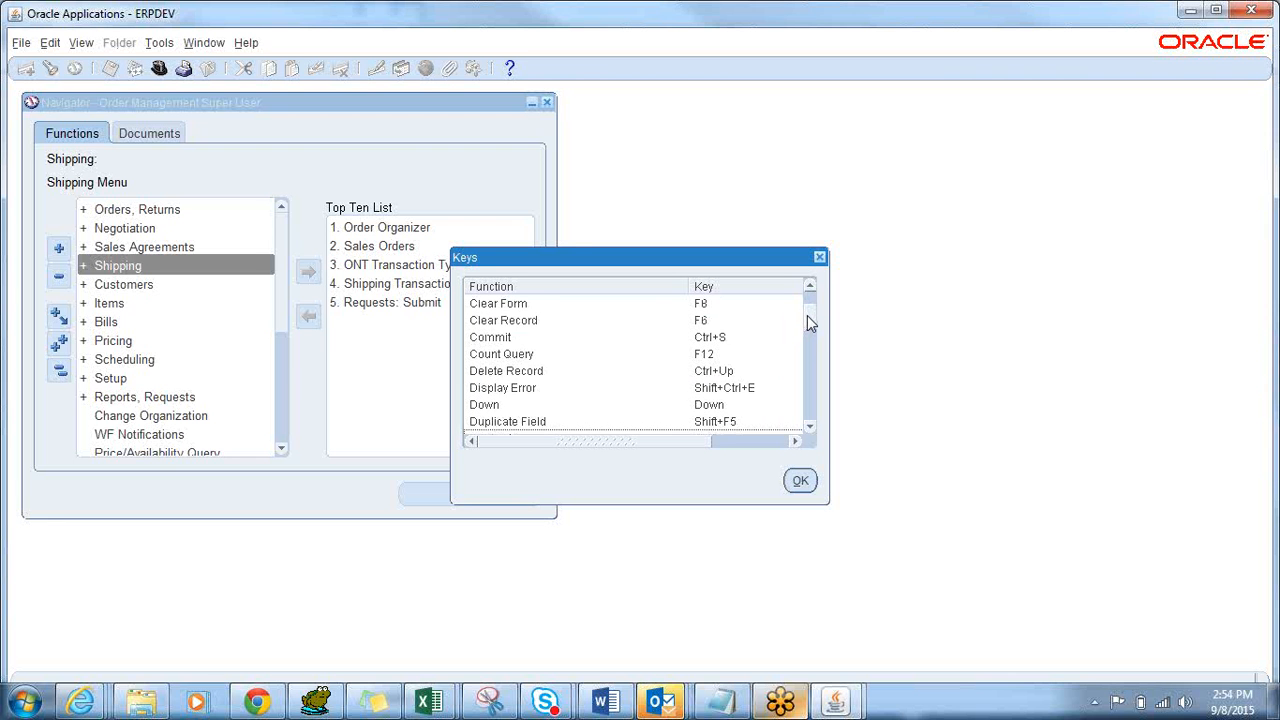
mouse_move(810, 320)
mouse_down()
mouse_move(807, 308)
mouse_move(803, 412)
mouse_move(807, 334)
mouse_up()
click(642, 352)
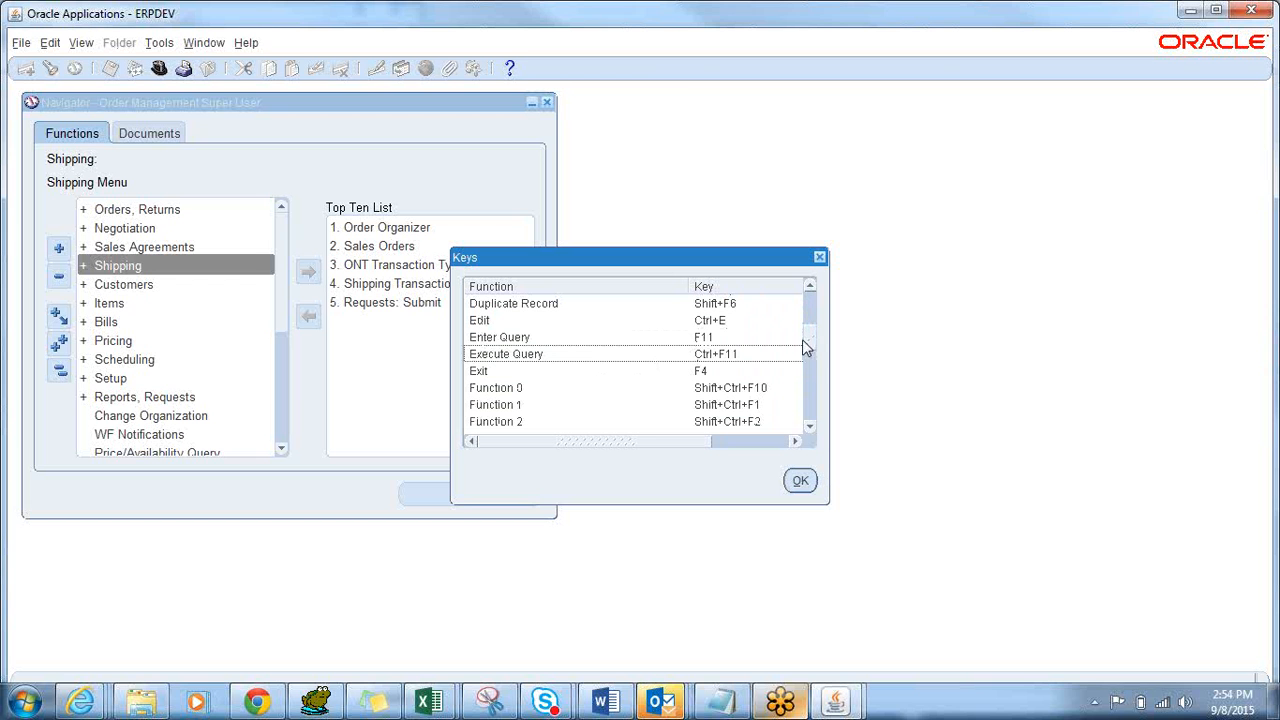
drag(809, 336, 857, 317)
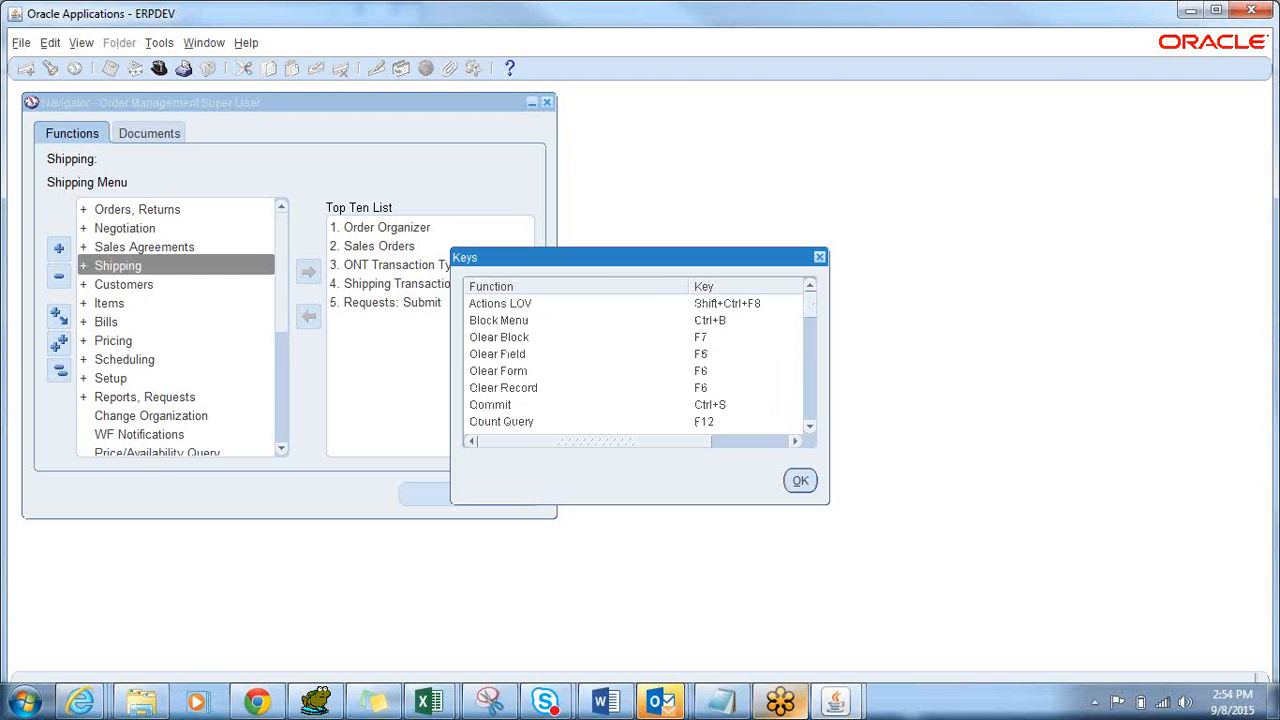